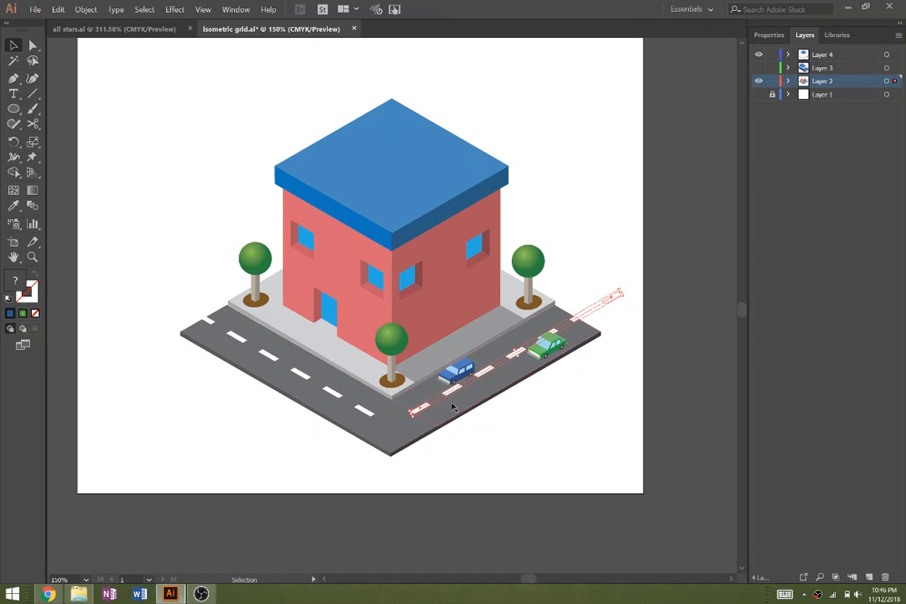
left_click(507, 444)
left_click(398, 340)
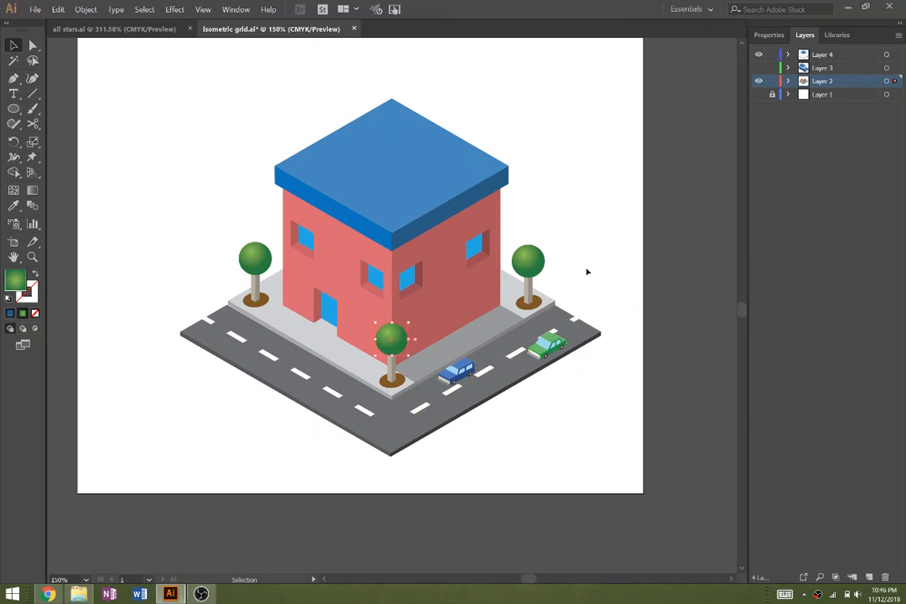
left_click(538, 263)
left_click(529, 297)
left_click(525, 297)
left_click(569, 292)
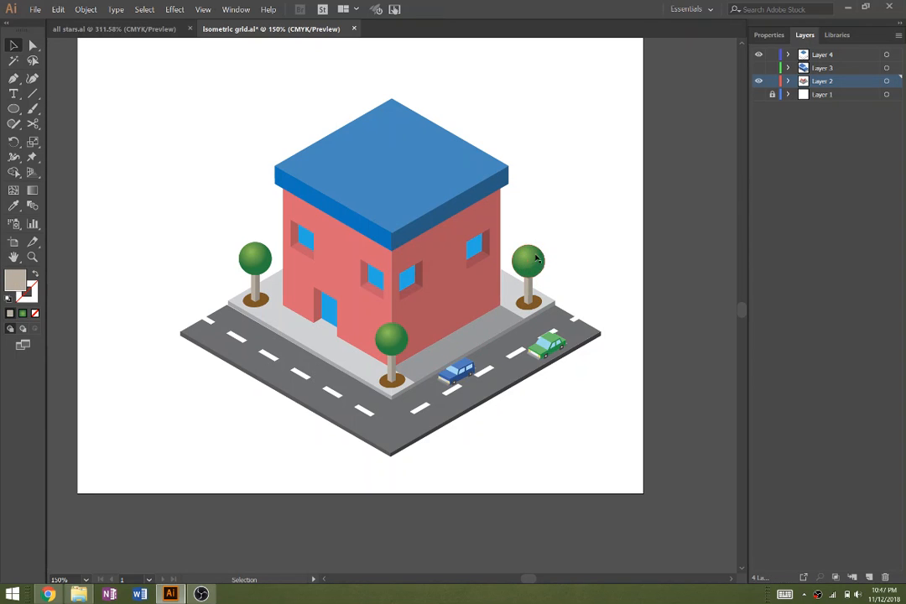
left_click(251, 266)
left_click(198, 277)
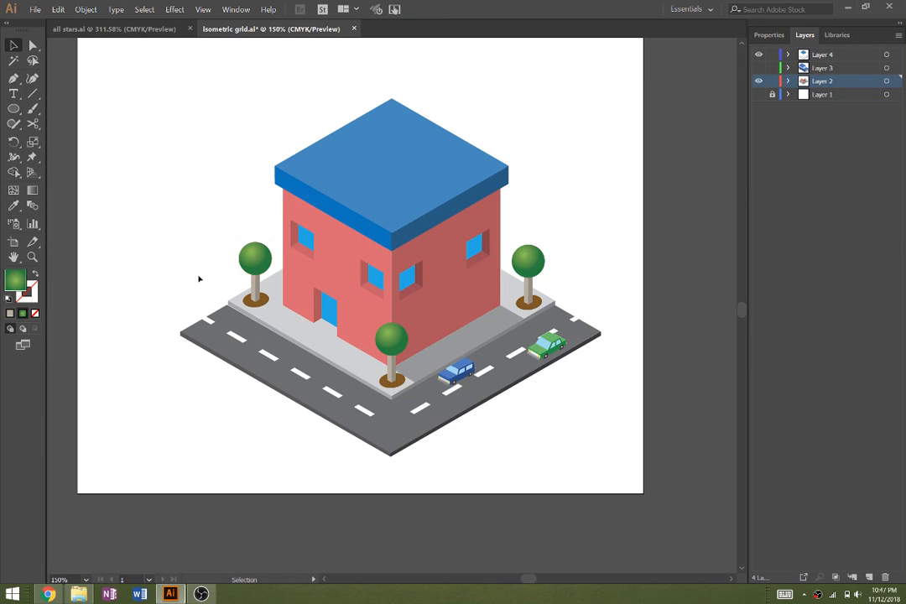
left_click(394, 375)
left_click(434, 487)
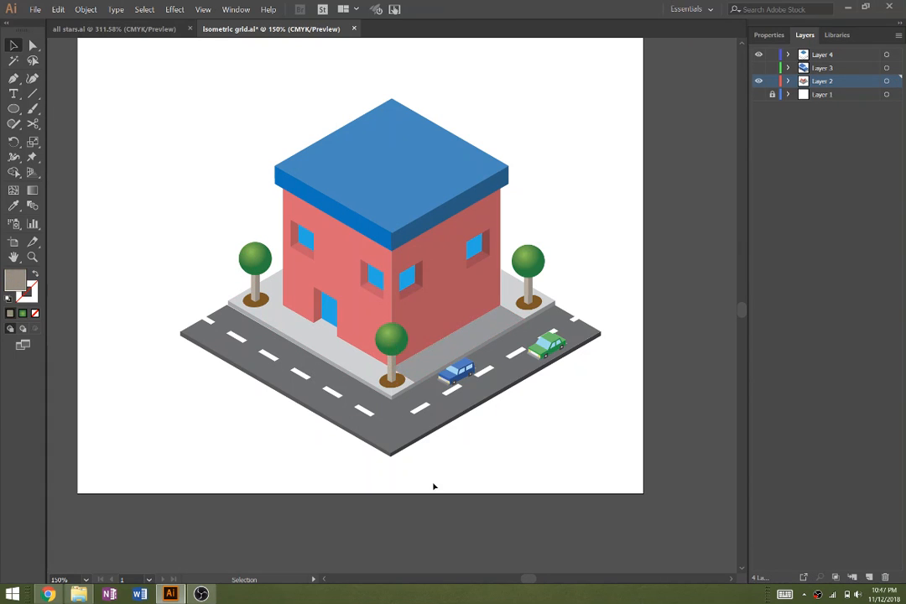
Step: Duplicate the front corner tree's green foliage ball three times, offsetting the copies into a clustered three-ball crown
left_click(392, 339)
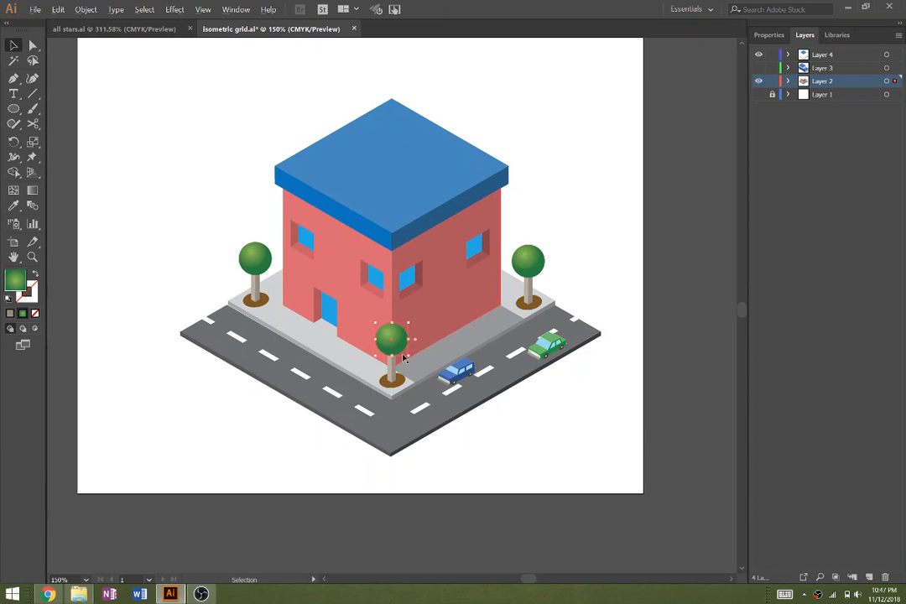
scroll(403, 358, "up", 2)
left_click_drag(394, 344, 414, 338)
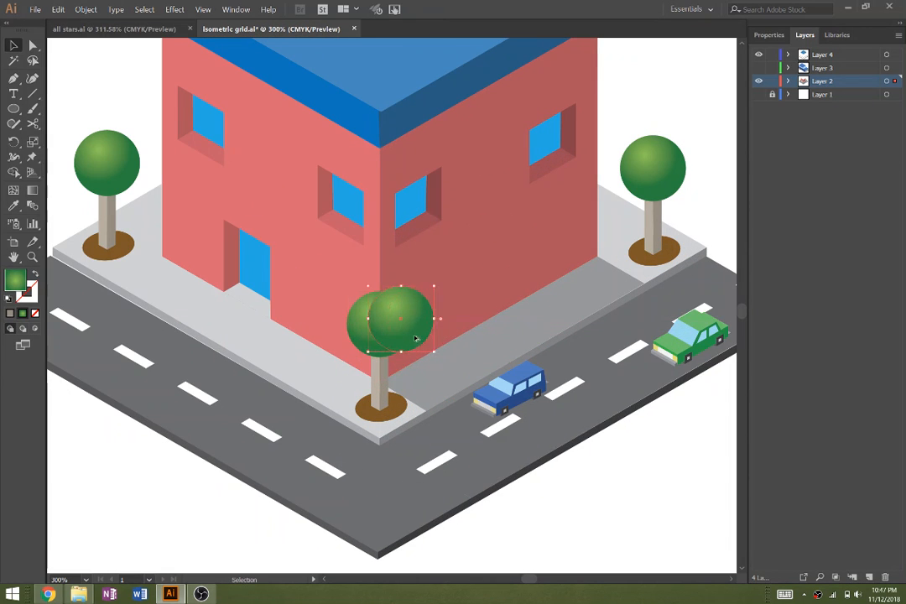
left_click(651, 526)
left_click_drag(395, 332, 380, 305)
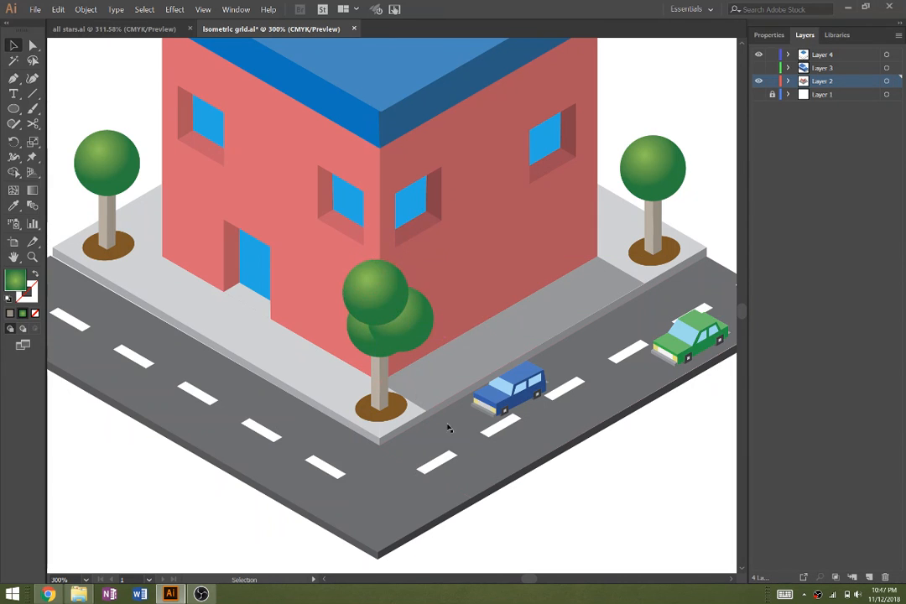
left_click_drag(381, 316, 342, 315)
scroll(626, 527, "down", 2)
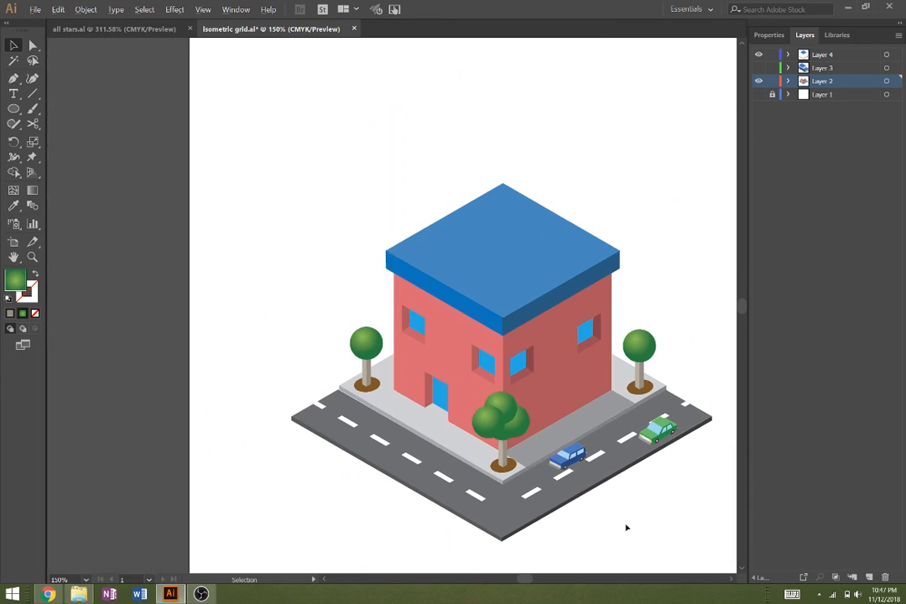
Step: Delete the white dashed lane markings from both roads
left_click(639, 359)
left_click(605, 521)
left_click(323, 411)
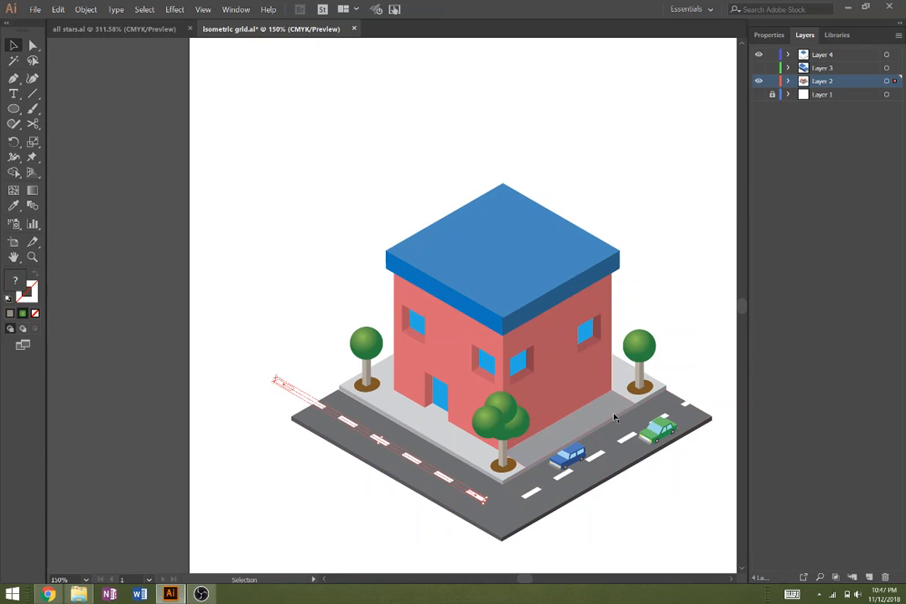
key("Delete")
left_click(595, 456)
key("Delete")
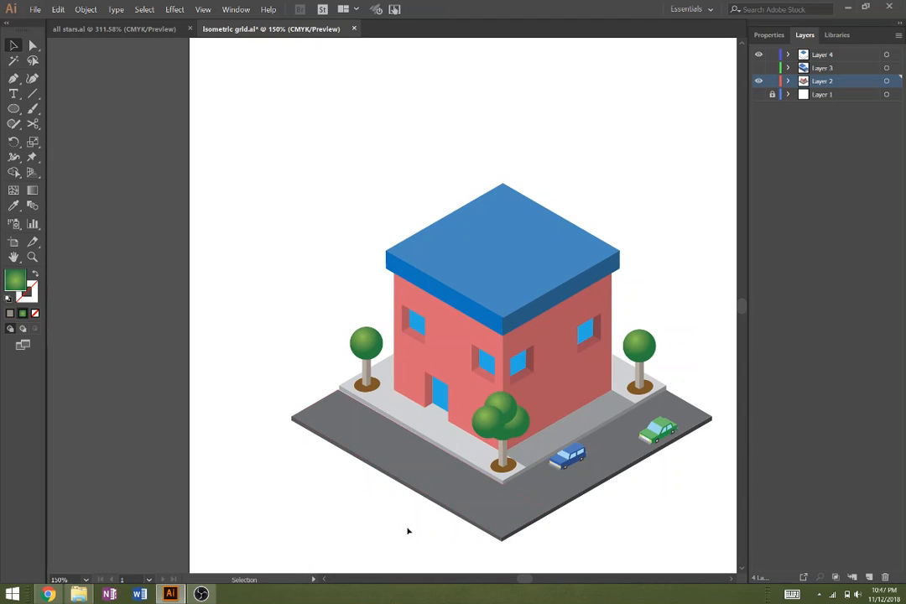
Step: Draw a red-filled rectangle about 56 by 11 px in the blank area above and beside the building
scroll(410, 530, "down", 1)
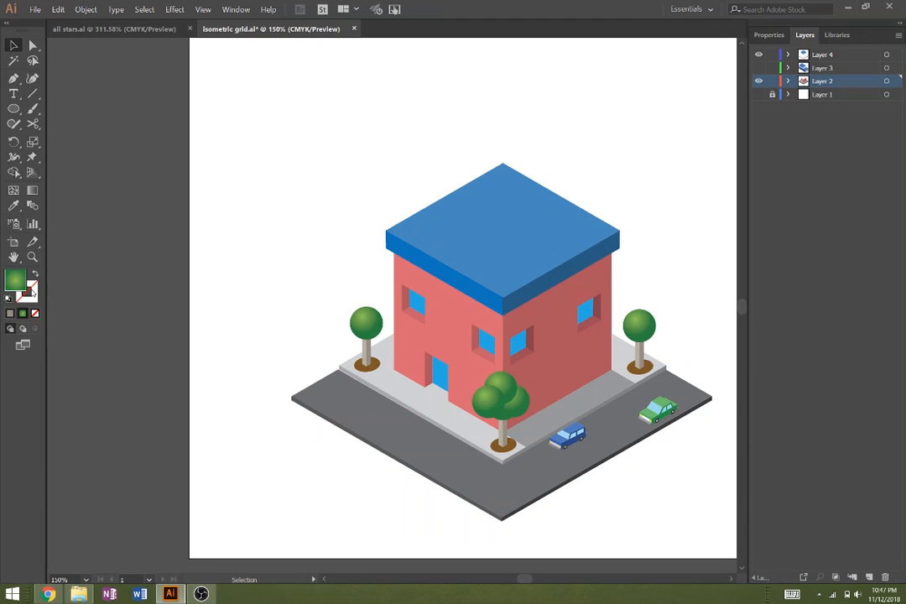
left_click(769, 35)
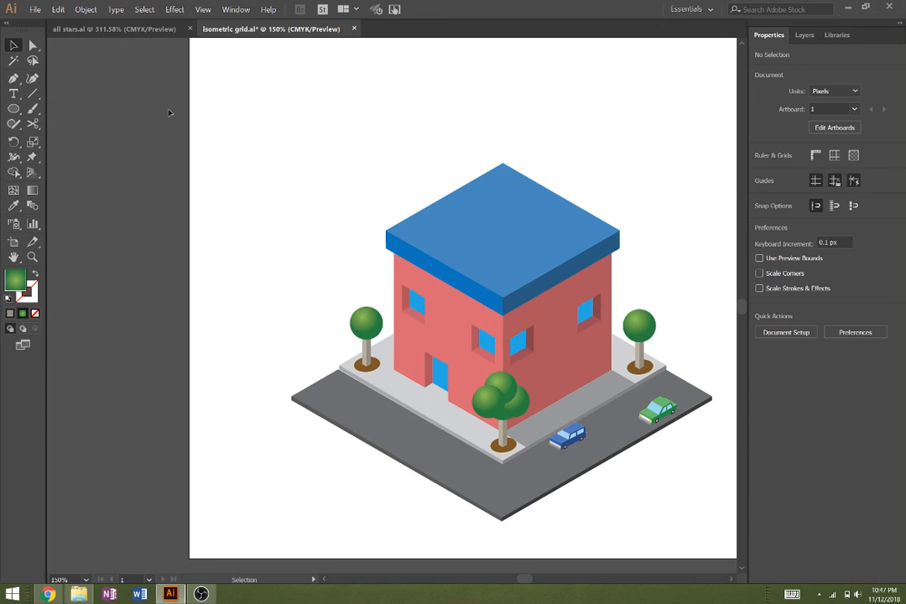
left_click(13, 78)
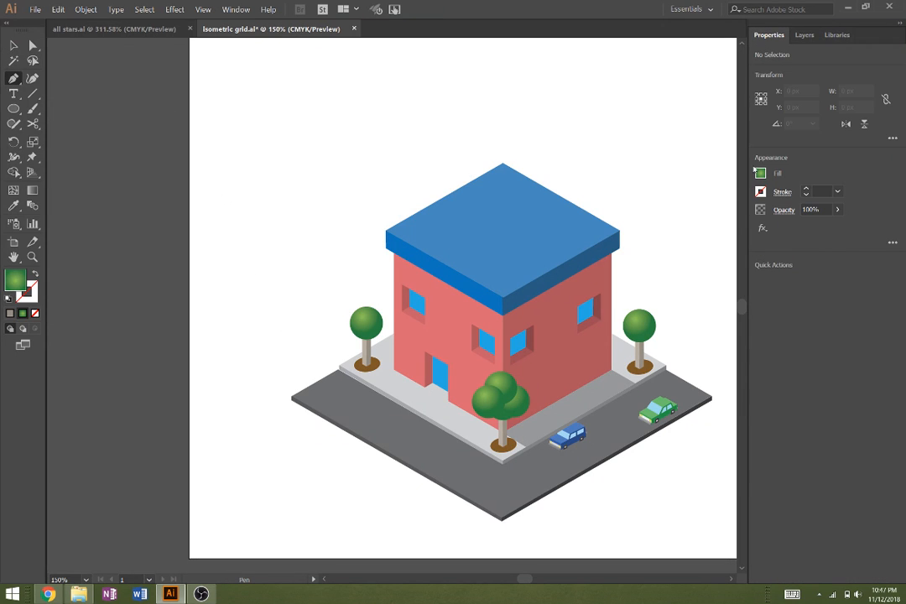
left_click(760, 173)
left_click(682, 197)
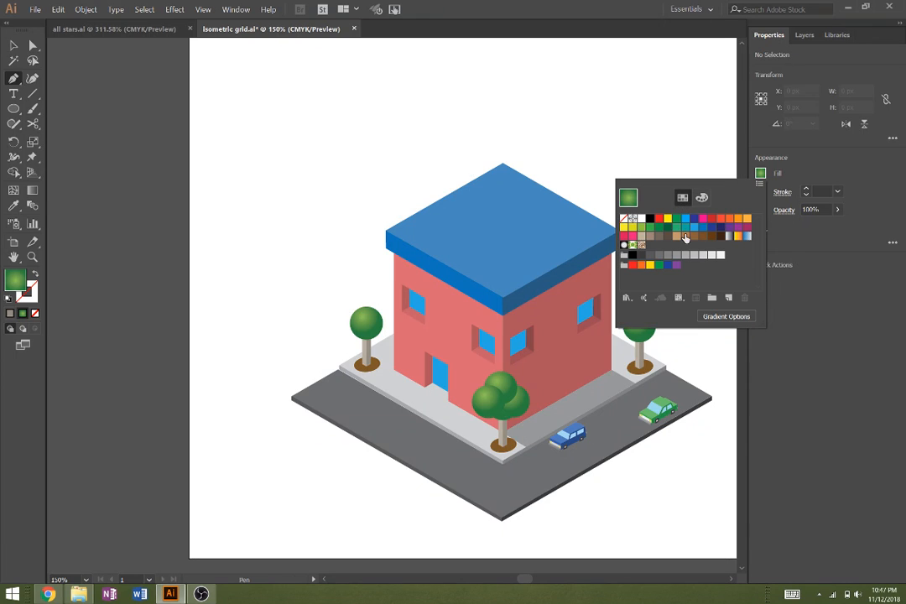
left_click(660, 219)
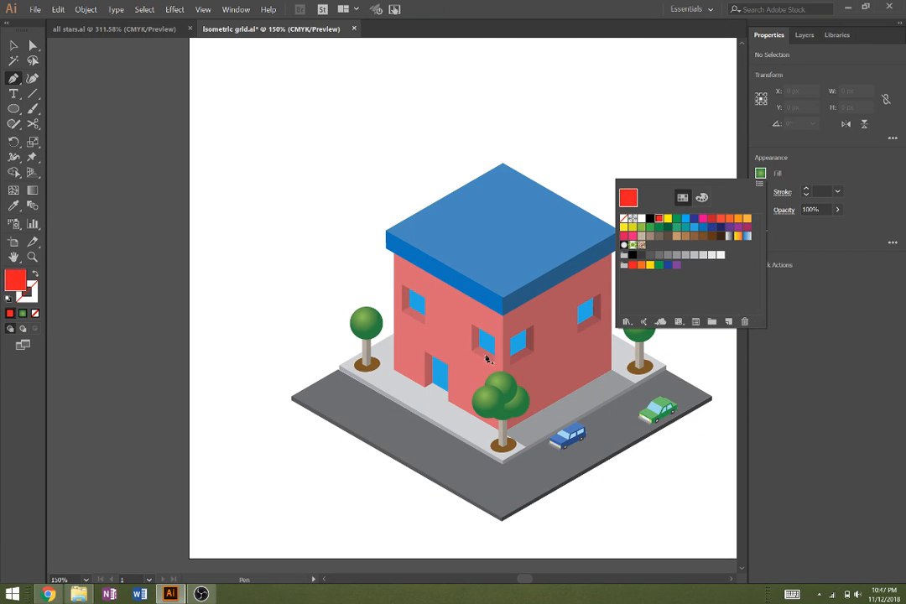
left_click(14, 110)
left_click_drag(13, 110, 75, 105)
left_click_drag(254, 92, 289, 100)
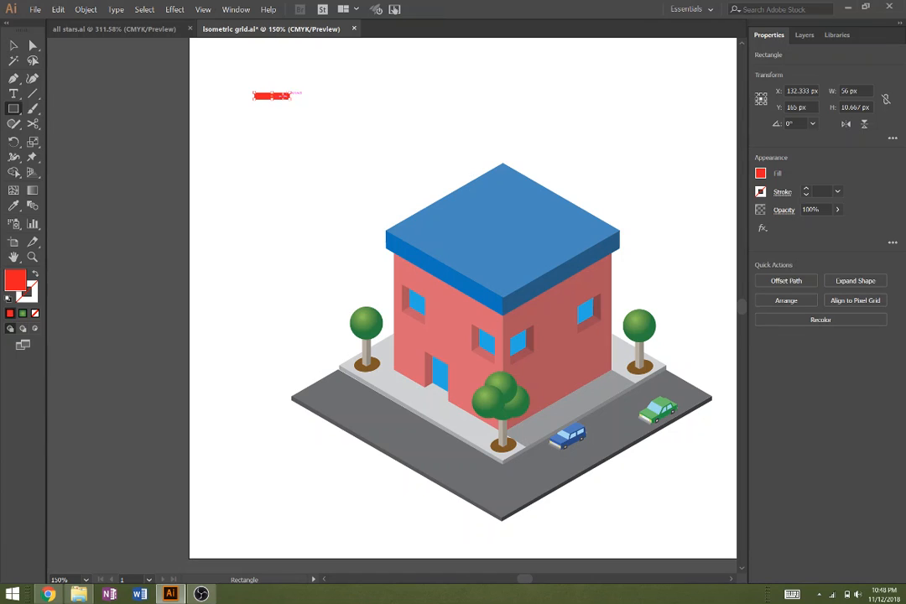
left_click_drag(280, 96, 286, 96)
left_click(408, 229)
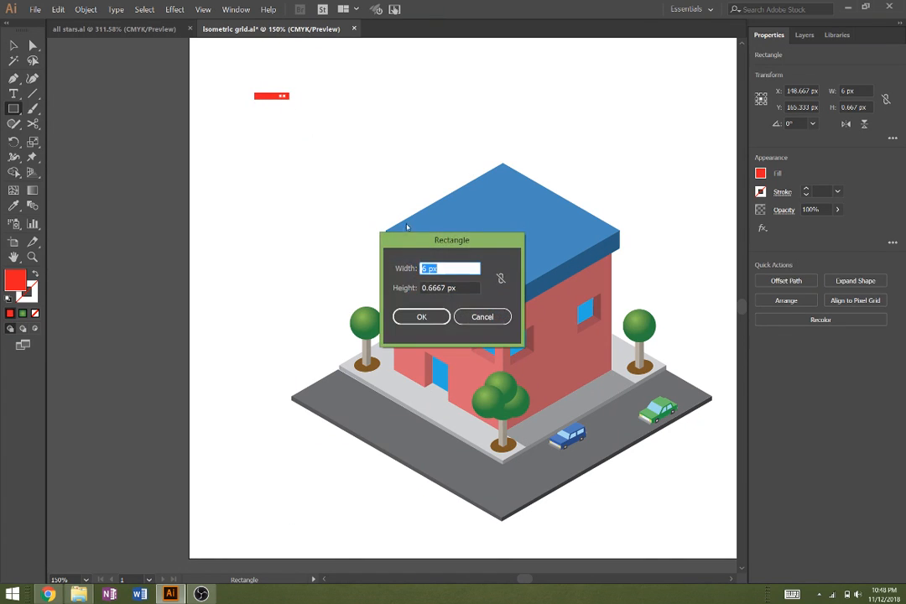
left_click(463, 317)
key("ctrl+z")
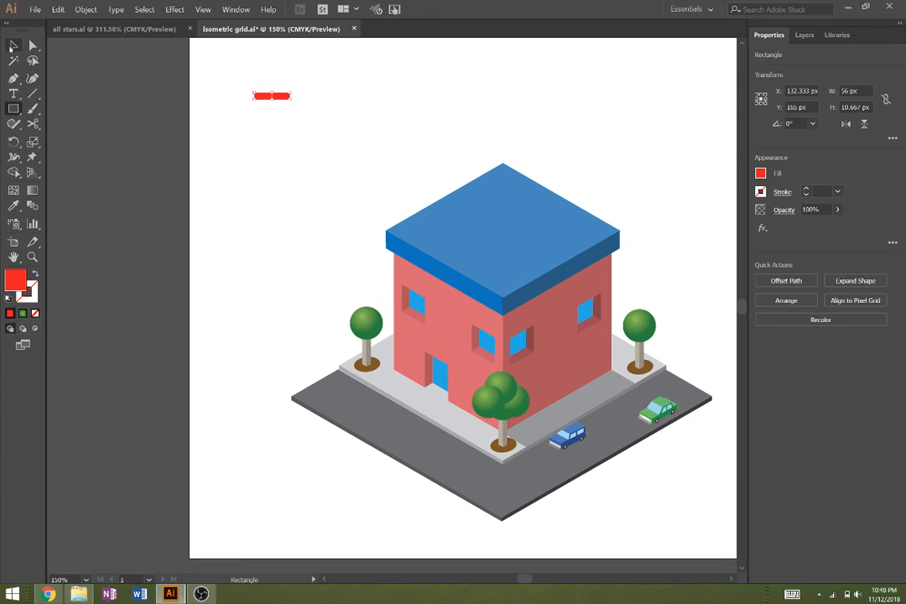
Step: Shorten the red rectangle to about 35 px wide and place a copy level with it, spanning about 458 px overall
left_click_drag(289, 94, 159, 235)
scroll(287, 122, "up", 2)
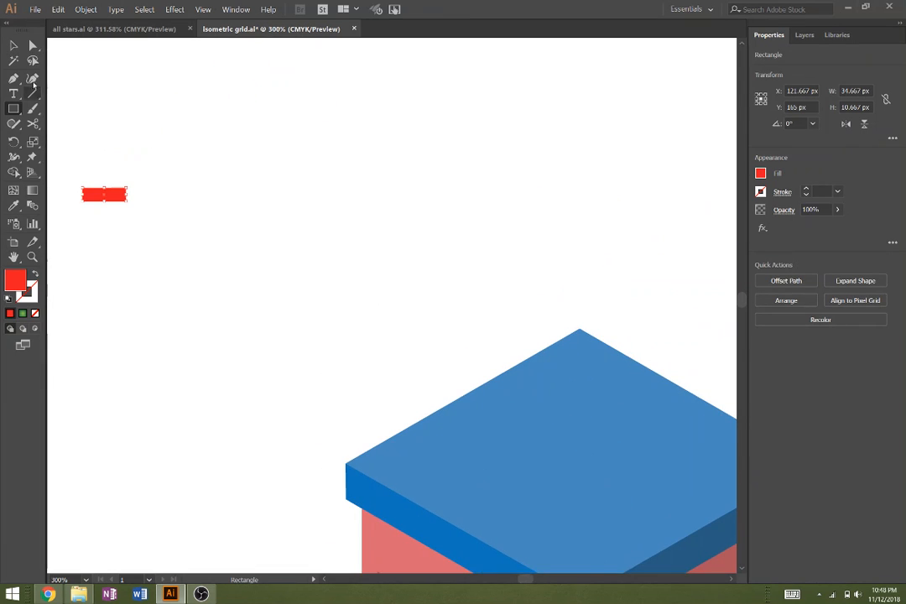
left_click(16, 51)
left_click_drag(106, 199, 646, 207)
Step: Make a blend between the two red rectangles
left_click(109, 196, "shift")
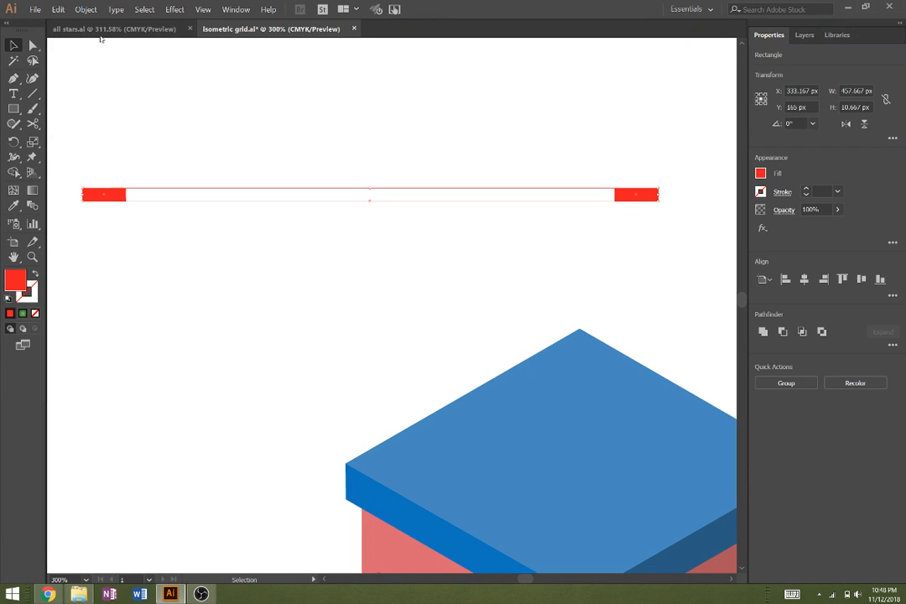
left_click(83, 10)
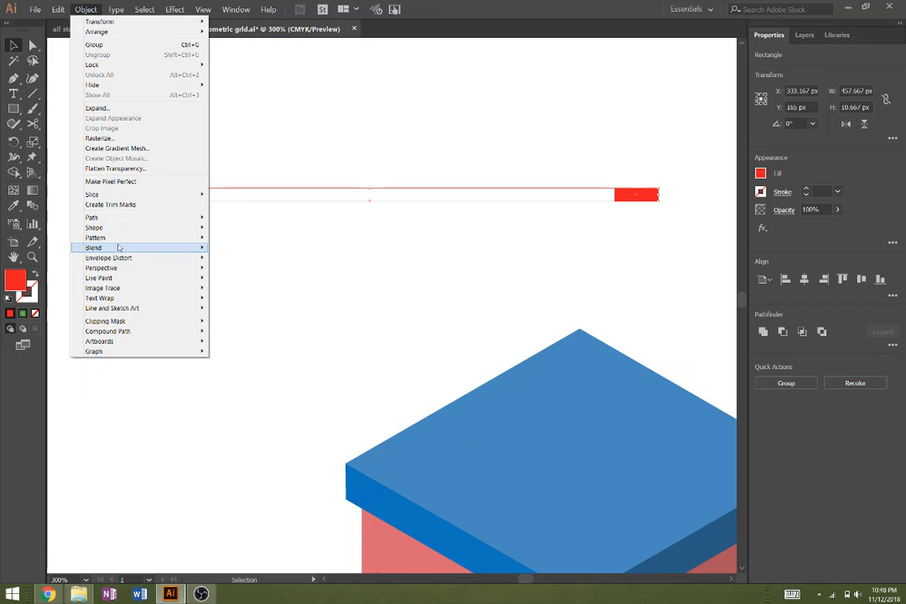
mouse_move(118, 248)
left_click(228, 248)
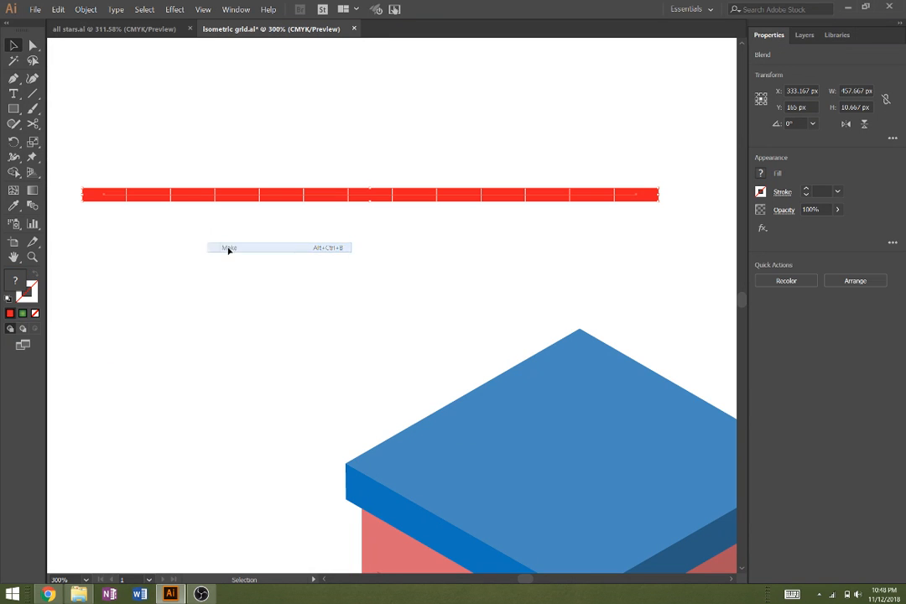
Step: Set the blend's spacing to Specified Steps with 4 steps
left_click(85, 9)
mouse_move(117, 247)
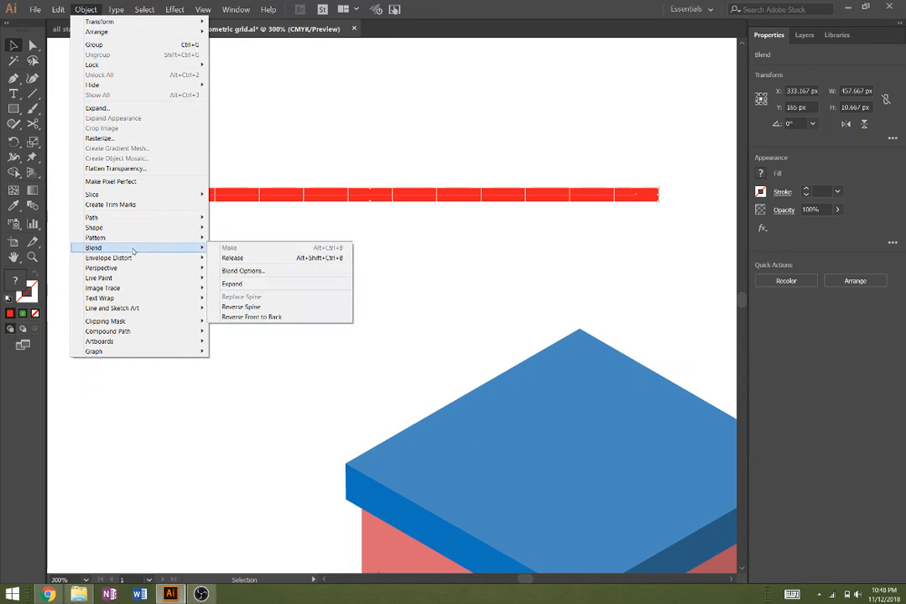
left_click(243, 271)
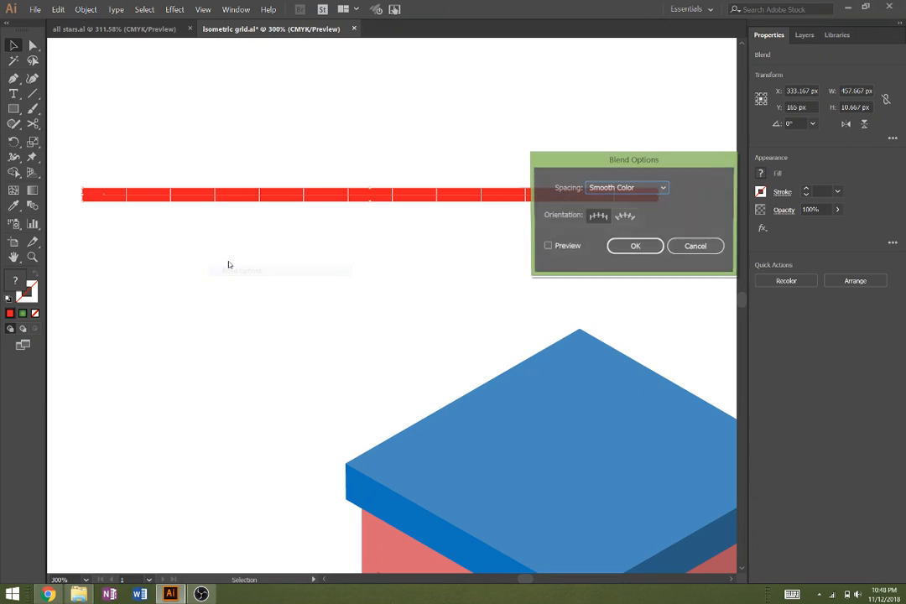
left_click(625, 188)
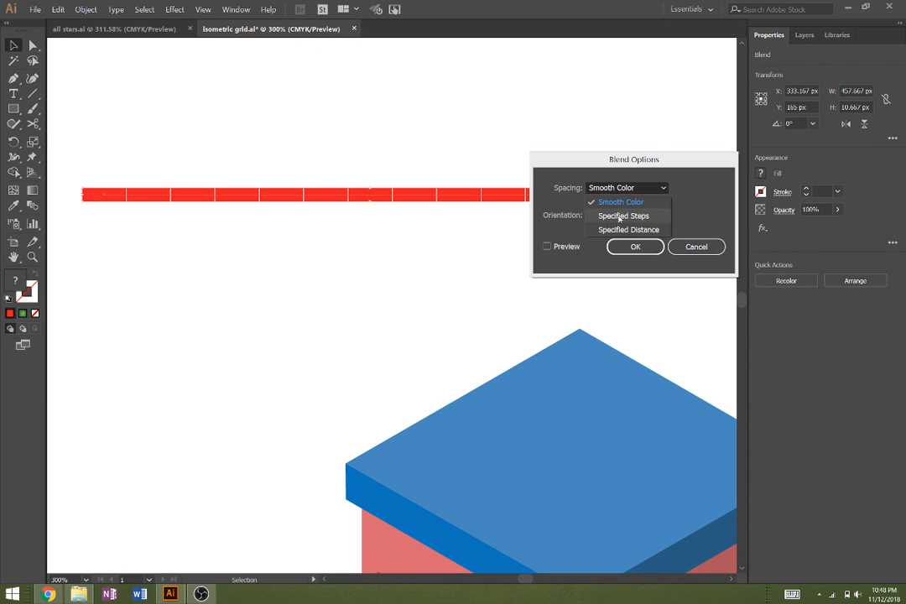
left_click(611, 216)
left_click(692, 188)
left_click_drag(692, 189, 662, 189)
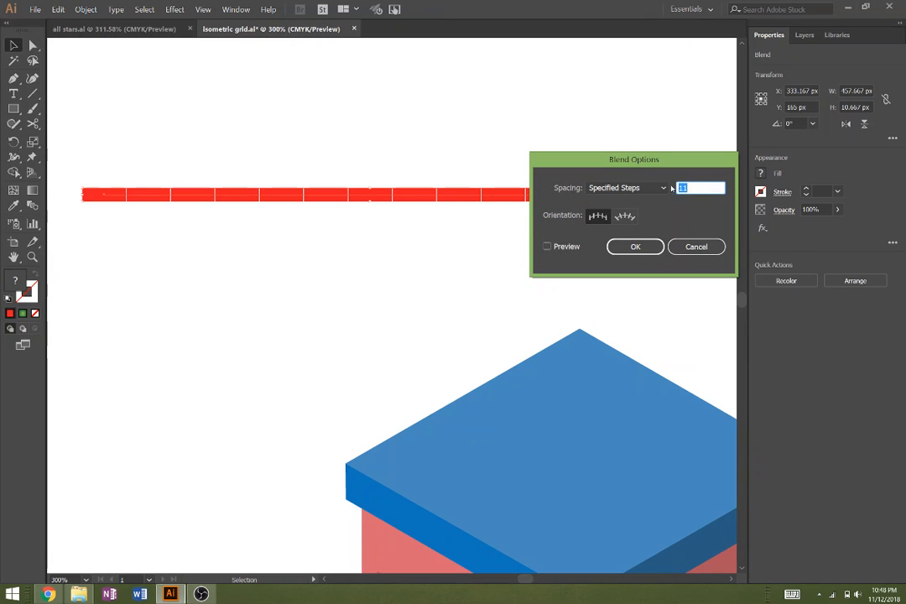
type("4")
left_click(638, 246)
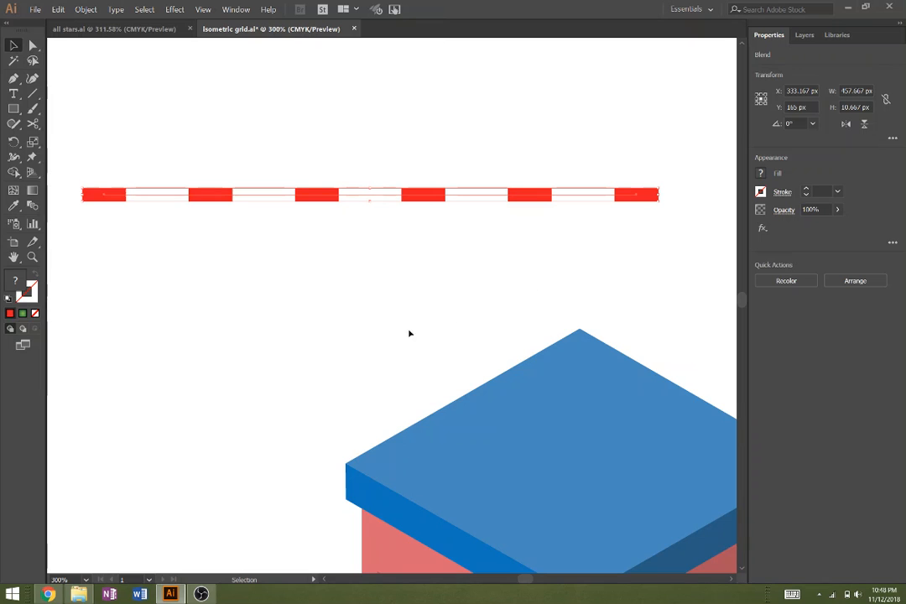
Step: Shear the red dashed blend by 30° along the horizontal axis
scroll(369, 347, "down", 2)
left_click_drag(381, 355, 396, 304)
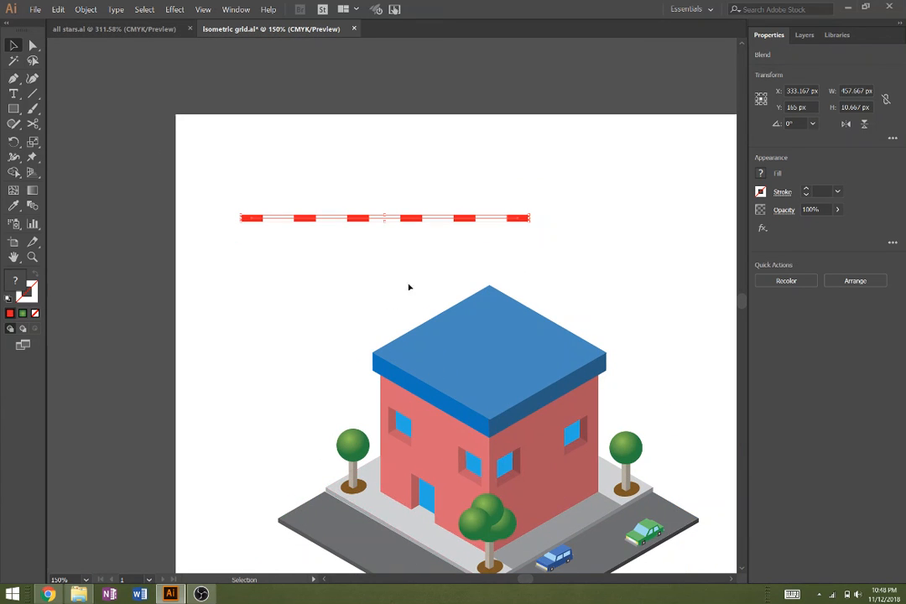
scroll(397, 277, "up", 1)
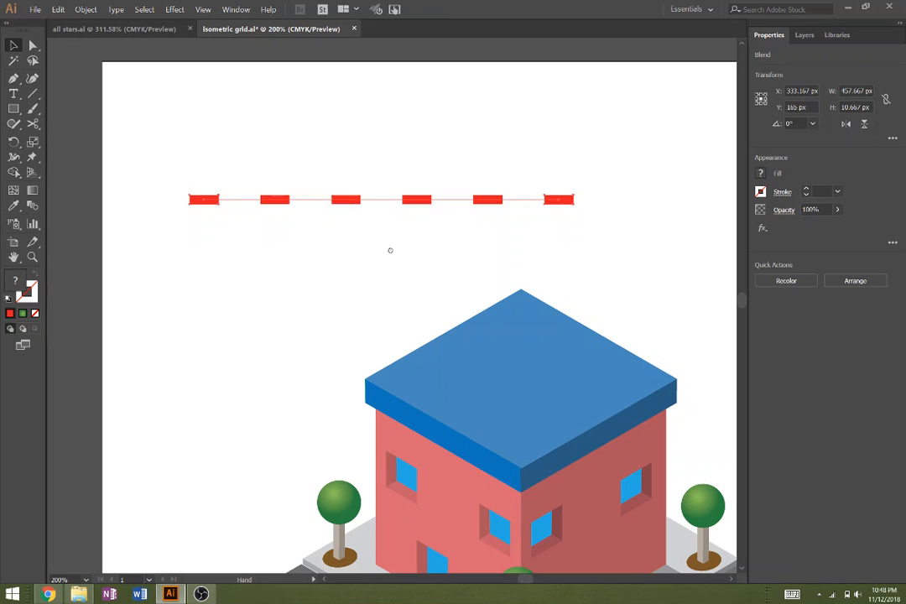
scroll(388, 251, "up", 2)
left_click(85, 9)
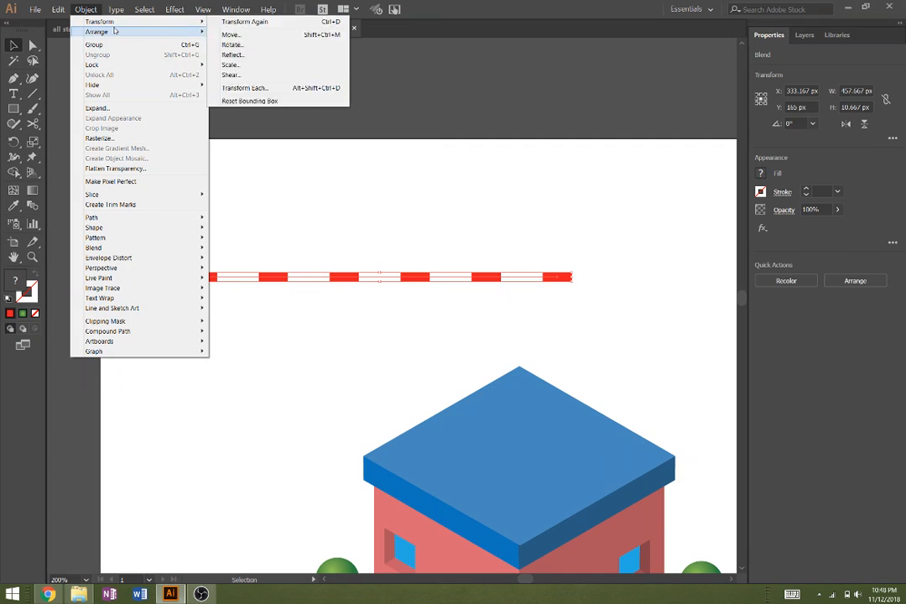
mouse_move(176, 21)
left_click(247, 75)
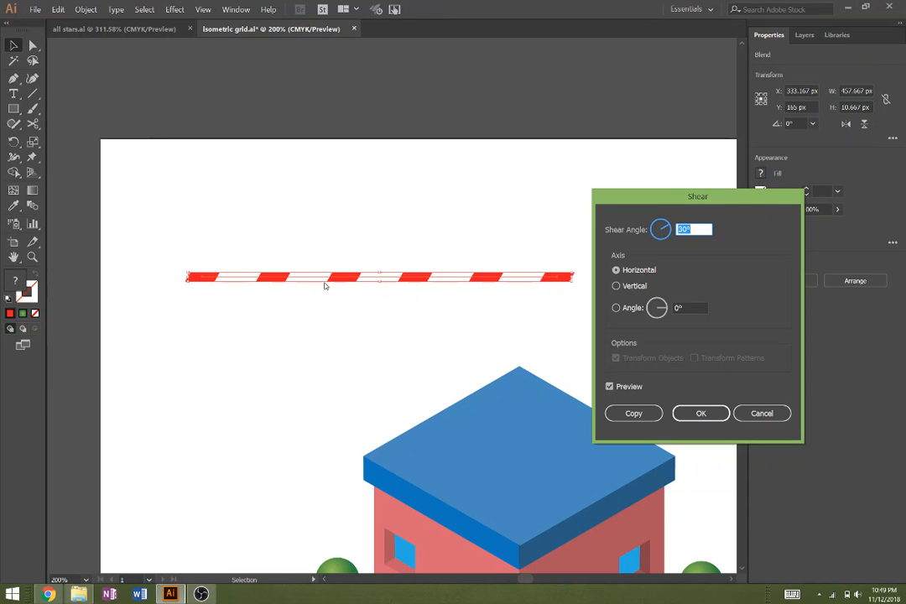
key("Return")
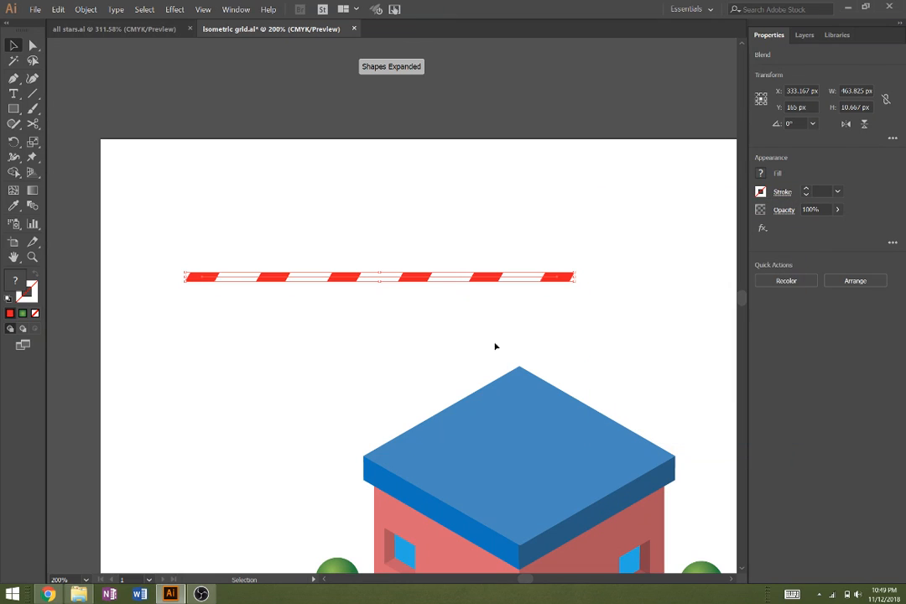
Step: Rotate the sheared dashed blend by -30°
left_click(86, 9)
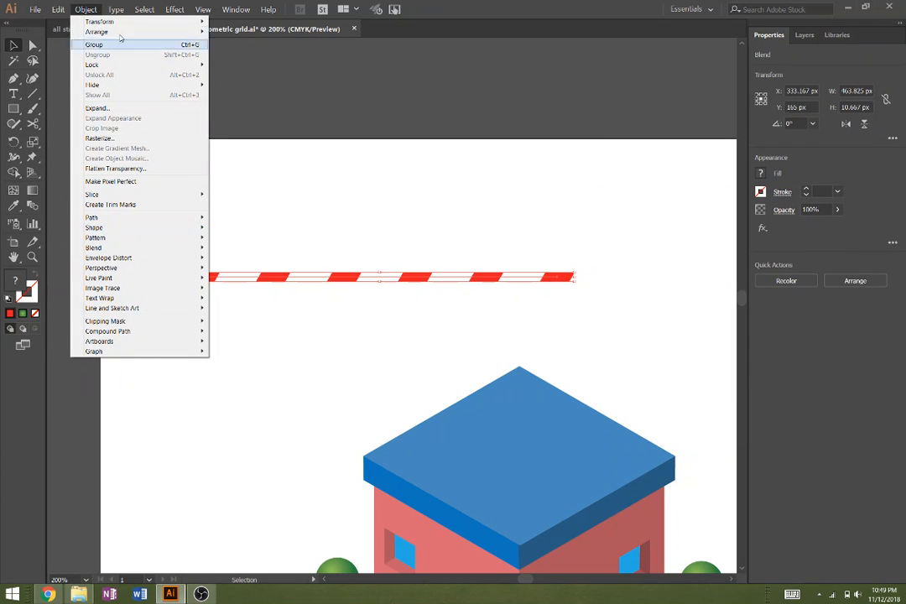
mouse_move(101, 21)
left_click(251, 46)
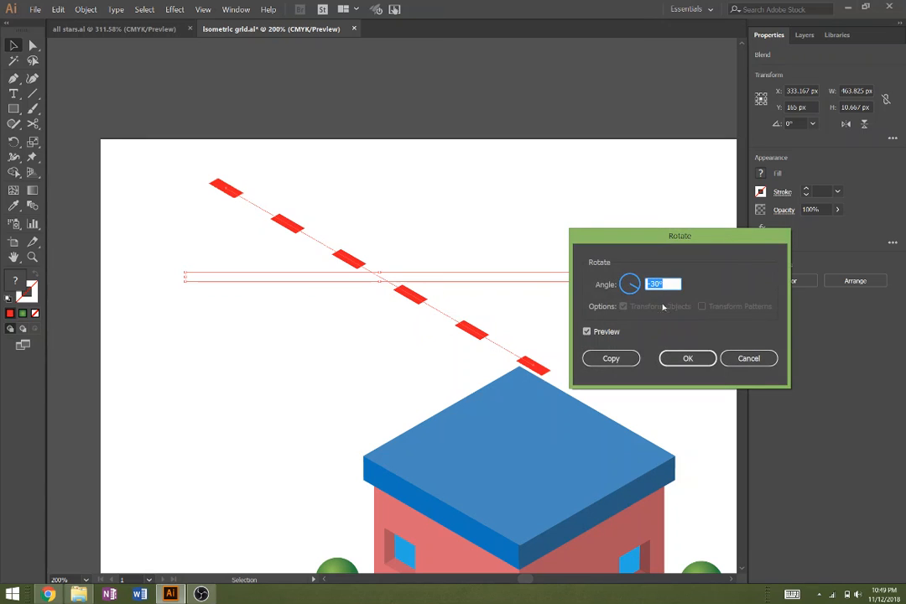
left_click(684, 359)
scroll(526, 427, "down", 3)
scroll(522, 425, "down", 2)
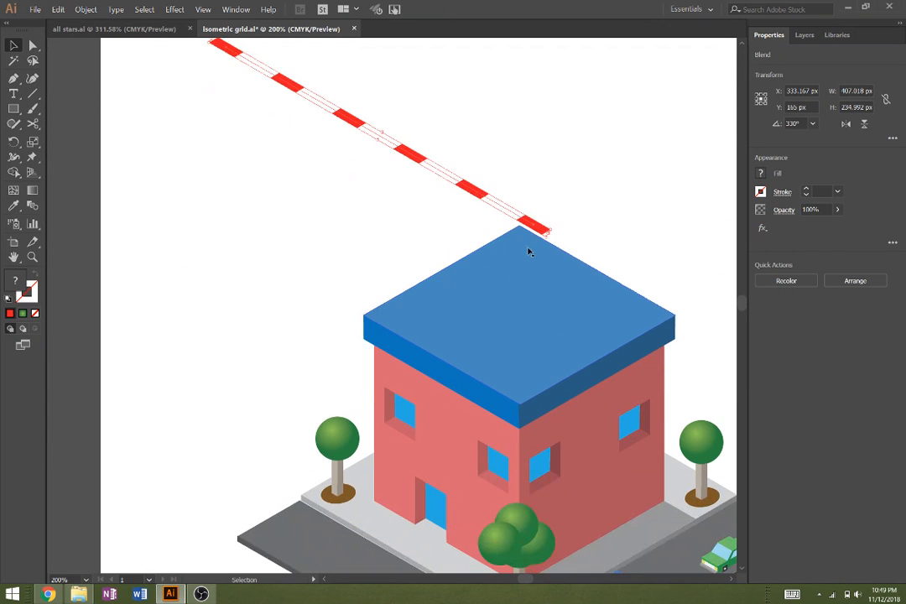
Step: Move the red dashed blend onto the left road, with its front end near the street corner
left_click_drag(541, 226, 369, 531)
scroll(369, 531, "down", 2)
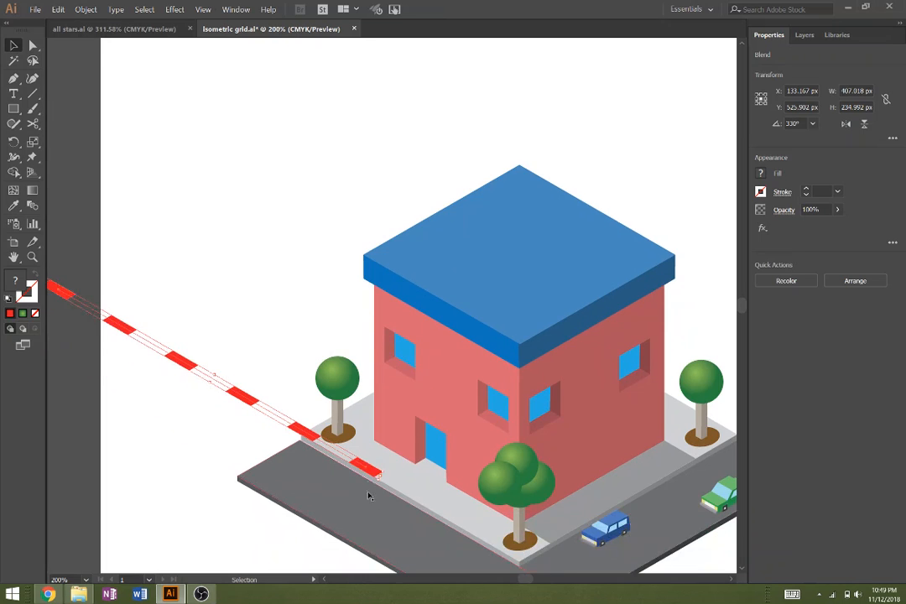
left_click_drag(371, 469, 460, 555)
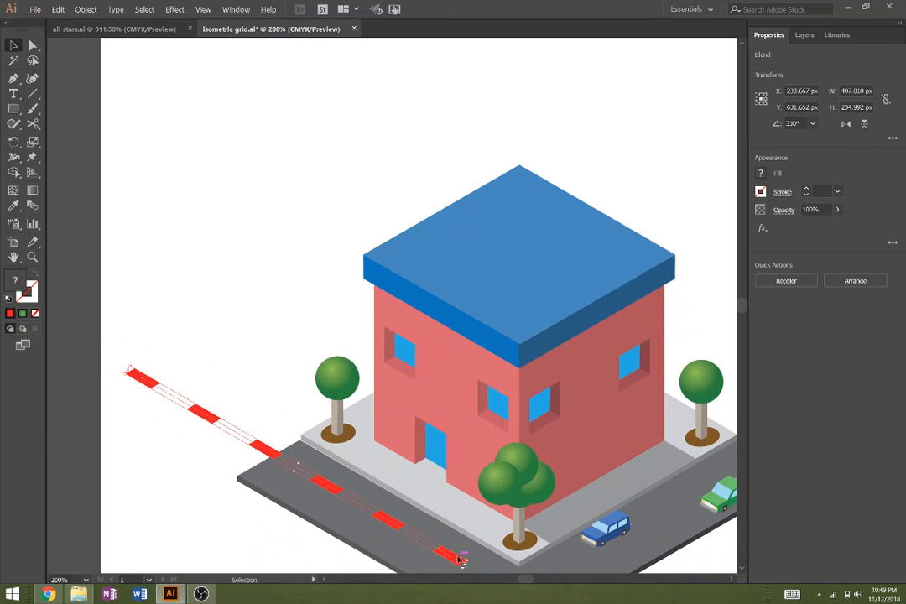
scroll(460, 555, "down", 2)
left_click_drag(451, 512, 492, 536)
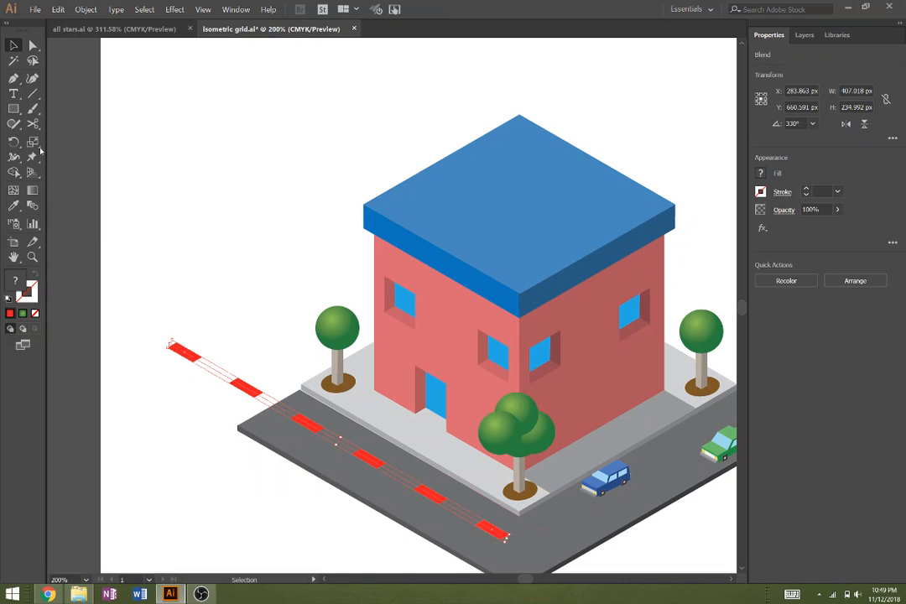
Step: Move only the blend's far end dash inward to the left road's back edge, shortening the dashed line to fit the road
left_click(33, 45)
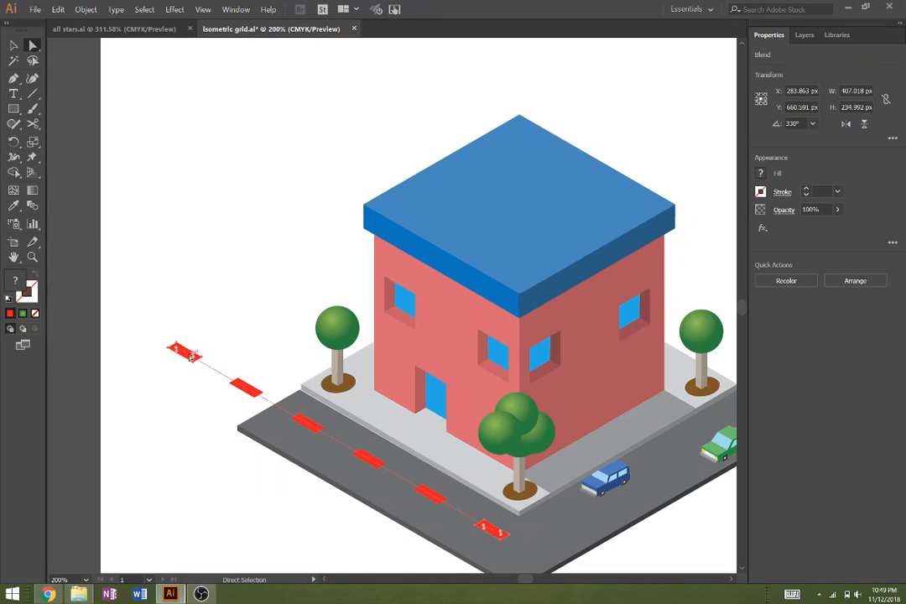
left_click_drag(190, 357, 186, 327)
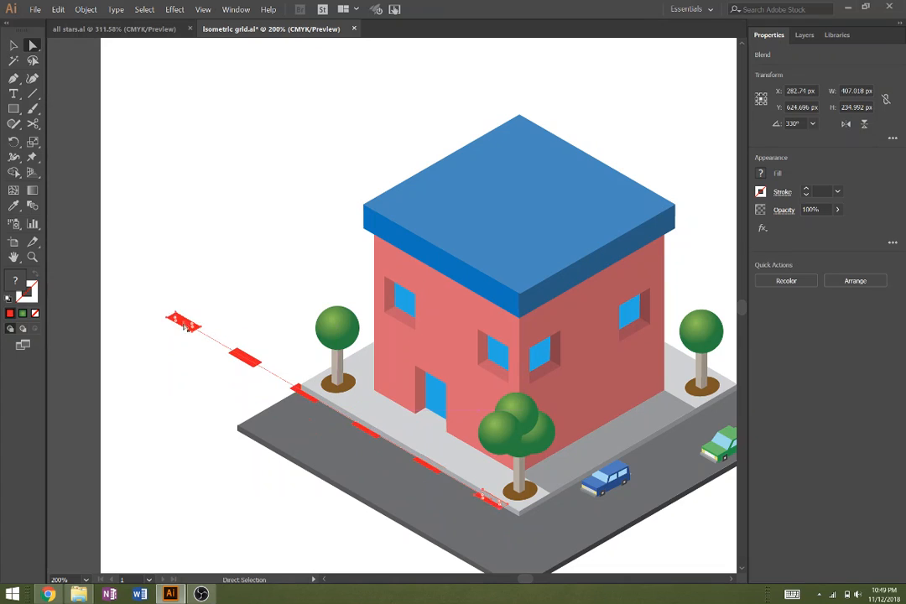
left_click(58, 9)
left_click(71, 22)
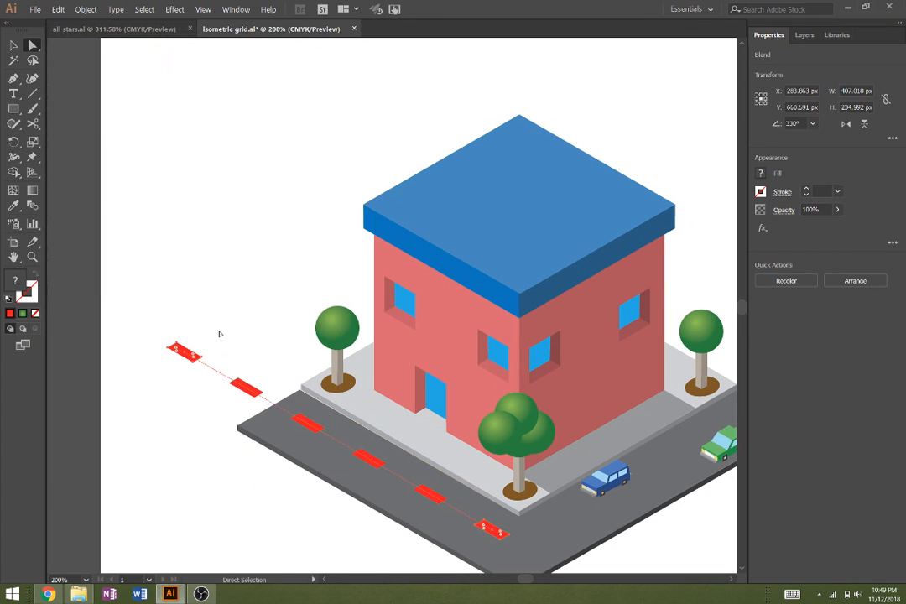
left_click(192, 340)
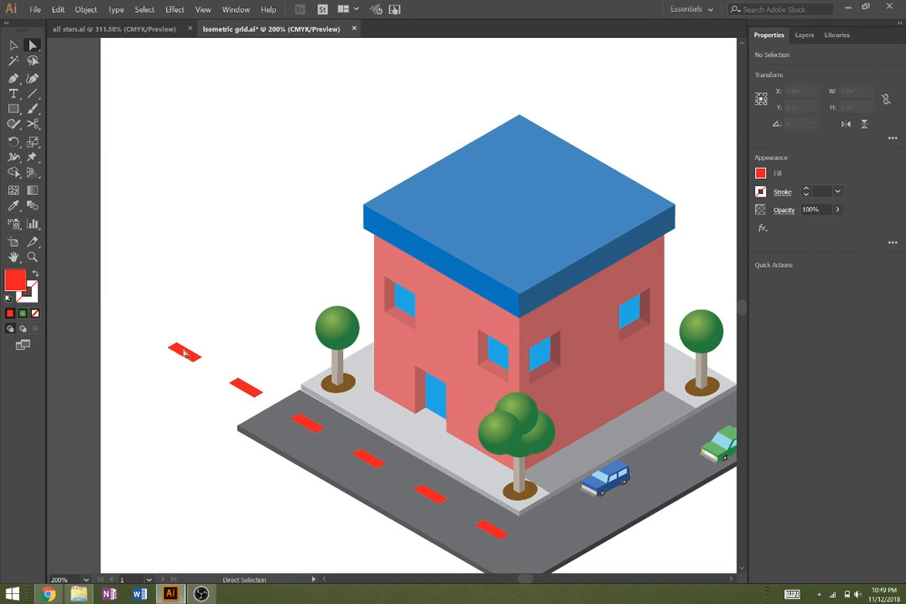
left_click_drag(184, 352, 284, 409)
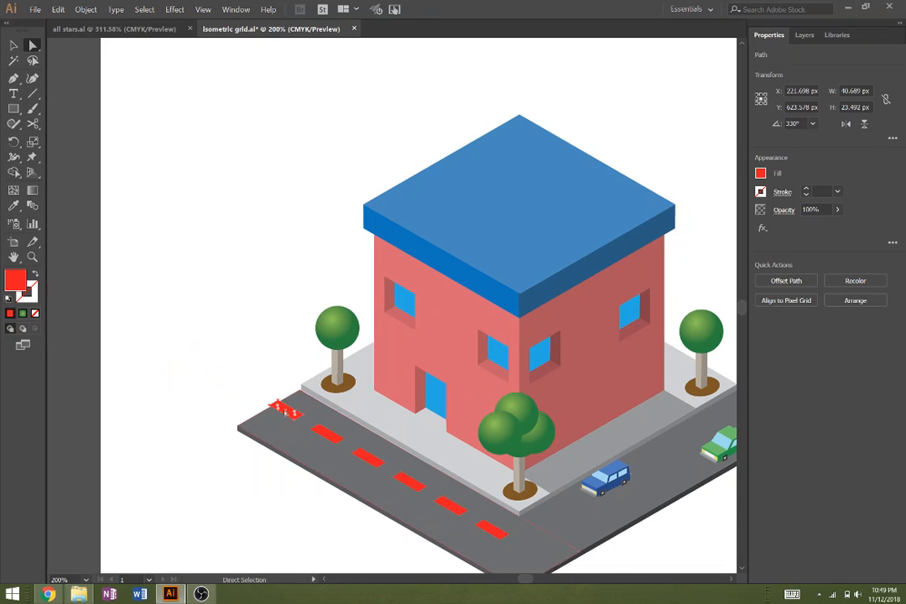
Step: Shift the whole red dashed blend slightly toward the outer edge of the left road to centre it
scroll(277, 394, "down", 4)
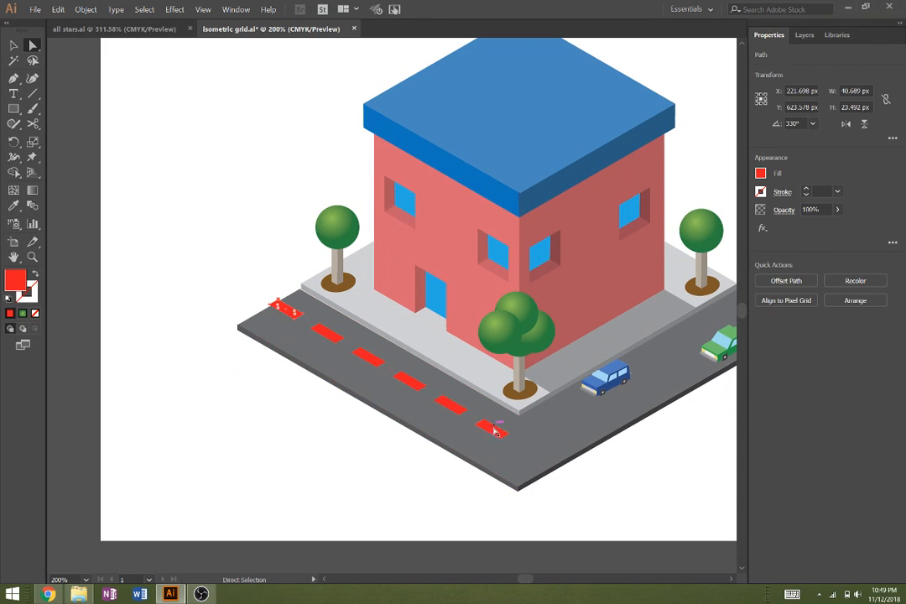
left_click(13, 46)
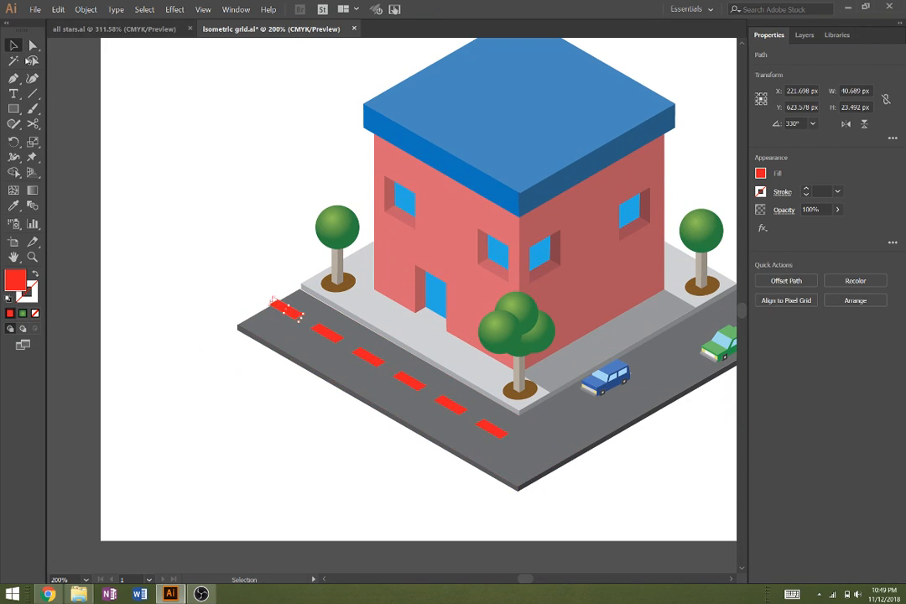
left_click(491, 432)
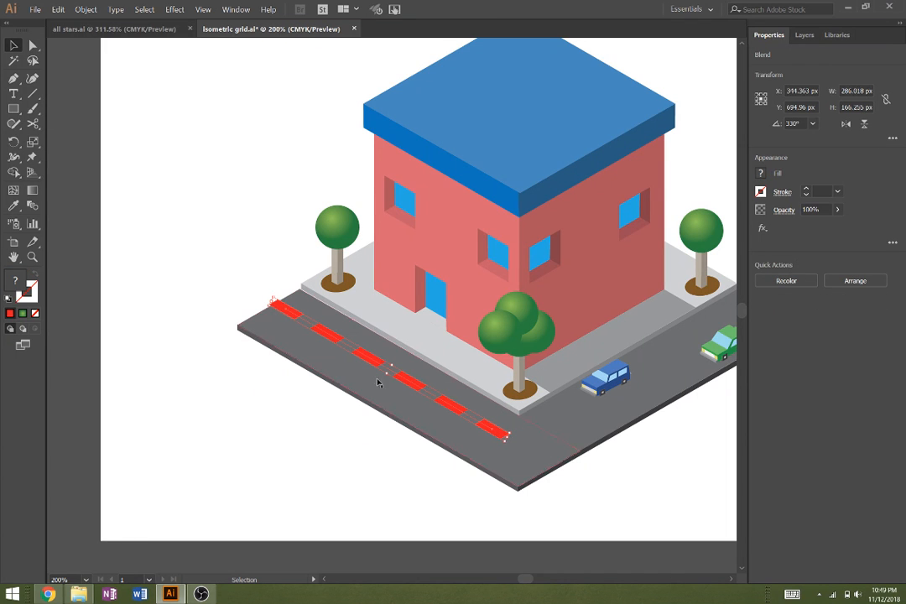
scroll(477, 437, "up", 1)
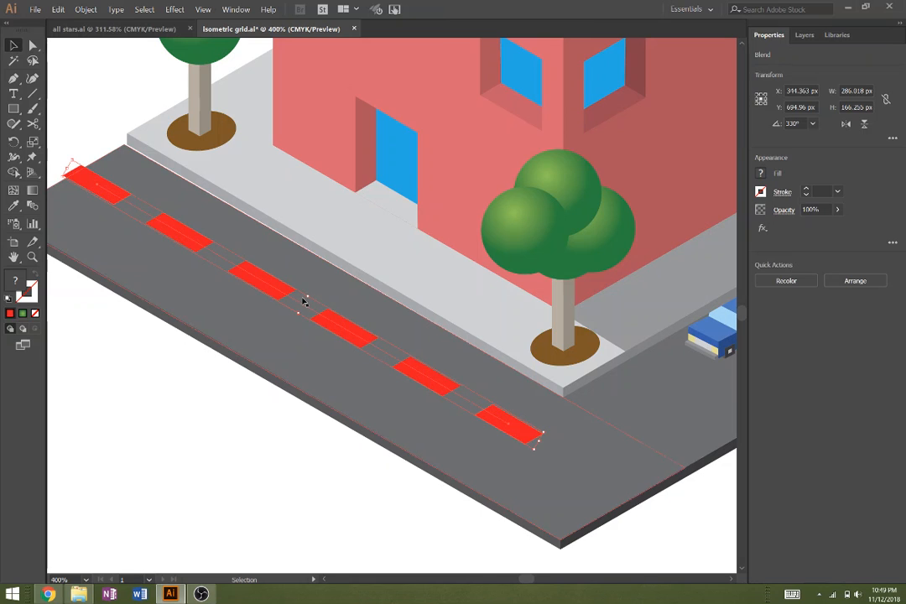
left_click_drag(307, 295, 301, 301)
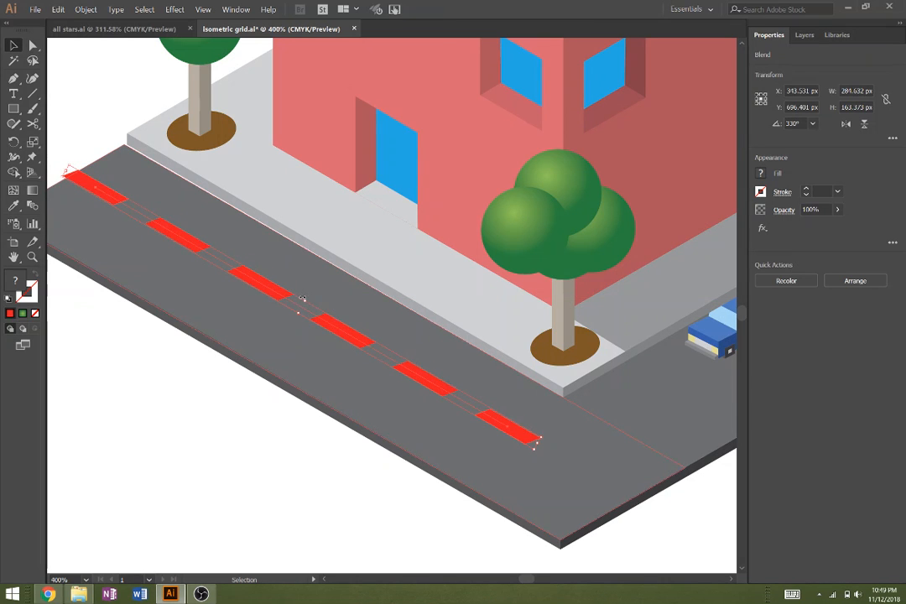
key("ctrl+z")
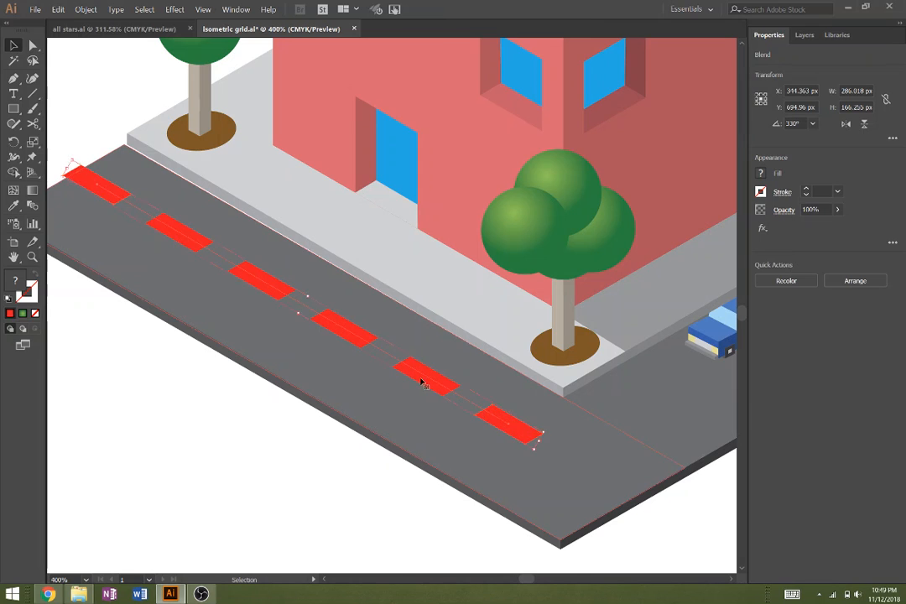
left_click_drag(423, 384, 410, 380)
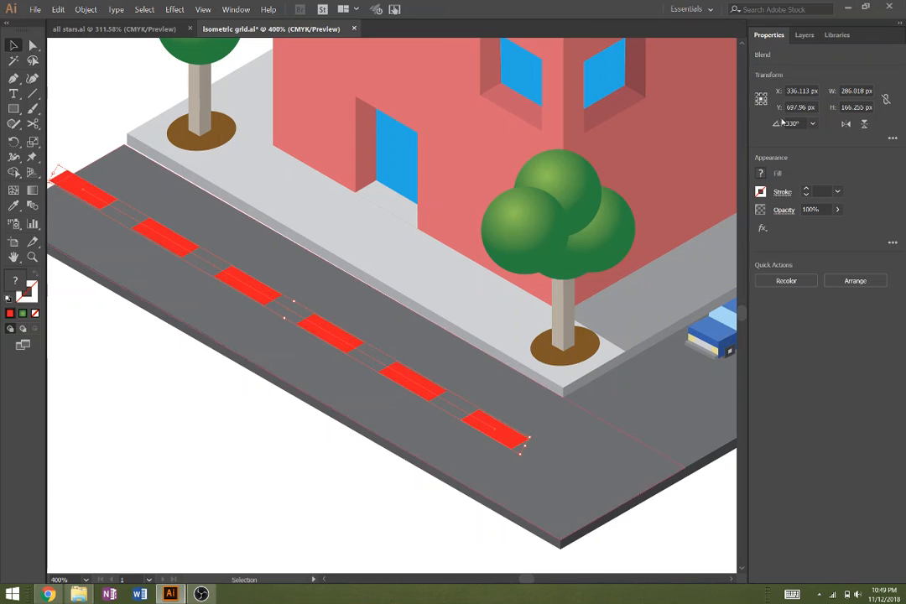
Step: Fill the dashed lane marking with white and deselect it
left_click(760, 173)
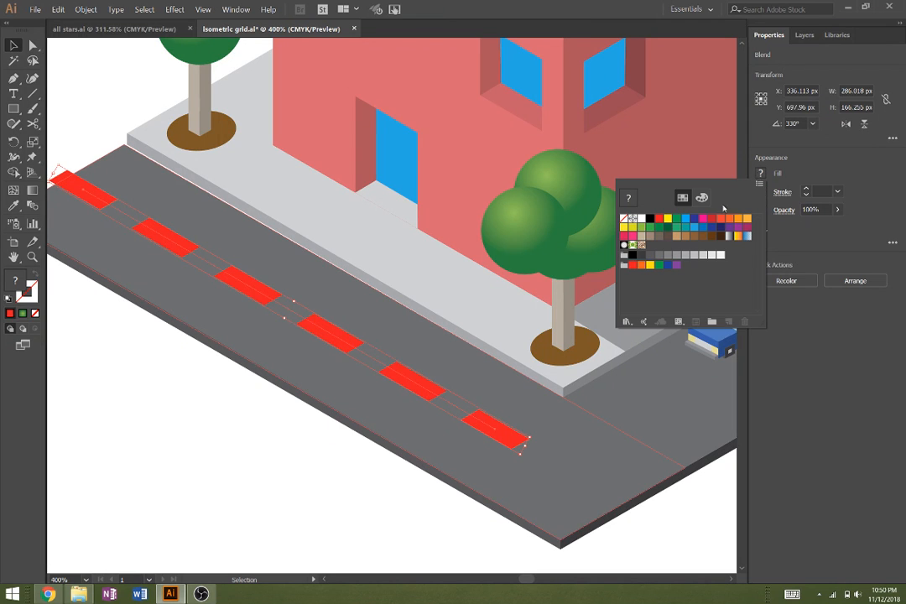
left_click(635, 245)
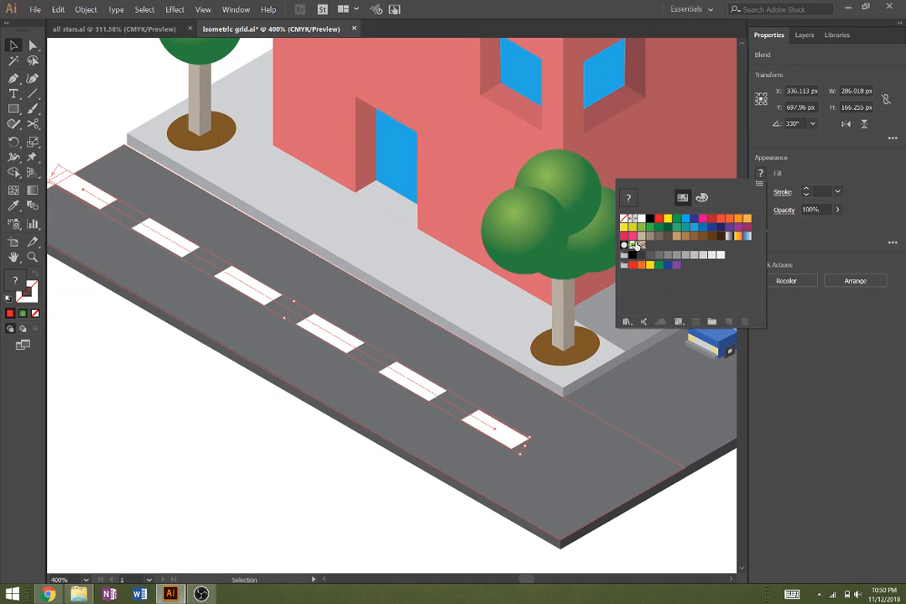
left_click(353, 513)
left_click(363, 488)
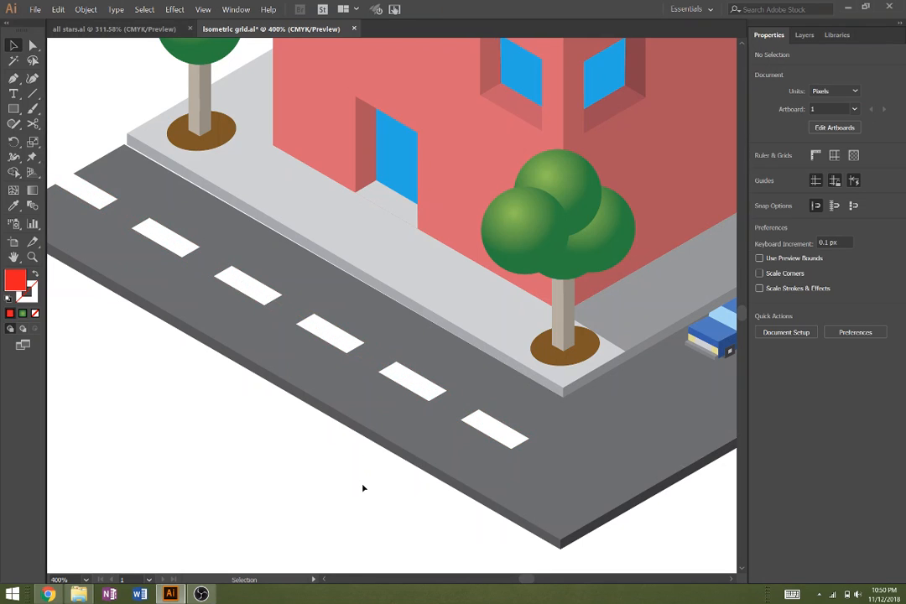
Step: Create a copy of the white dashed blend reflected across the vertical axis
key("ctrl+0")
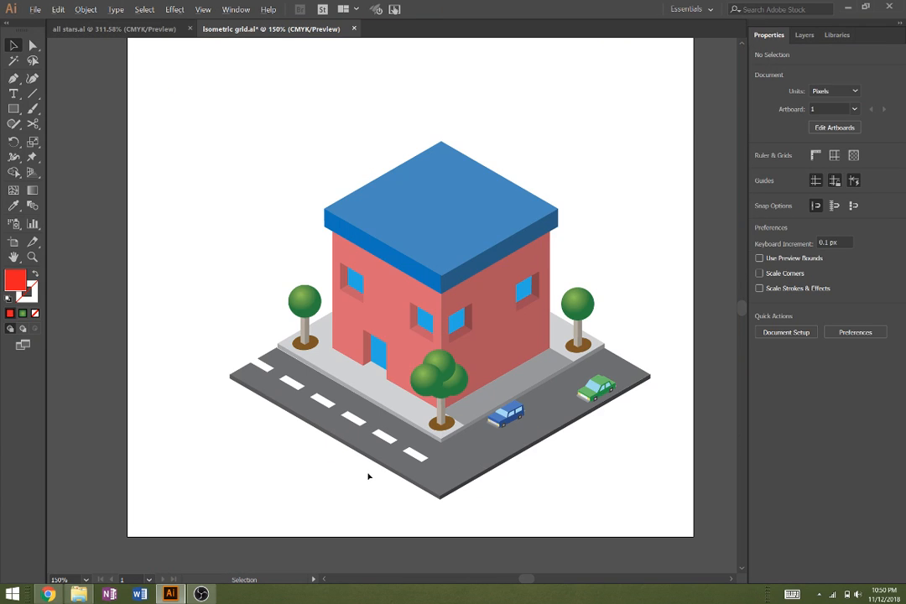
scroll(367, 476, "down", 1)
left_click(401, 462)
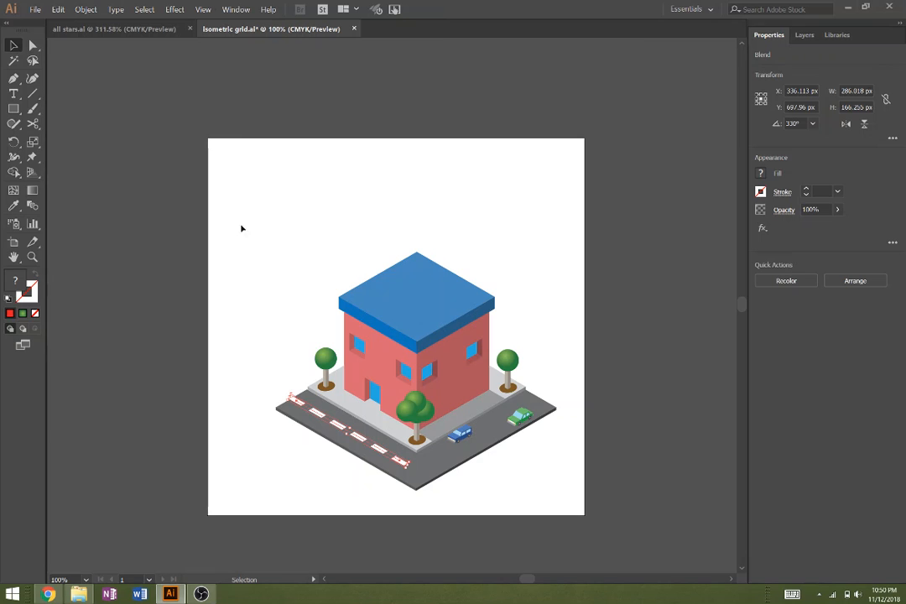
right_click(362, 441)
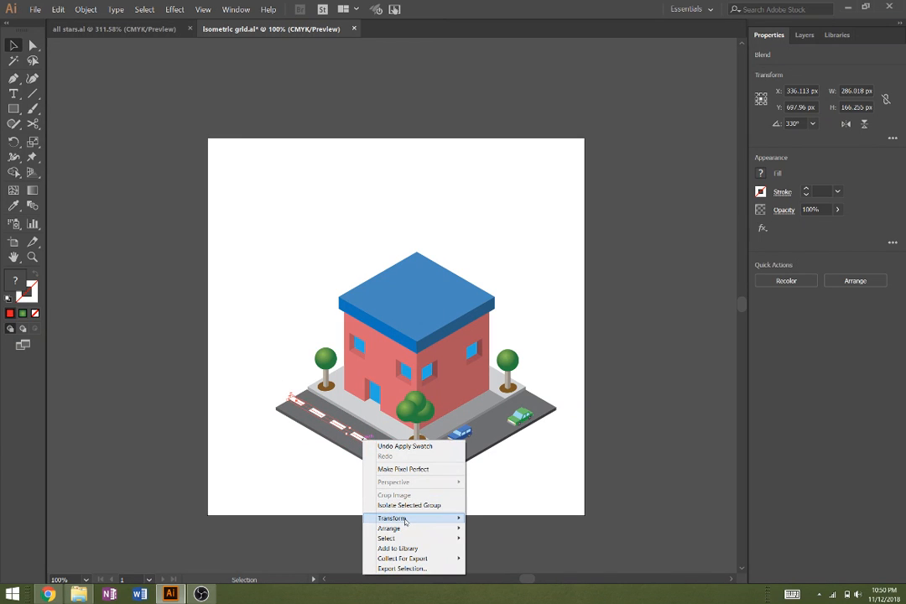
mouse_move(403, 518)
left_click(247, 551)
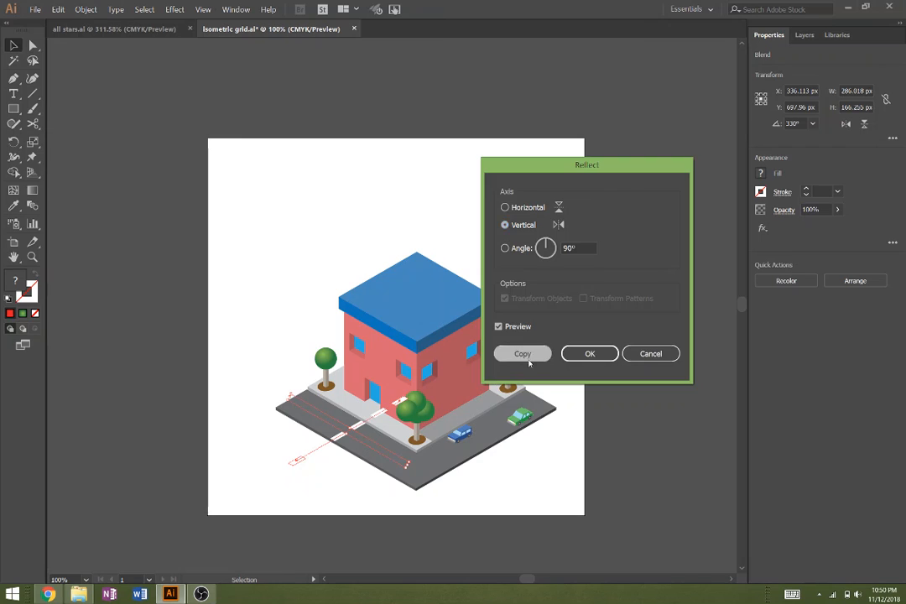
left_click(521, 352)
Step: Move the reflected dashed line onto the middle of the right road and clear the selection
left_click_drag(339, 443, 469, 438)
right_click(469, 438)
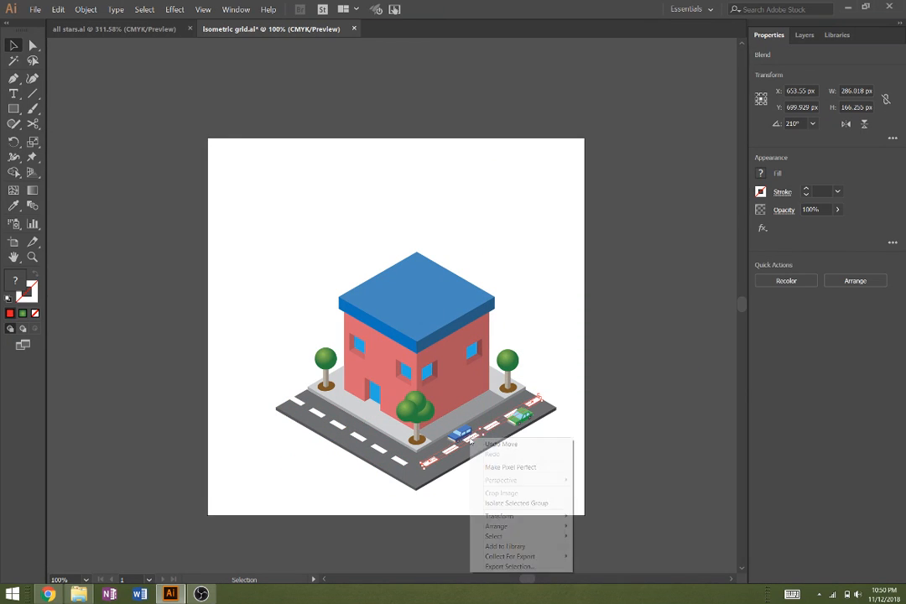
key("Escape")
left_click(459, 433)
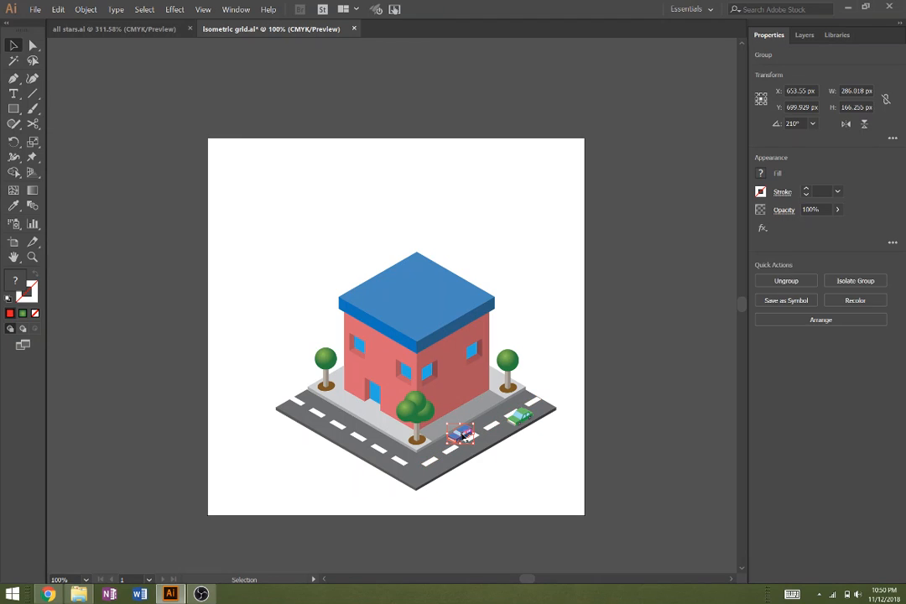
left_click(543, 507)
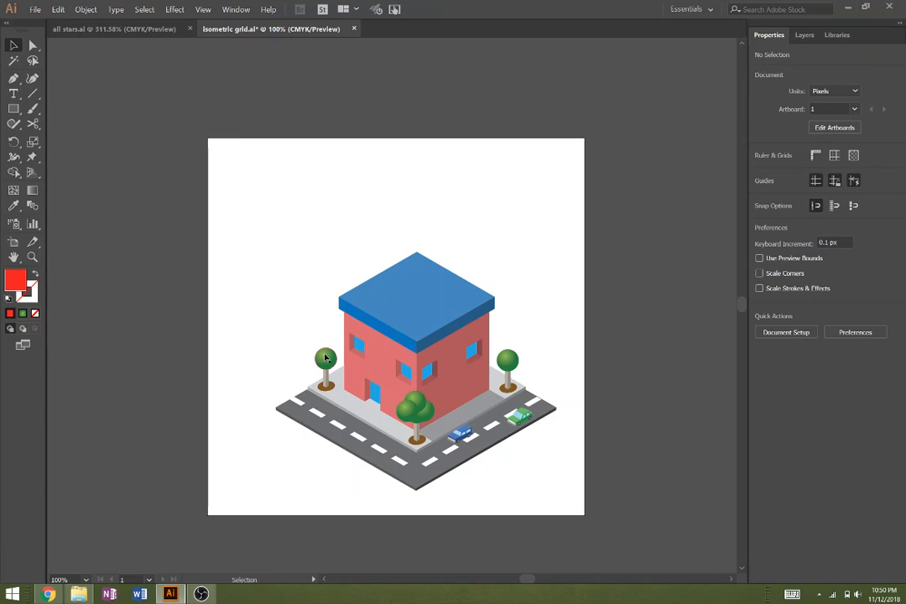
Step: Delete the tree at the left corner of the sidewalk, including its trunk, brown soil ellipse and green foliage
left_click(326, 391)
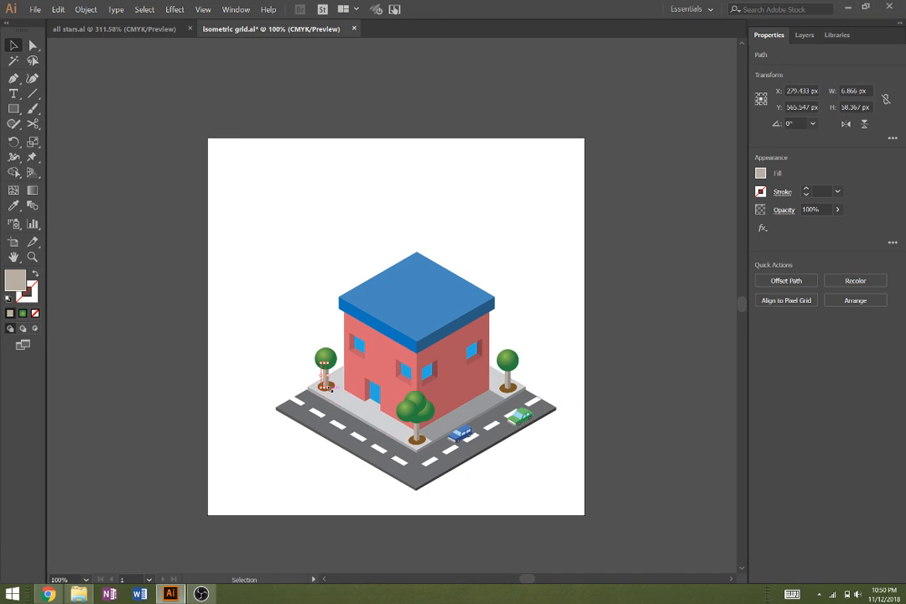
left_click(326, 380)
left_click(327, 383)
key("Delete")
left_click(328, 388)
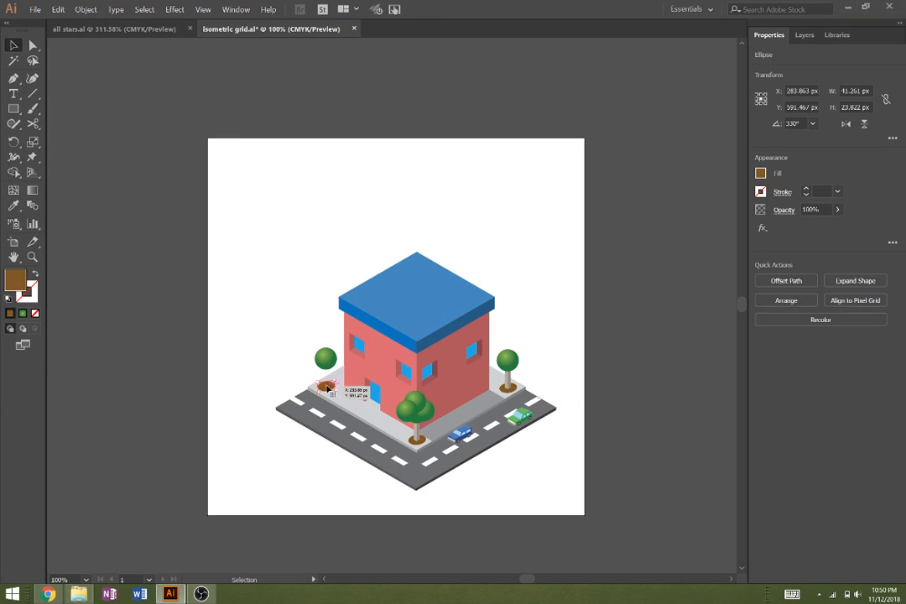
key("Delete")
left_click(328, 367)
key("Delete")
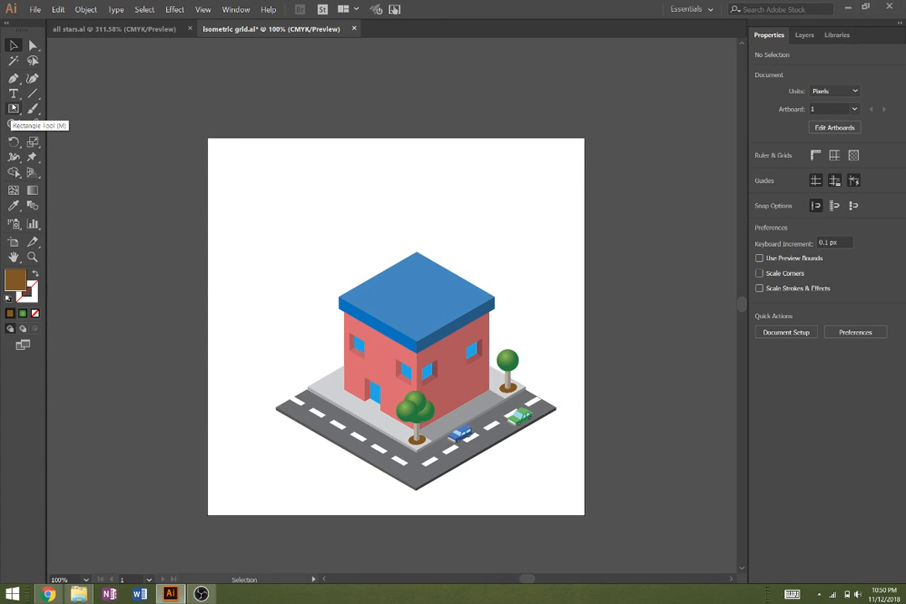
Step: Draw a brown circle about 79 px wide beyond the roof's left side and shear it 30° along the horizontal axis
left_click_drag(13, 108, 76, 140)
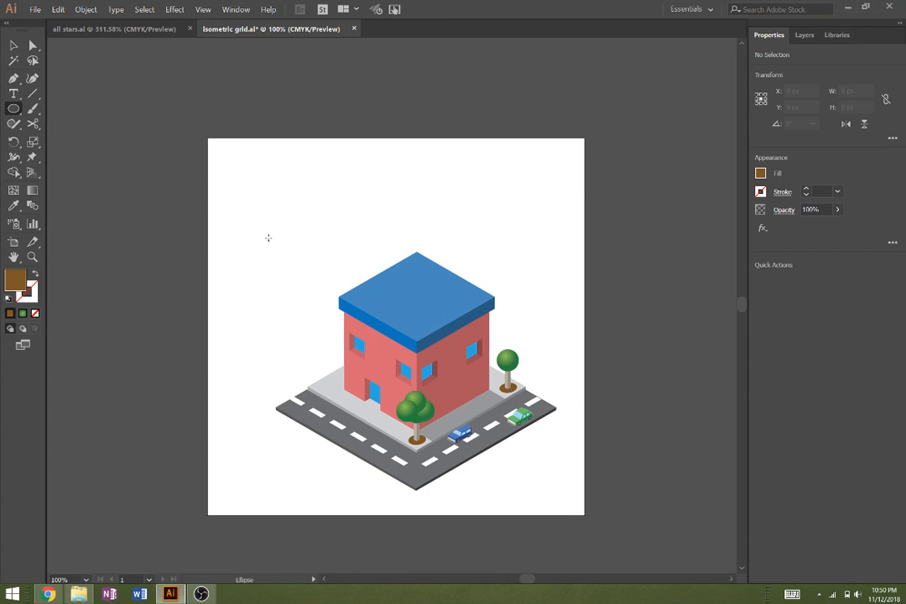
left_click_drag(269, 239, 300, 271)
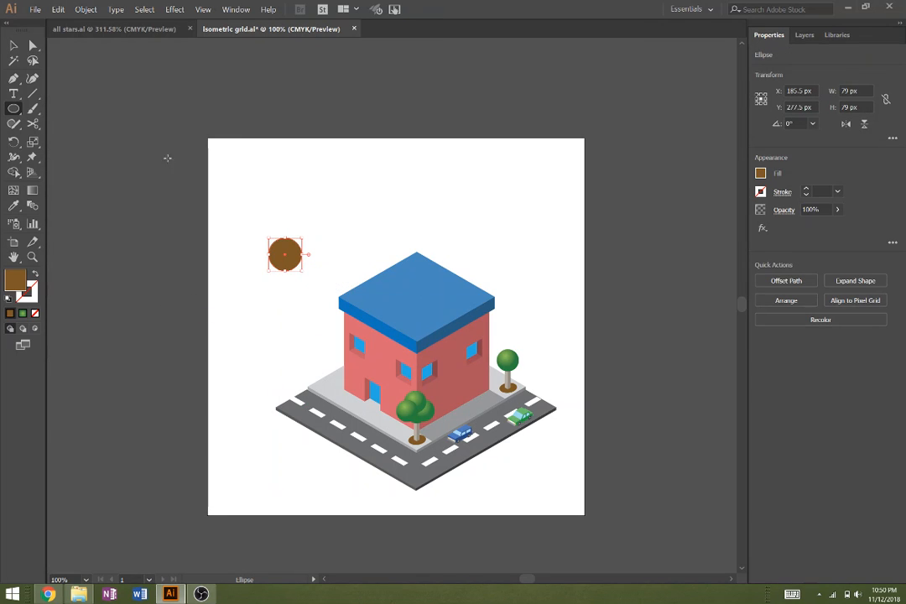
left_click(144, 9)
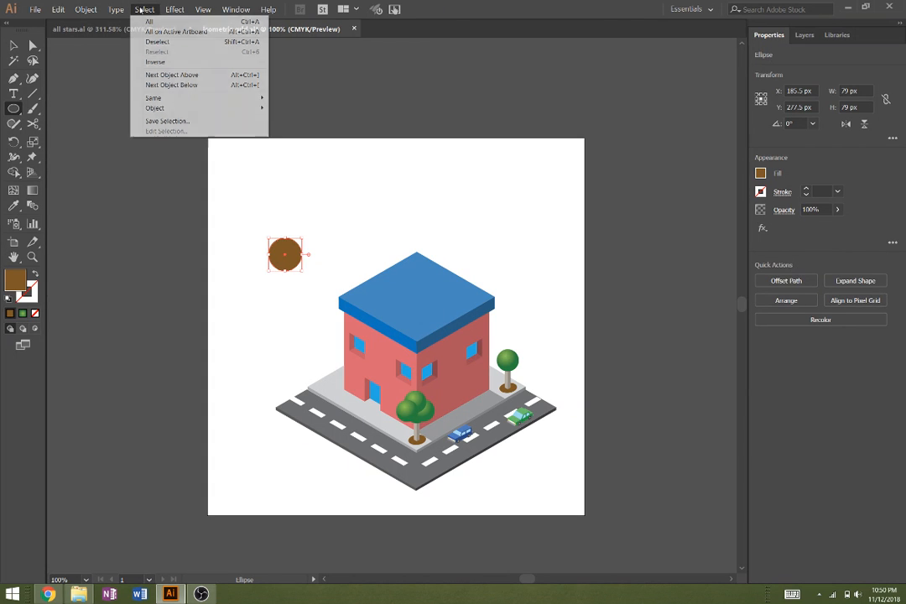
left_click(69, 10)
mouse_move(86, 9)
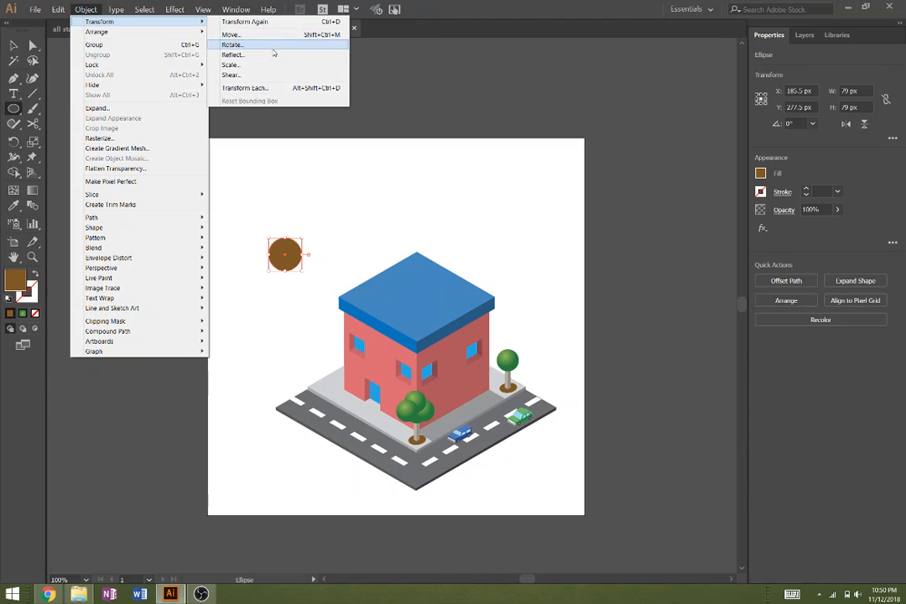
left_click(231, 75)
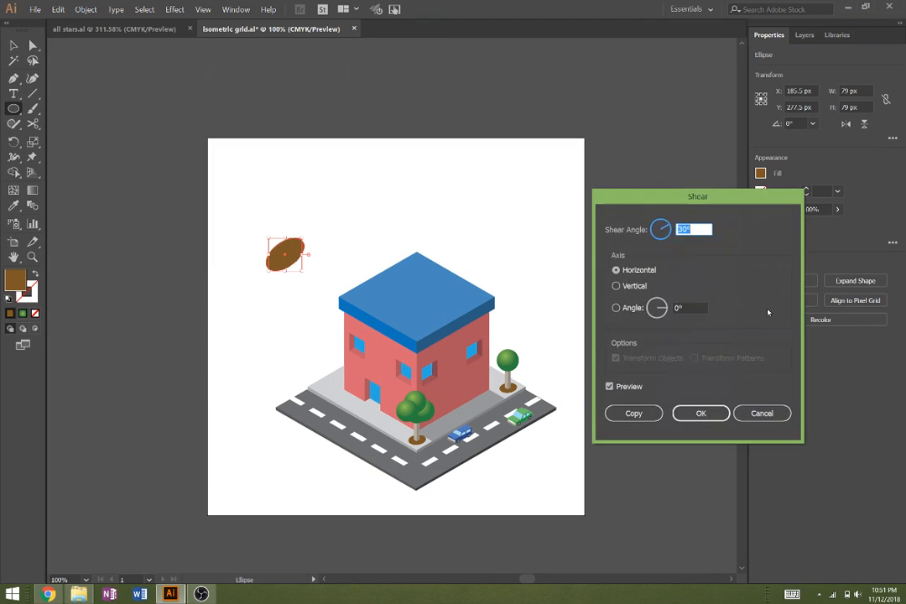
left_click(693, 413)
Step: Rotate the sheared brown ellipse by -30° and shrink it to about 68 px wide
left_click(86, 9)
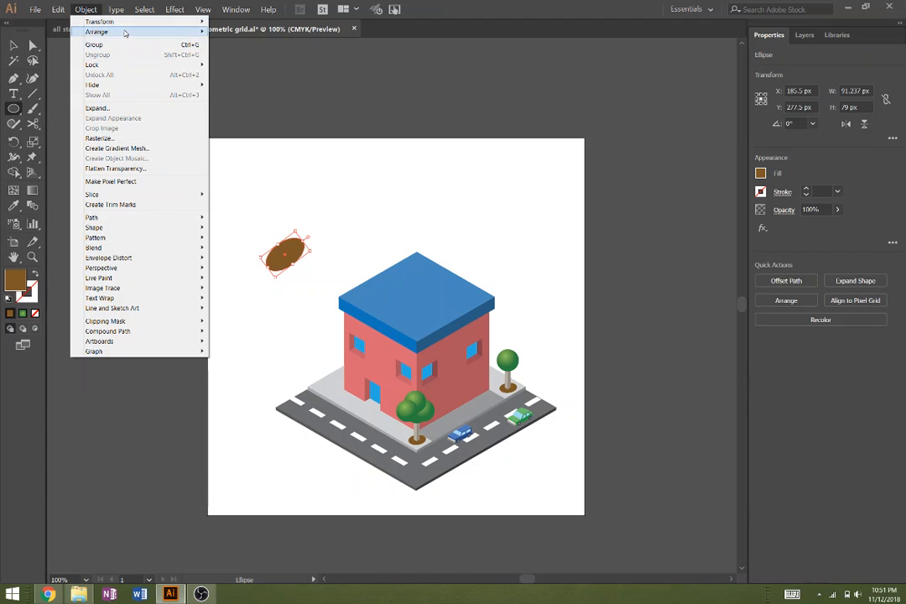
mouse_move(200, 33)
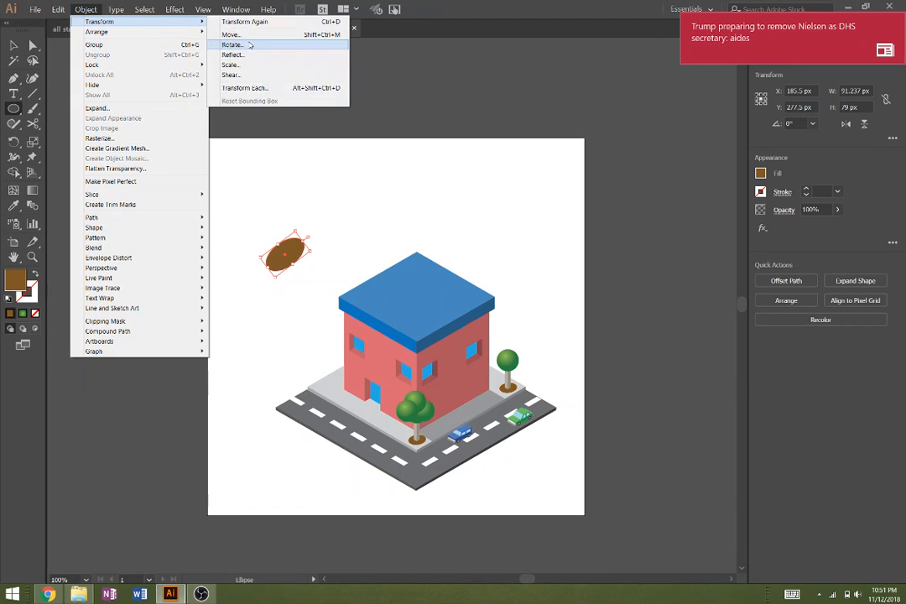
left_click(249, 46)
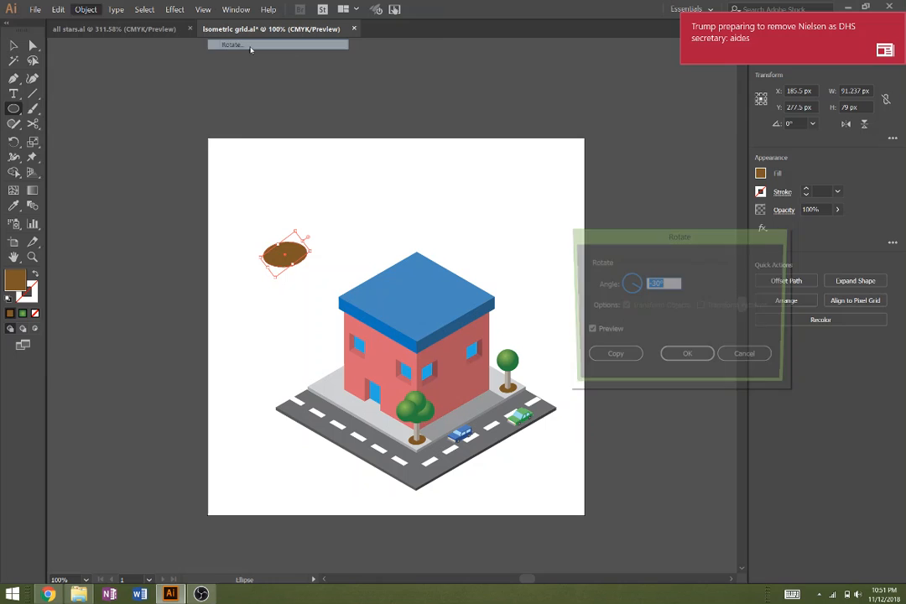
left_click(705, 364)
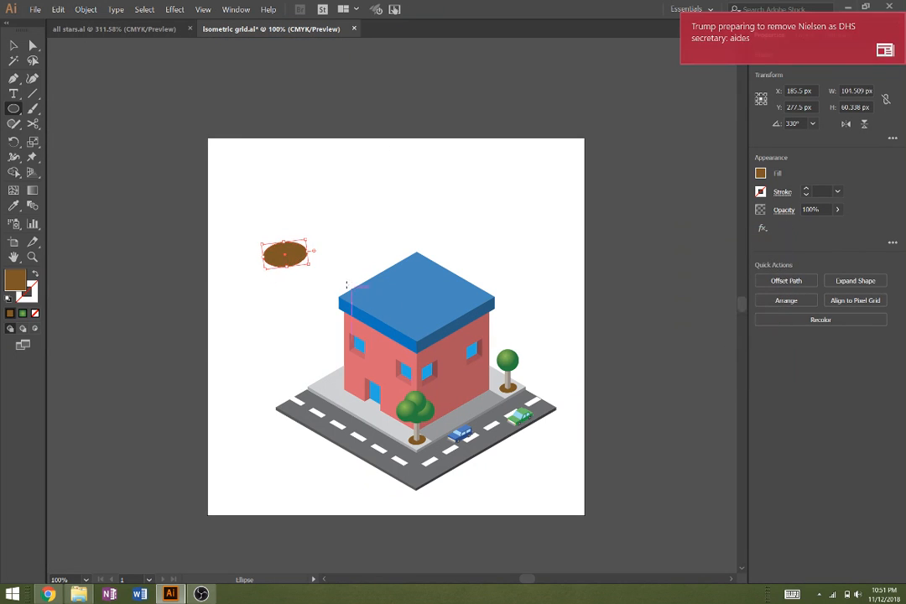
left_click_drag(304, 239, 294, 249)
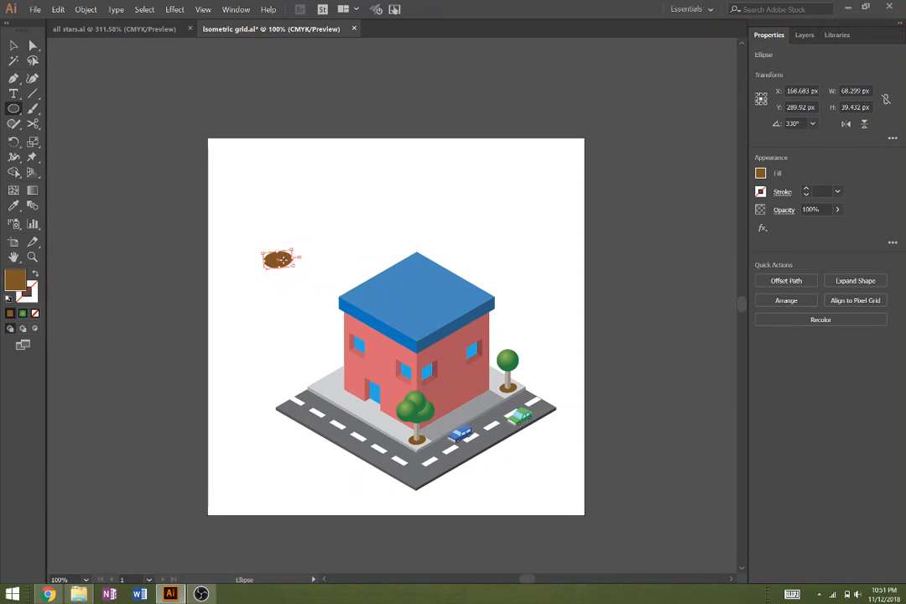
Step: Undo the ellipse's scaling, rotation and shear, and shrink the plain brown circle to about 58 px
key("ctrl+z")
key("ctrl+z")
key("ctrl+z")
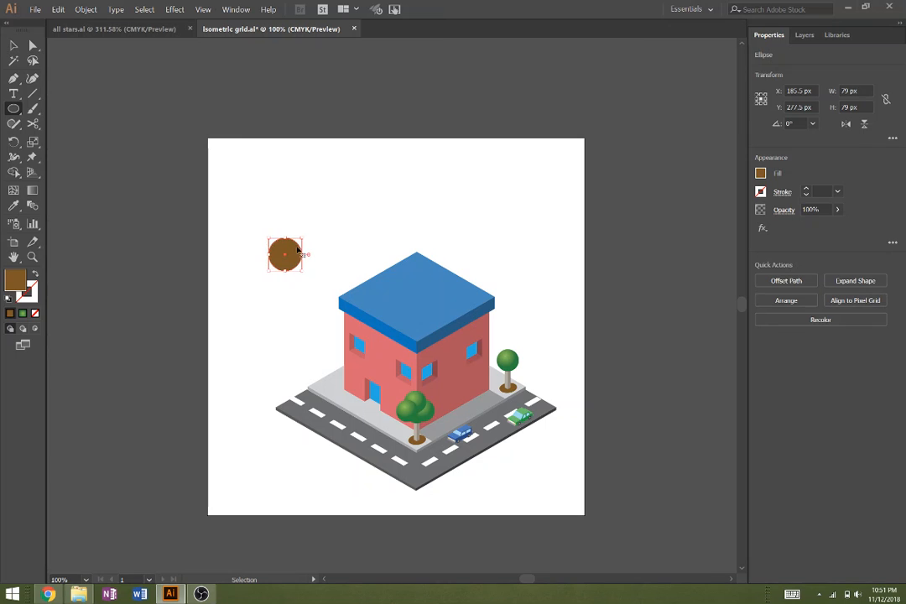
left_click(264, 215)
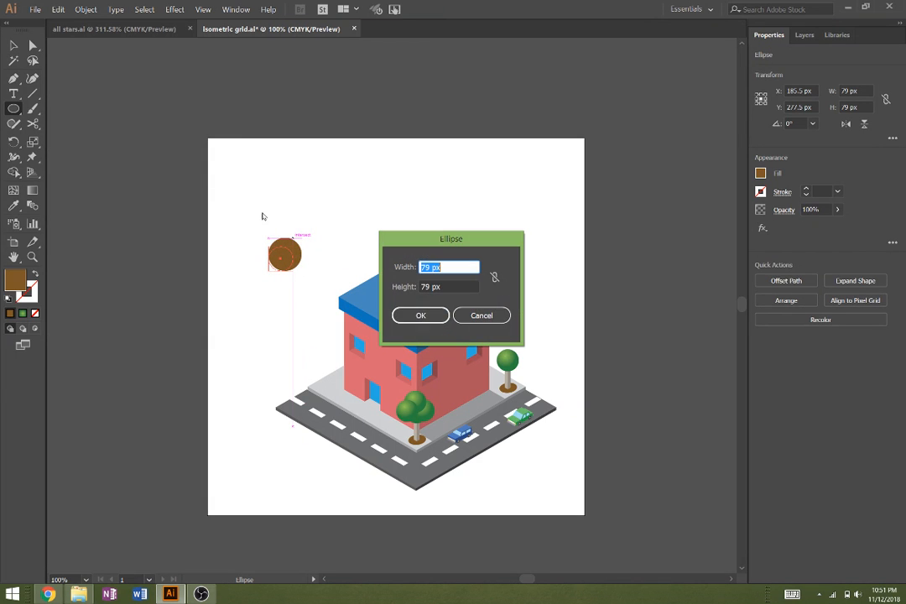
left_click(435, 321)
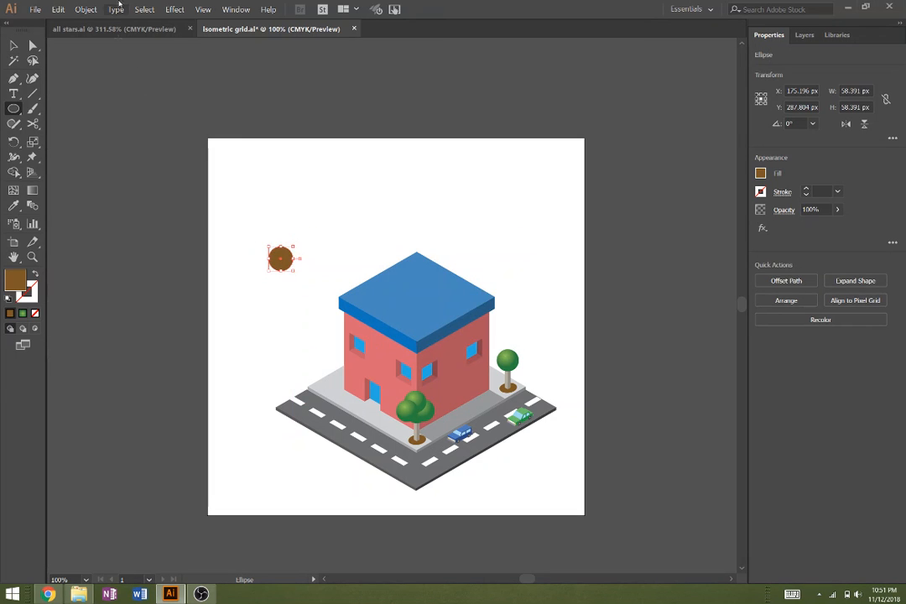
Step: Shear the smaller brown circle 30° along the horizontal axis
left_click(83, 11)
mouse_move(99, 22)
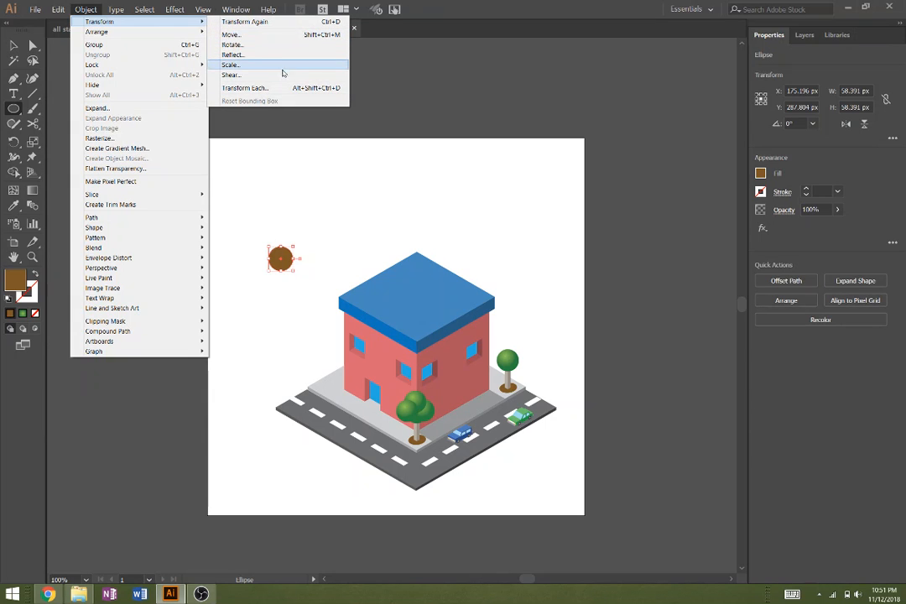
left_click(239, 75)
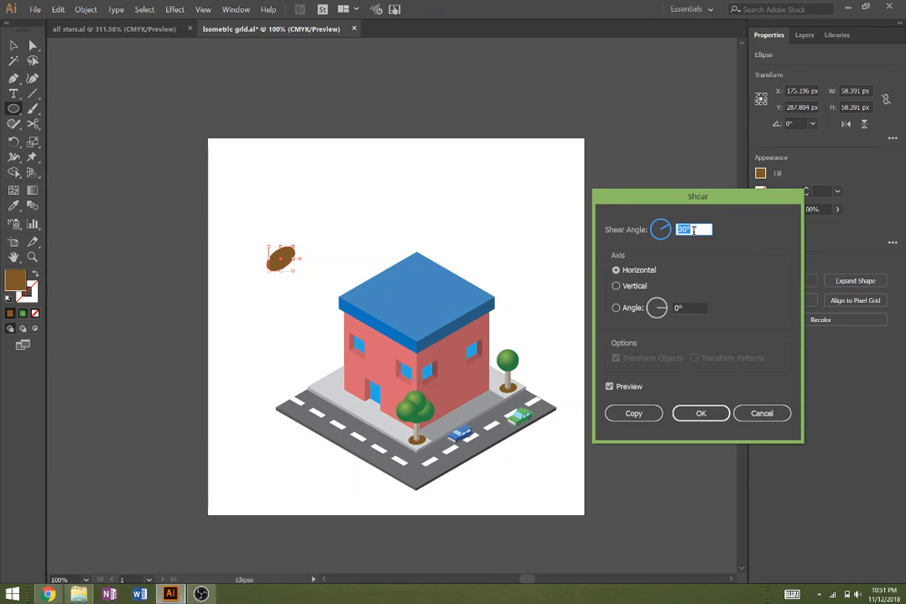
left_click(701, 411)
left_click(161, 85)
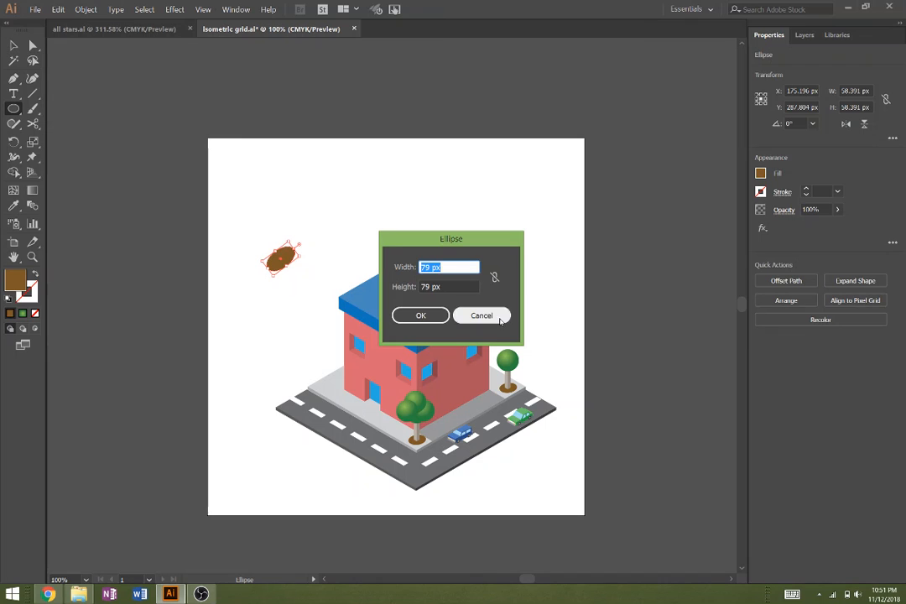
left_click(494, 316)
Step: Rotate the sheared brown ellipse by -30°
left_click(13, 46)
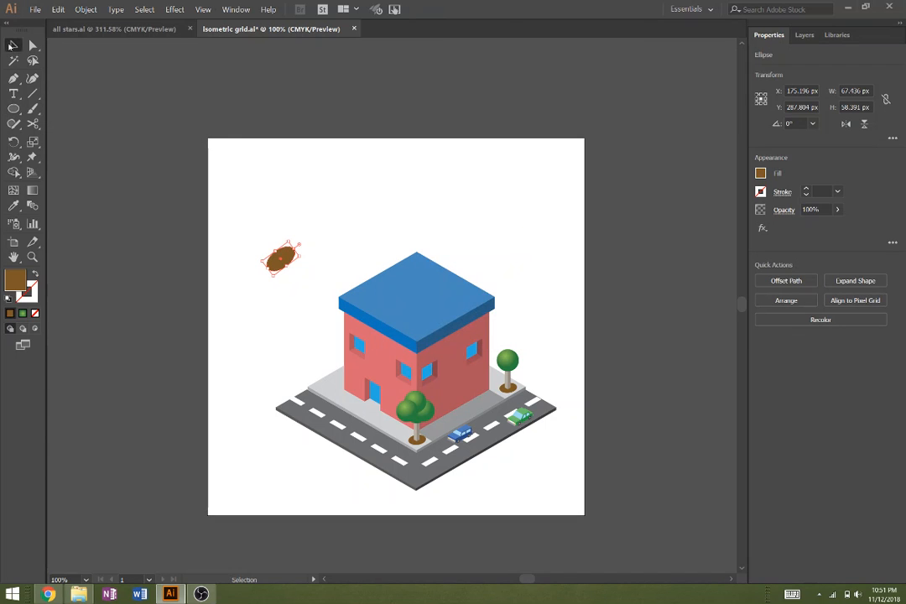
left_click(85, 9)
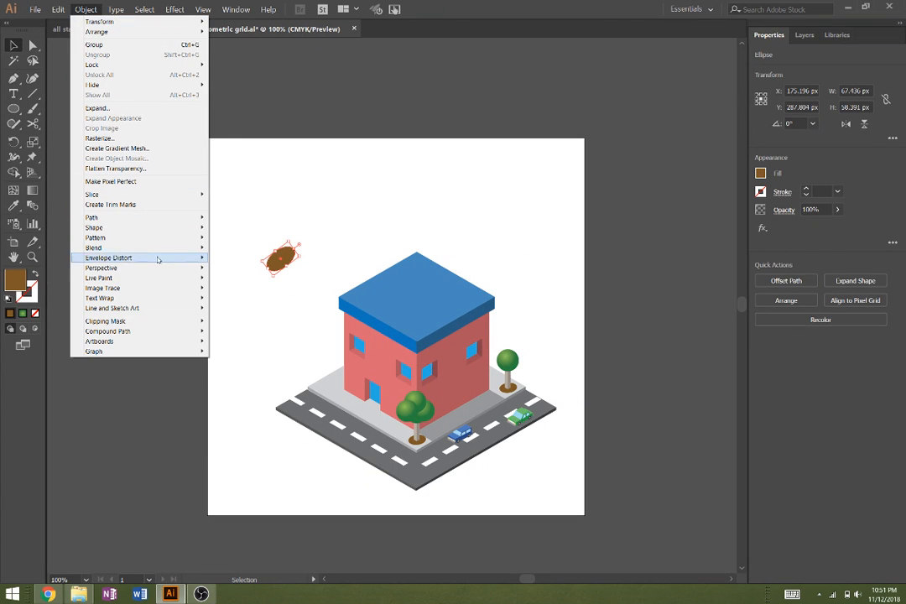
mouse_move(106, 20)
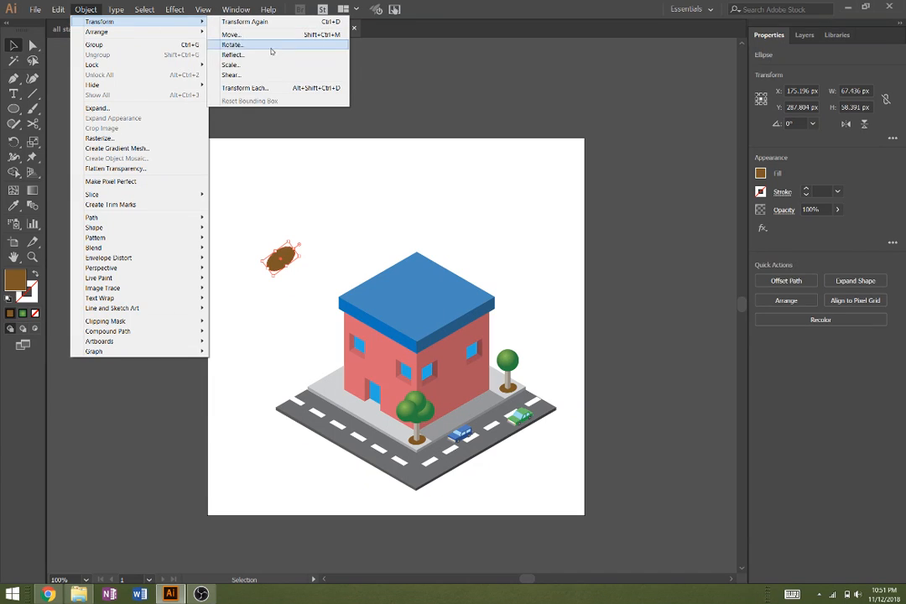
left_click(264, 48)
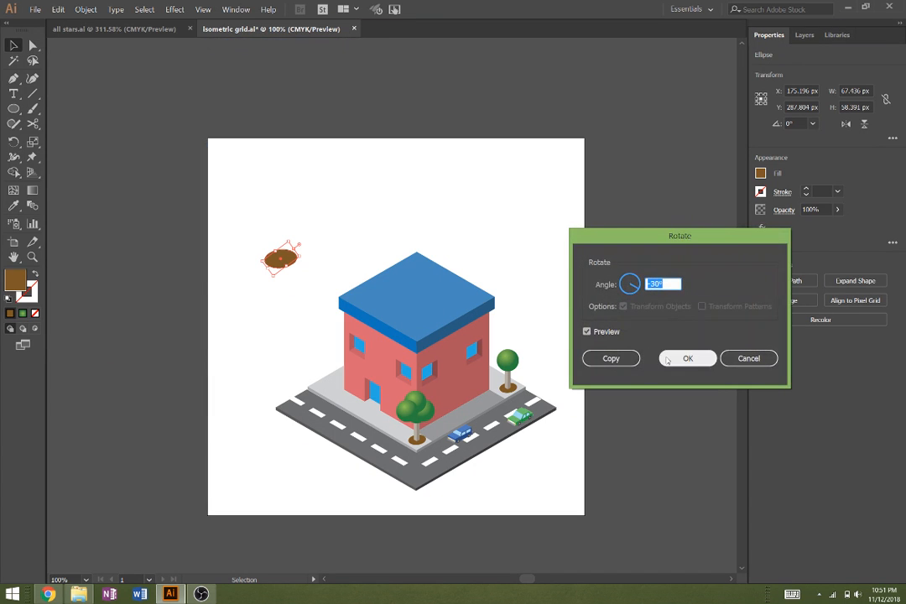
key("Return")
Step: Move the brown soil ellipse onto the left corner of the sidewalk and clear the selection
scroll(309, 335, "up", 1)
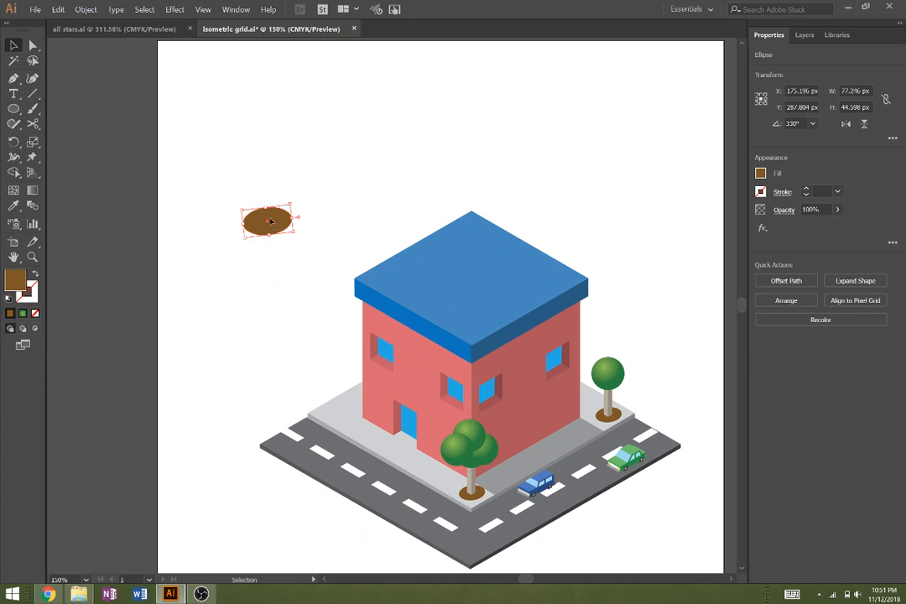
left_click_drag(270, 222, 340, 423)
left_click(316, 375)
left_click(300, 402)
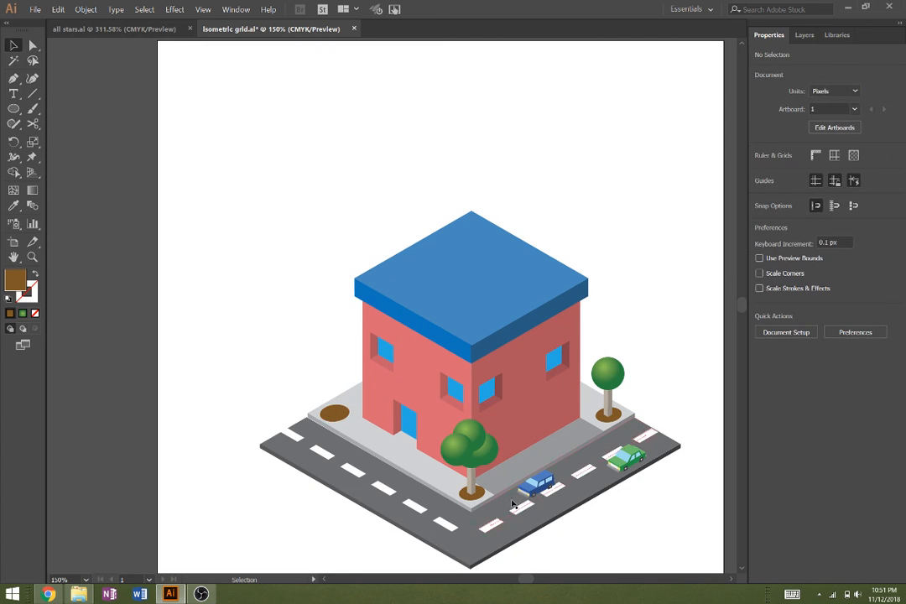
Step: Pick up the beige fill of the front tree's trunk and show the isometric grid on Layer 1
left_click(470, 488)
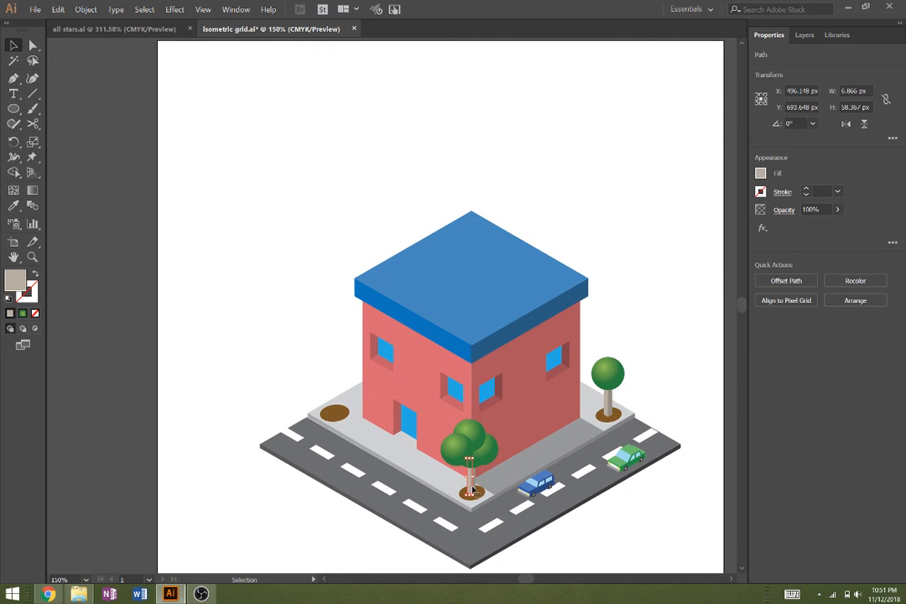
left_click(805, 36)
left_click(759, 95)
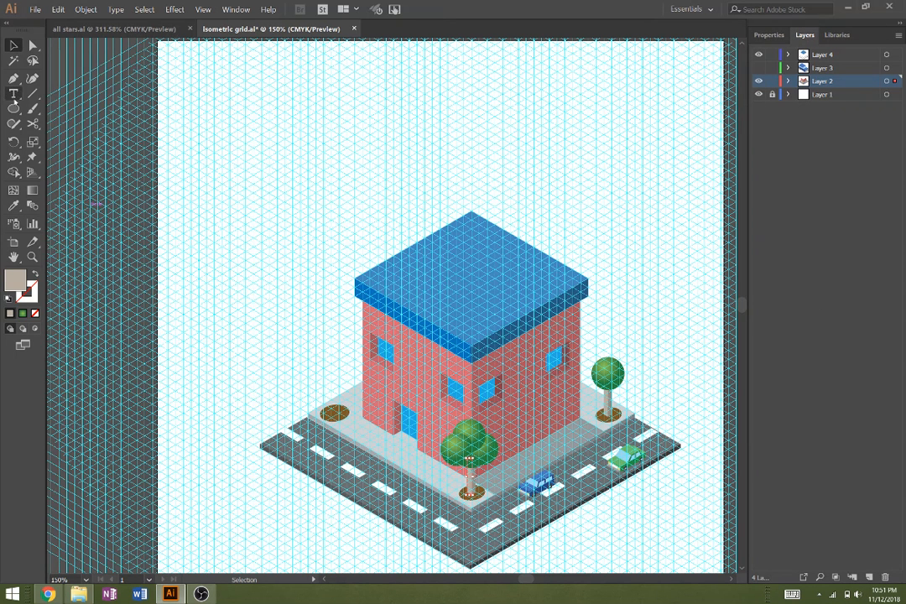
Step: Draw a narrow upright beige trunk face about 150 px tall on the grid beyond the roof's left side with the Pen tool
left_click(14, 78)
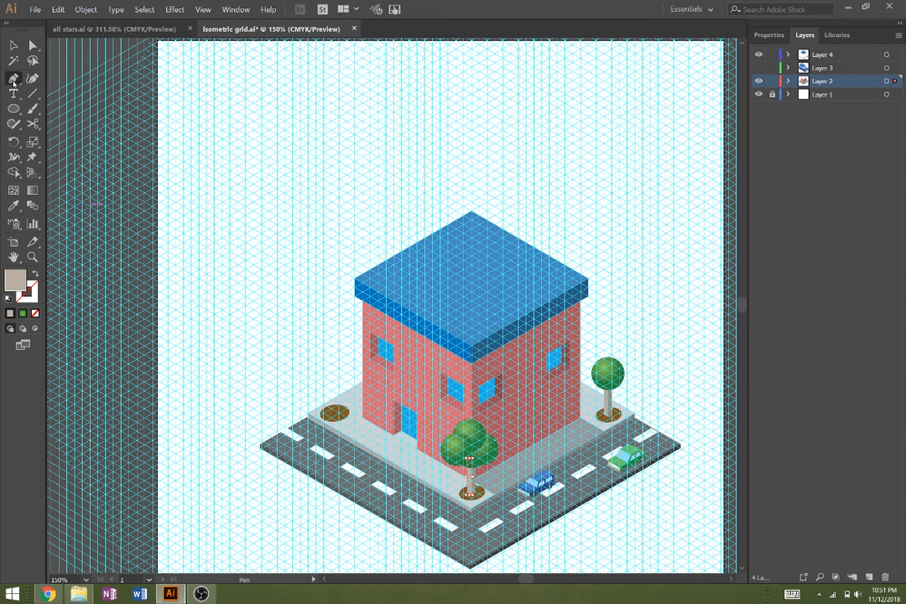
left_click(234, 218)
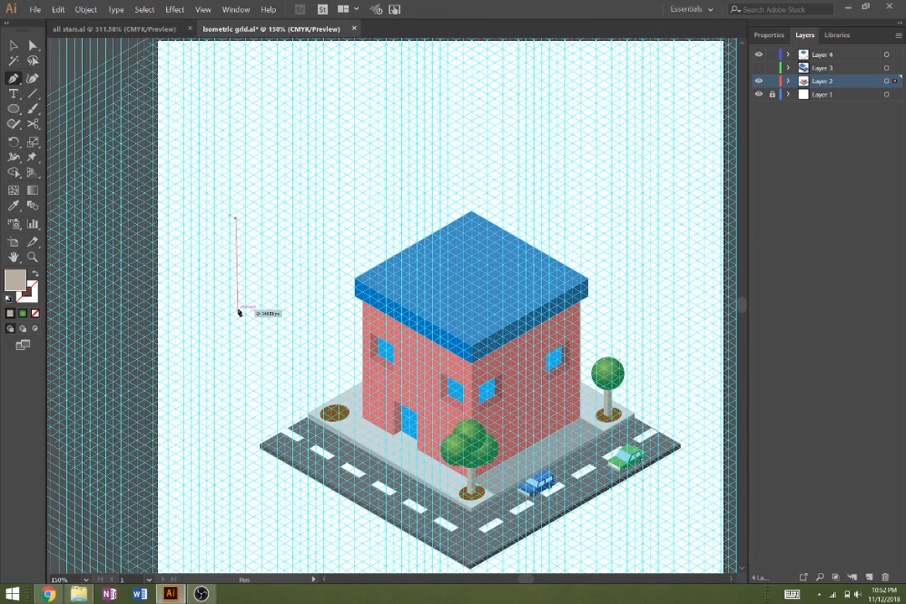
left_click(238, 309)
left_click(231, 305)
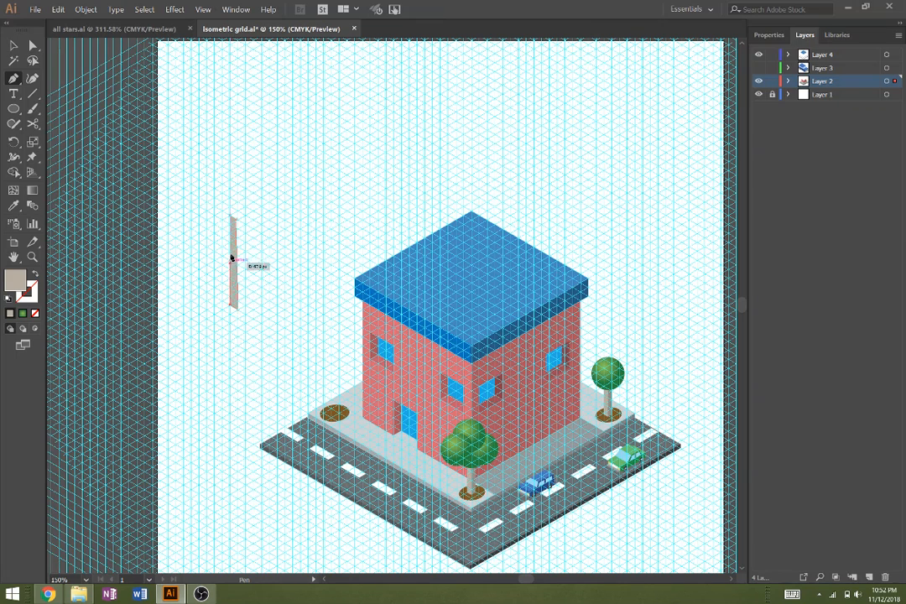
left_click(232, 219)
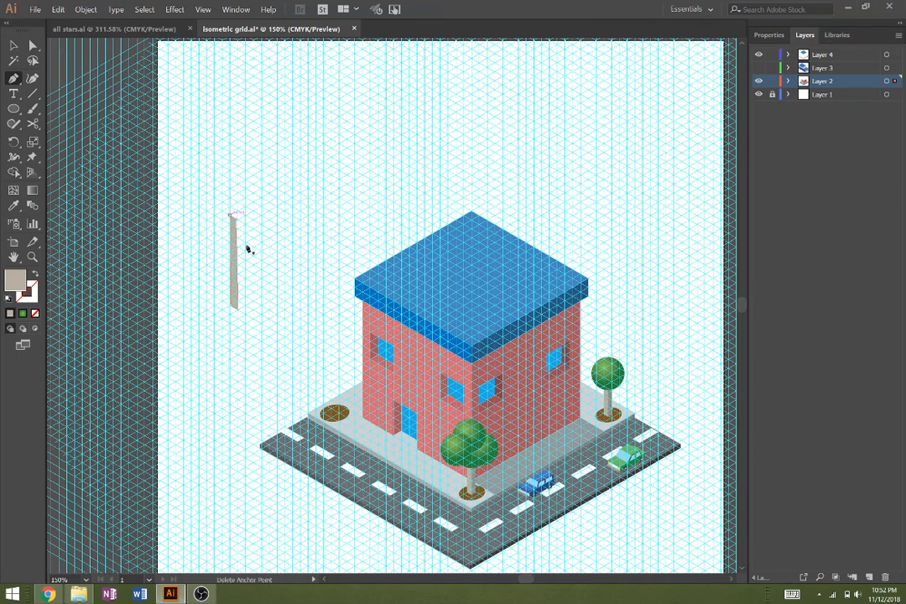
Step: Move the trunk face's upper right corner onto the grid line so its right edge is vertical
scroll(251, 262, "up", 3)
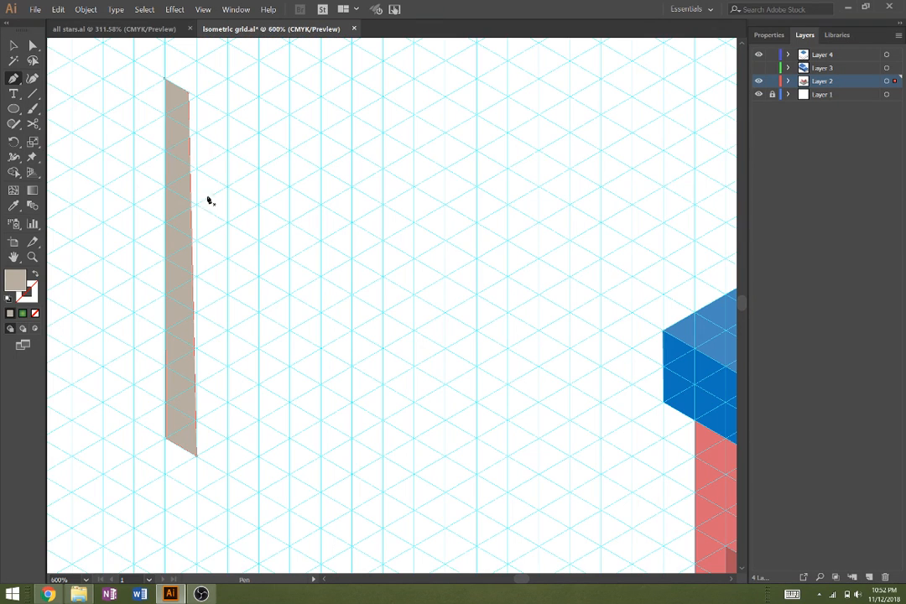
left_click(32, 46)
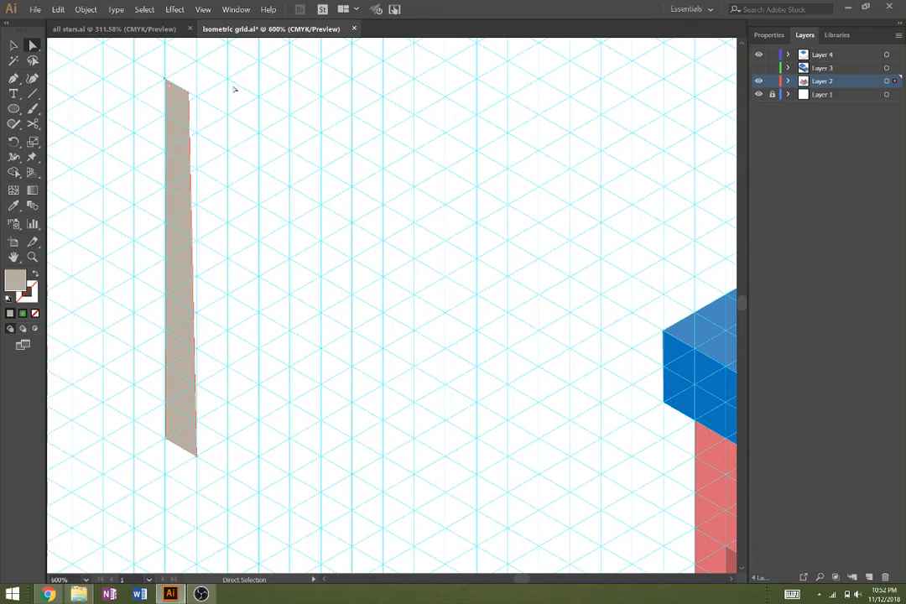
left_click_drag(191, 97, 196, 95)
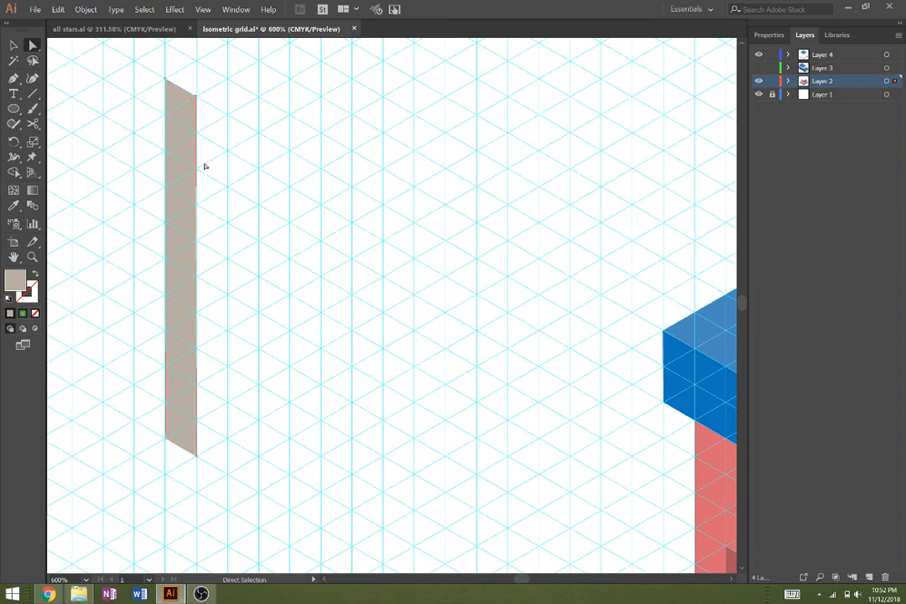
Step: Create a mirrored copy of the trunk face across the vertical axis and place it against the original's right edge
right_click(191, 244)
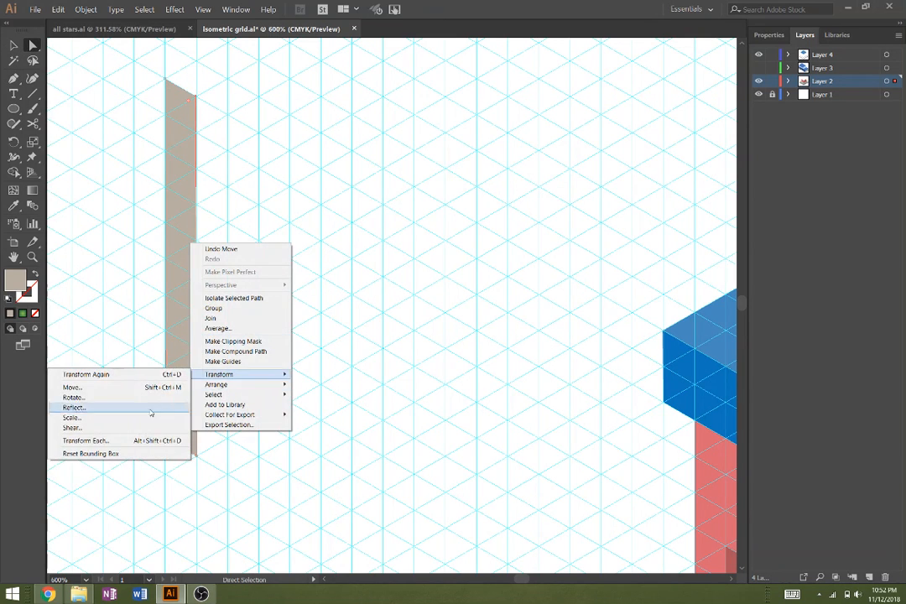
left_click(64, 142)
left_click(12, 44)
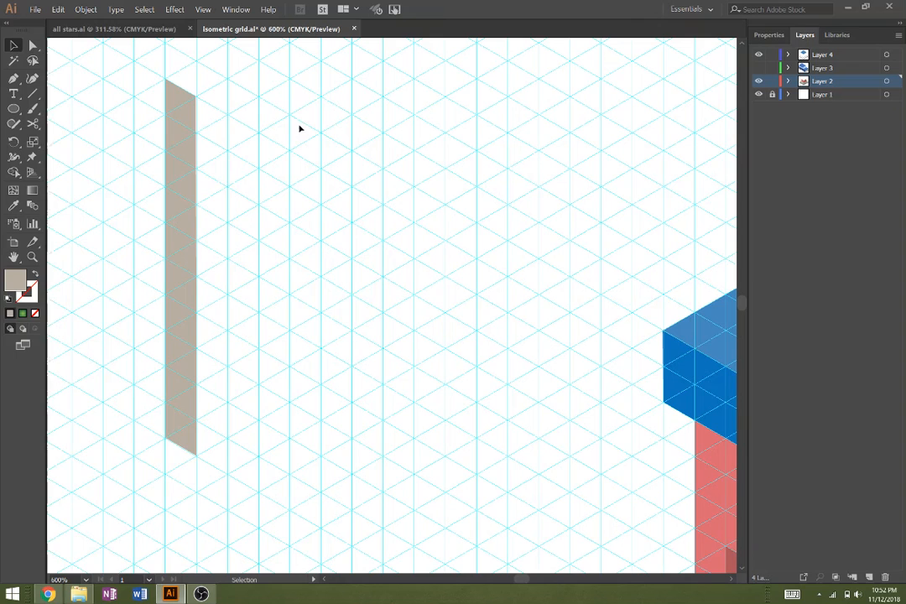
right_click(188, 194)
mouse_move(243, 325)
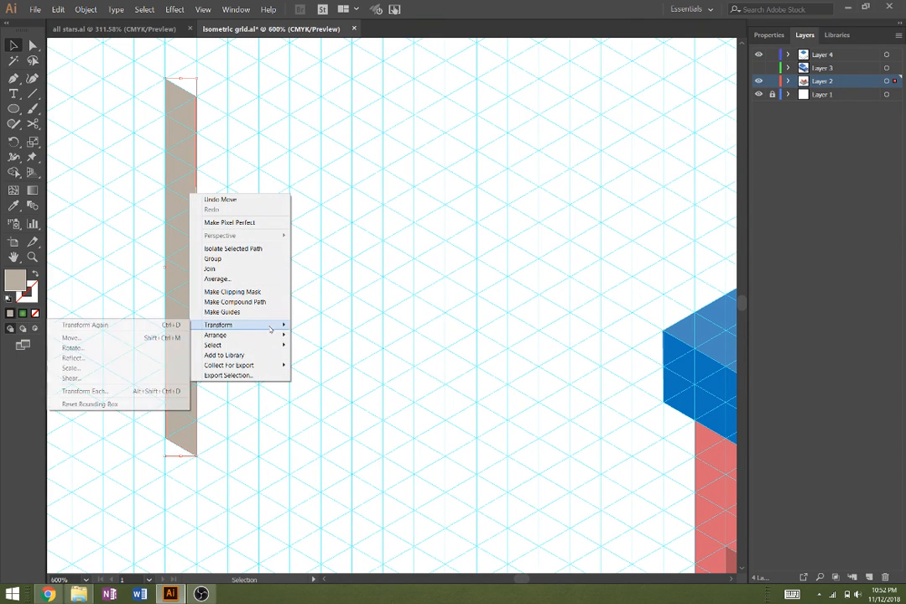
left_click(152, 357)
left_click(503, 353)
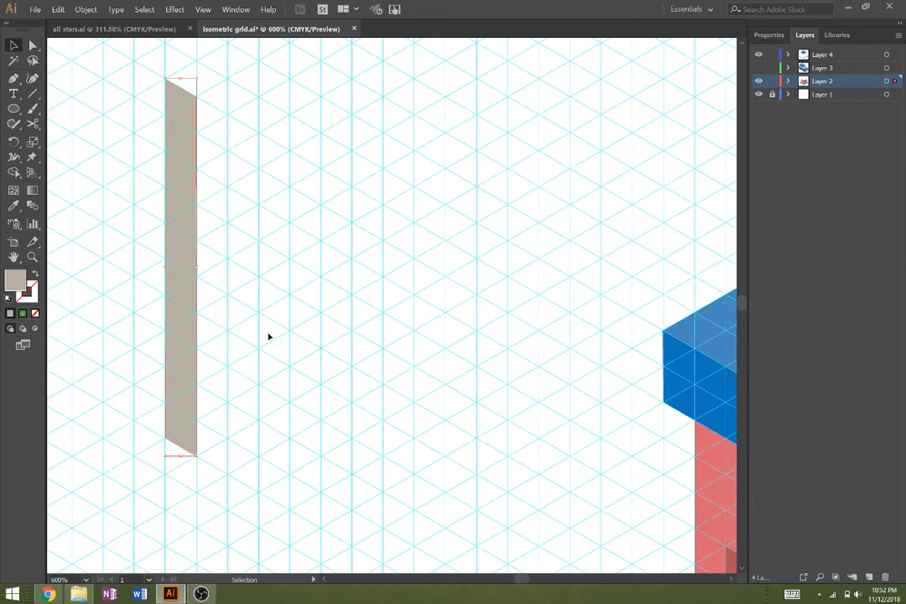
left_click_drag(178, 370, 208, 370)
Step: Darken the right trunk face by setting its fill brightness to 62%
left_click(768, 34)
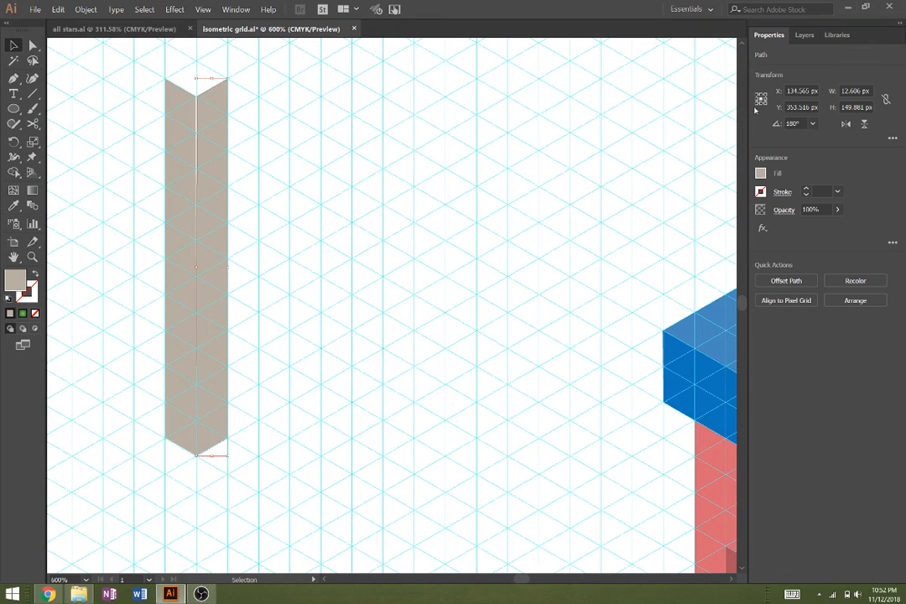
left_click(761, 174)
left_click(701, 197)
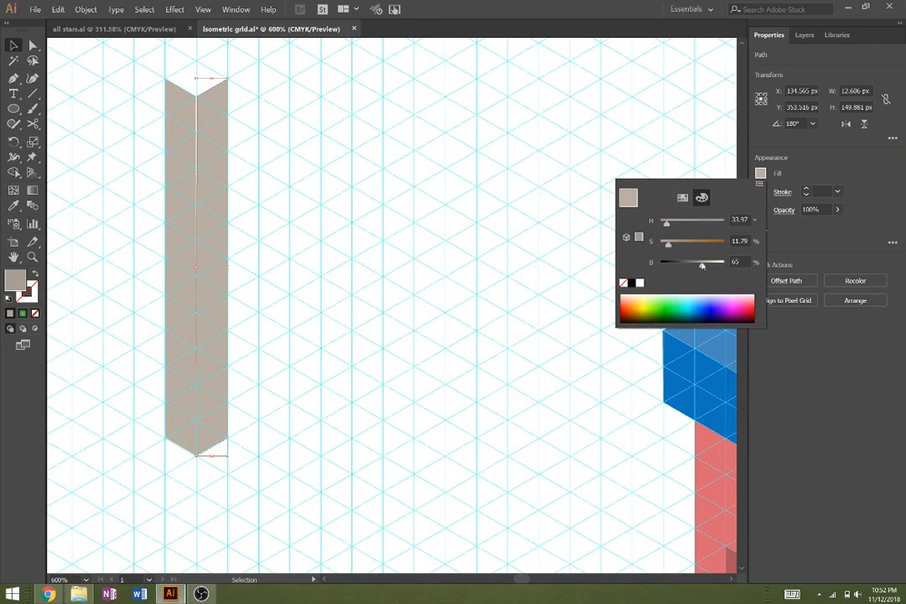
left_click_drag(701, 266, 702, 265)
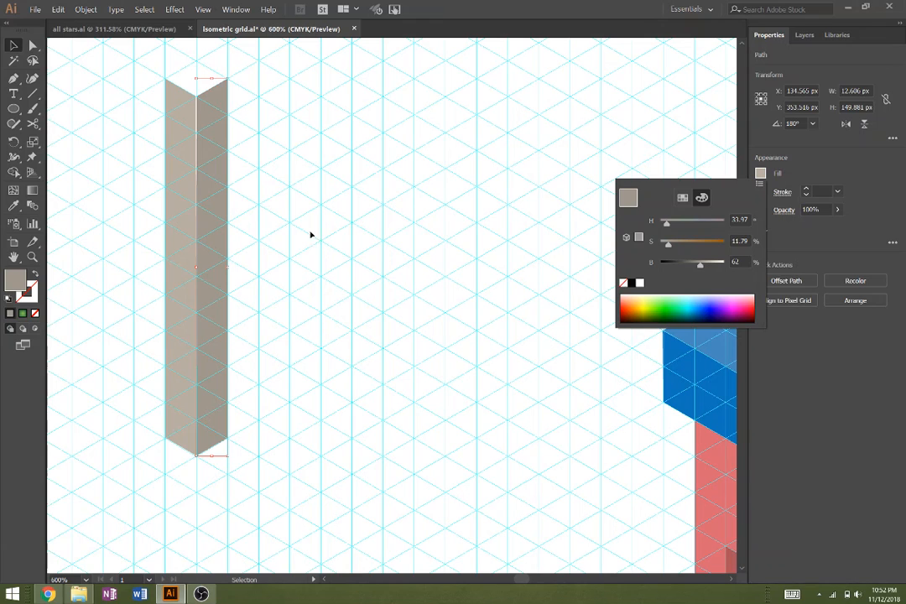
left_click(14, 45)
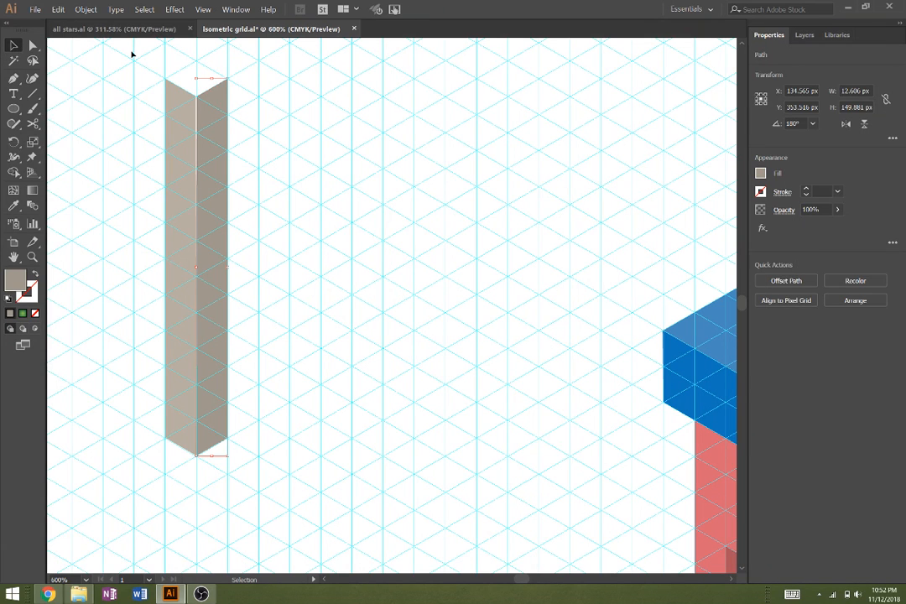
Step: Try to move the darker right trunk face's upper inner corner against the left face to close the gap
left_click_drag(132, 44, 142, 112)
left_click(193, 125)
key("a")
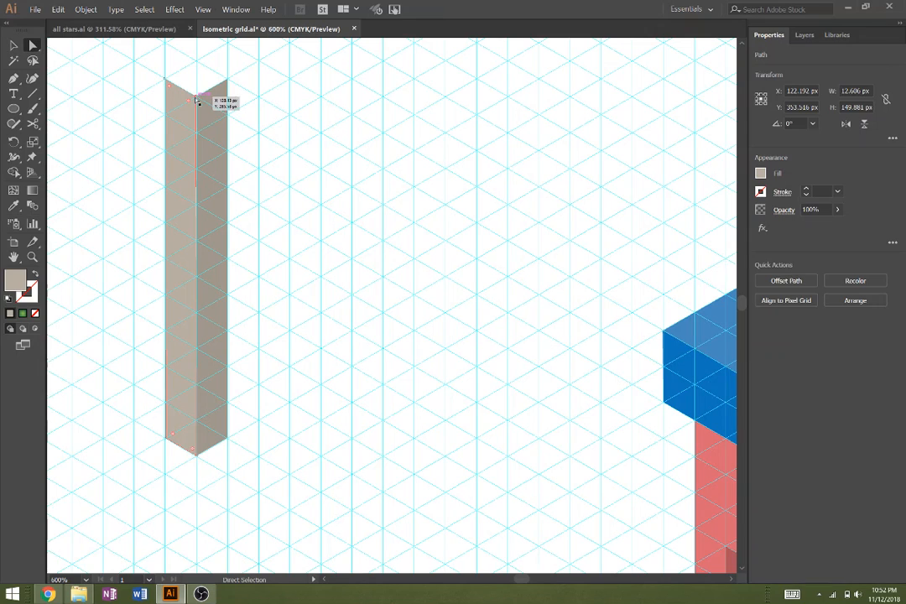
left_click_drag(198, 100, 198, 102)
left_click(249, 149)
left_click(202, 101)
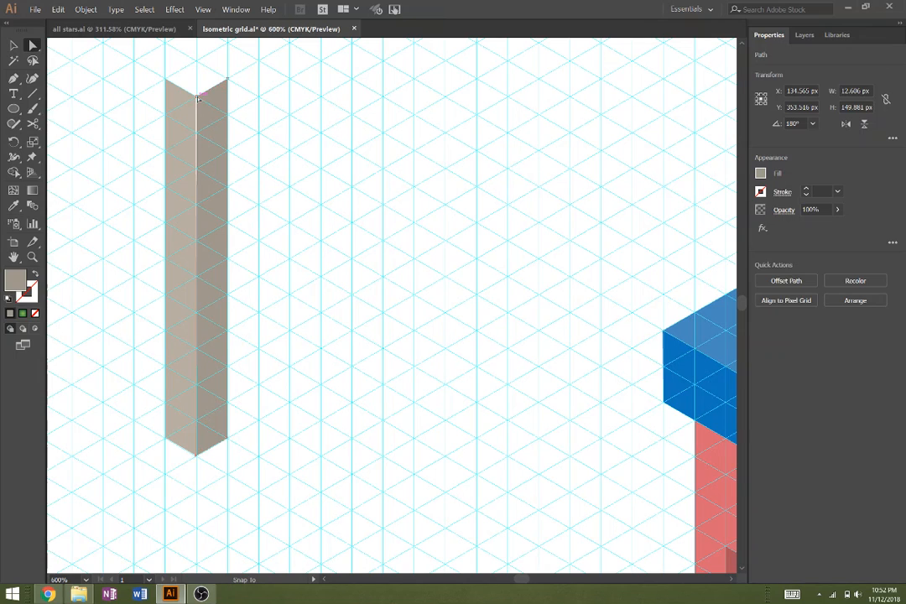
left_click_drag(196, 99, 196, 100)
left_click(276, 192)
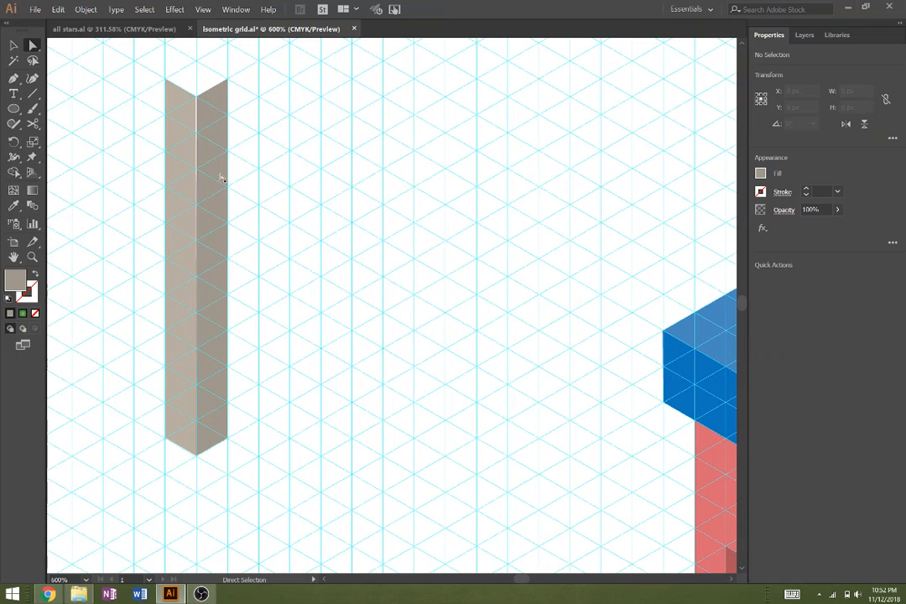
Step: Move the right trunk face's upper inner corner onto the vertical grid line so it meets the left face
scroll(221, 175, "up", 4)
left_click_drag(250, 223, 271, 227)
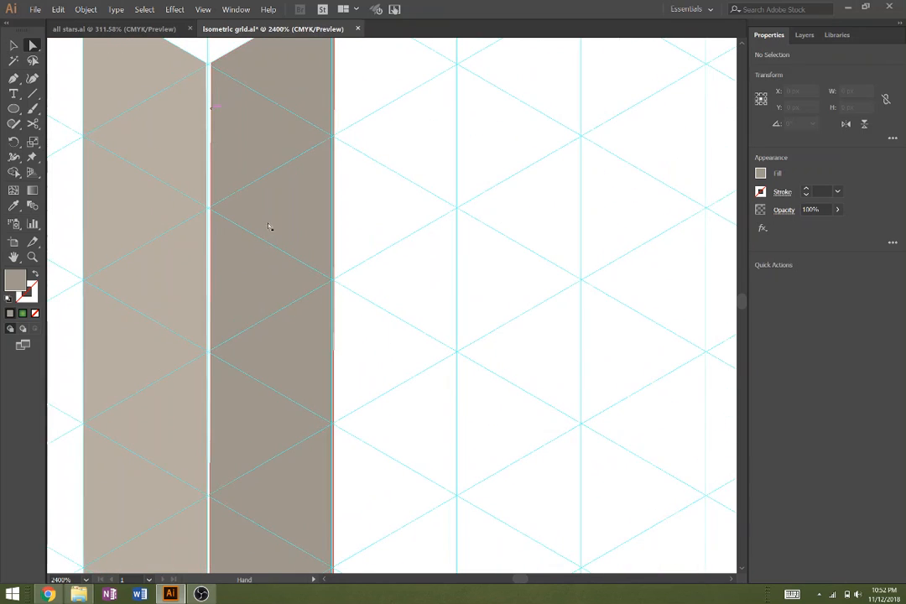
left_click(266, 208)
scroll(266, 207, "up", 3)
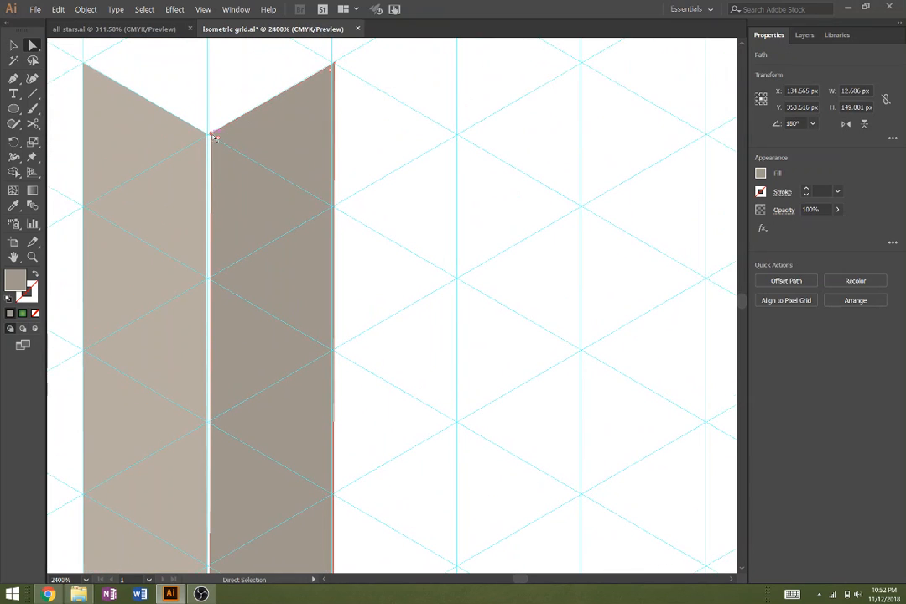
left_click(210, 134)
left_click_drag(213, 136, 207, 134)
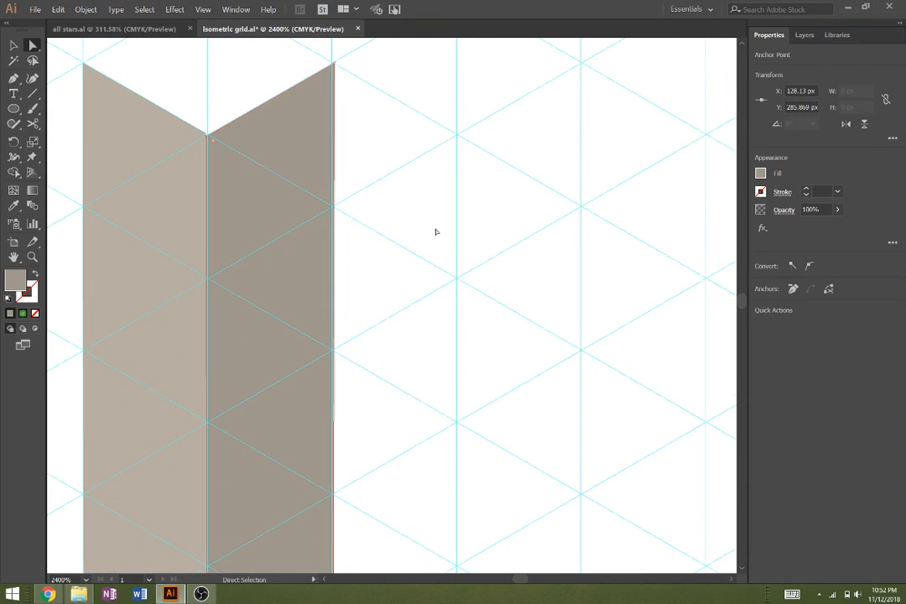
left_click(435, 236)
Step: Scale both trunk faces together to about 14 by 86 px and place them on the soil ellipse at the sidewalk corner
scroll(435, 238, "down", 8, "alt")
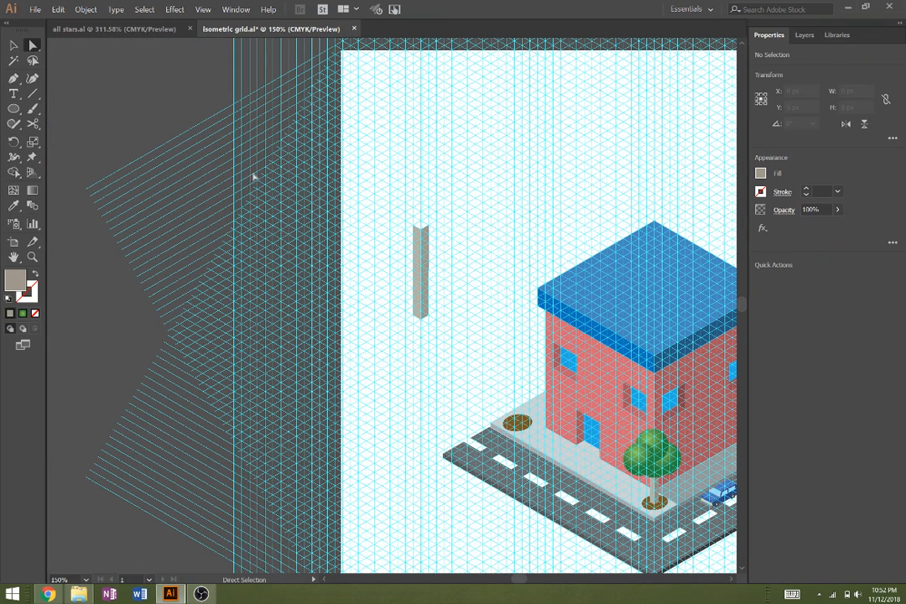
left_click(14, 45)
left_click_drag(451, 267, 453, 270)
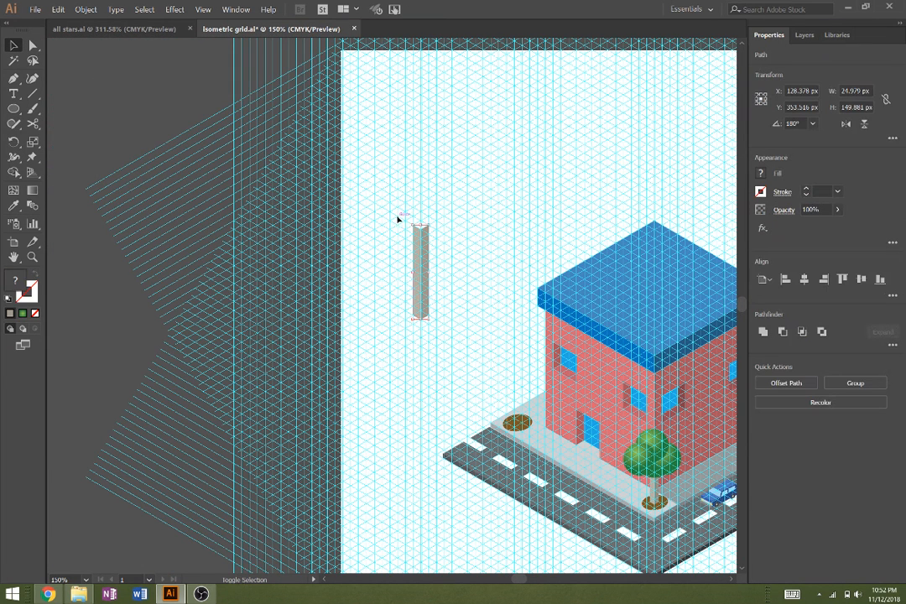
left_click_drag(411, 224, 419, 266)
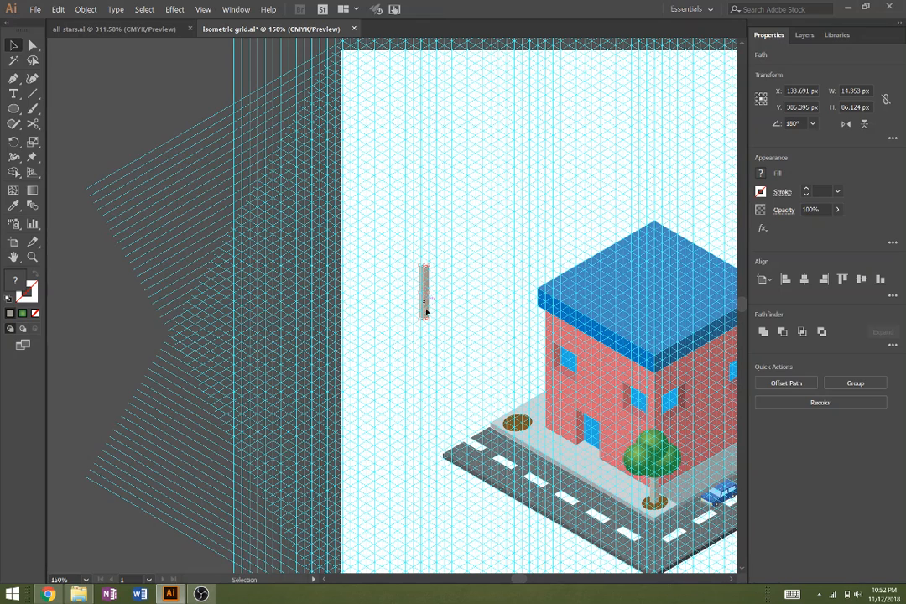
left_click_drag(426, 312, 515, 412)
left_click(453, 346)
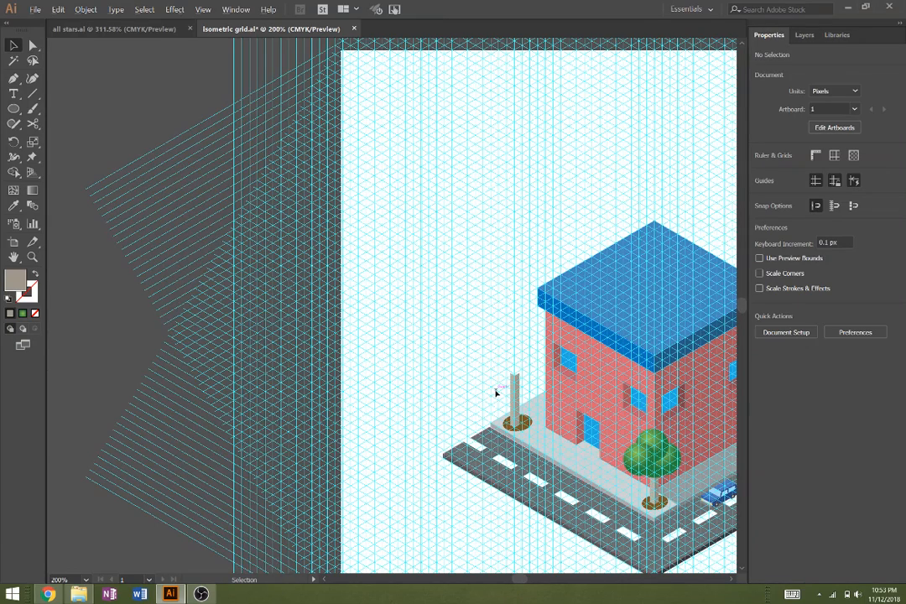
Step: Hide the isometric grid layer, Layer 1
scroll(496, 392, "up", 1)
left_click(804, 34)
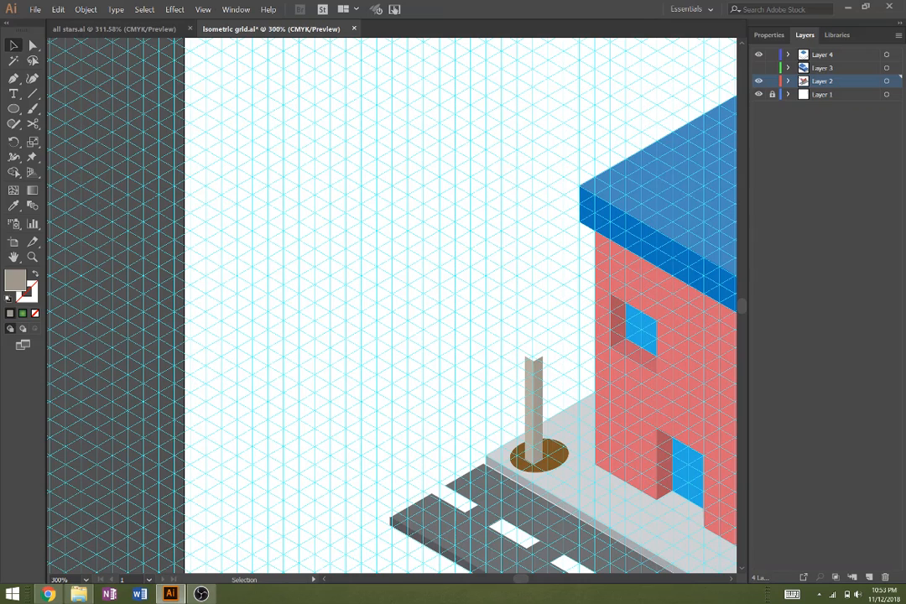
left_click(758, 95)
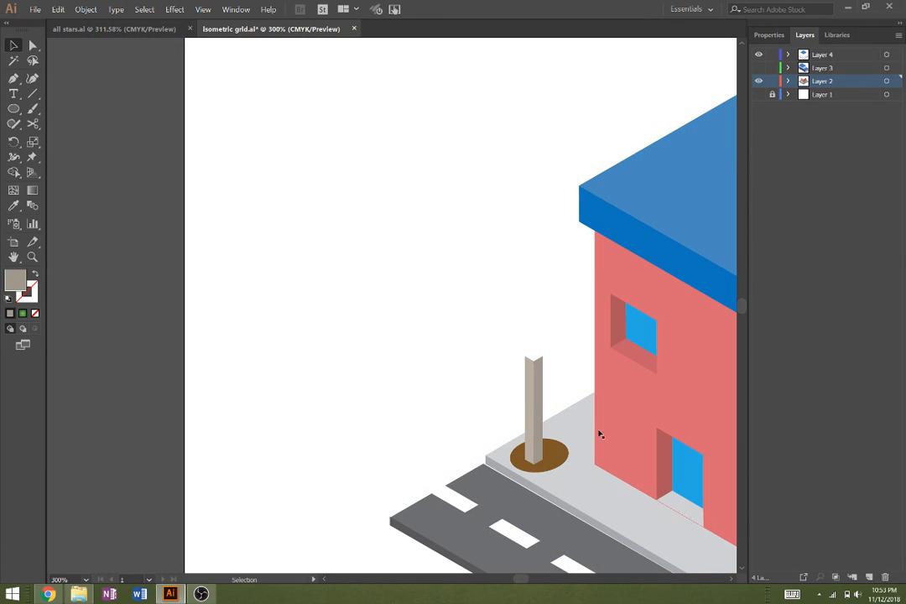
Step: Reposition both trunk faces so the base stands at the centre of the brown soil ellipse
left_click(530, 454)
left_click(528, 454, "shift")
left_click_drag(540, 459, 544, 454)
left_click(492, 386)
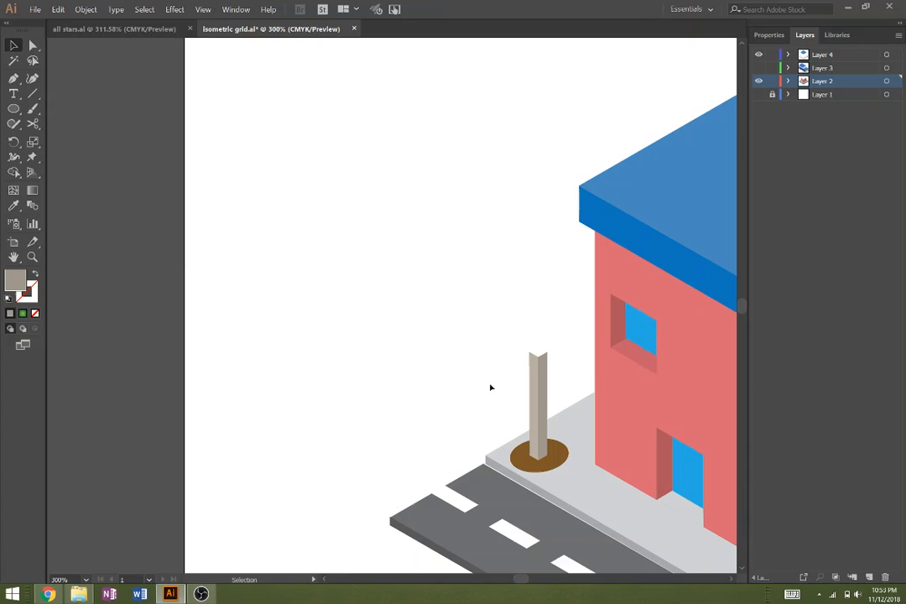
left_click(535, 435, "shift")
left_click_drag(535, 435, 534, 443)
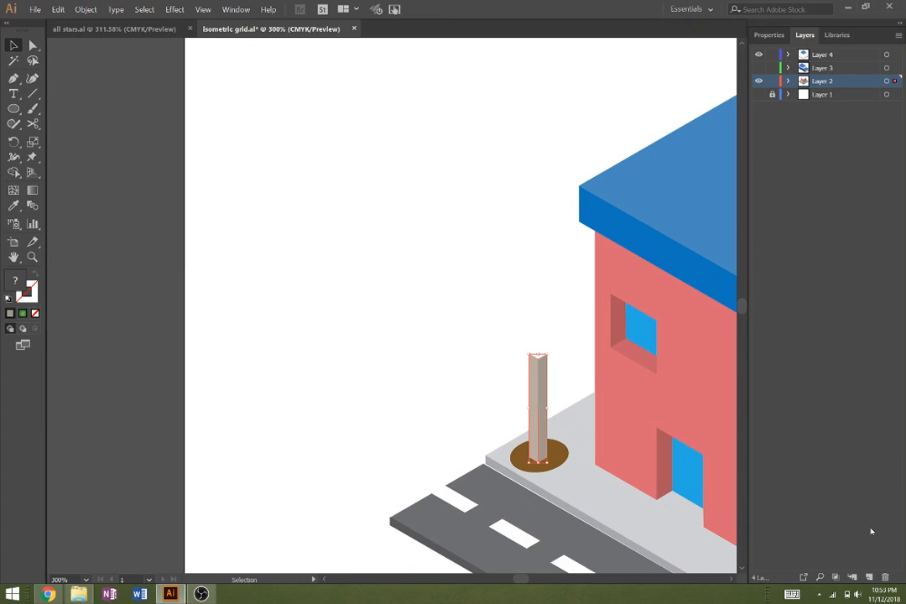
key("Left")
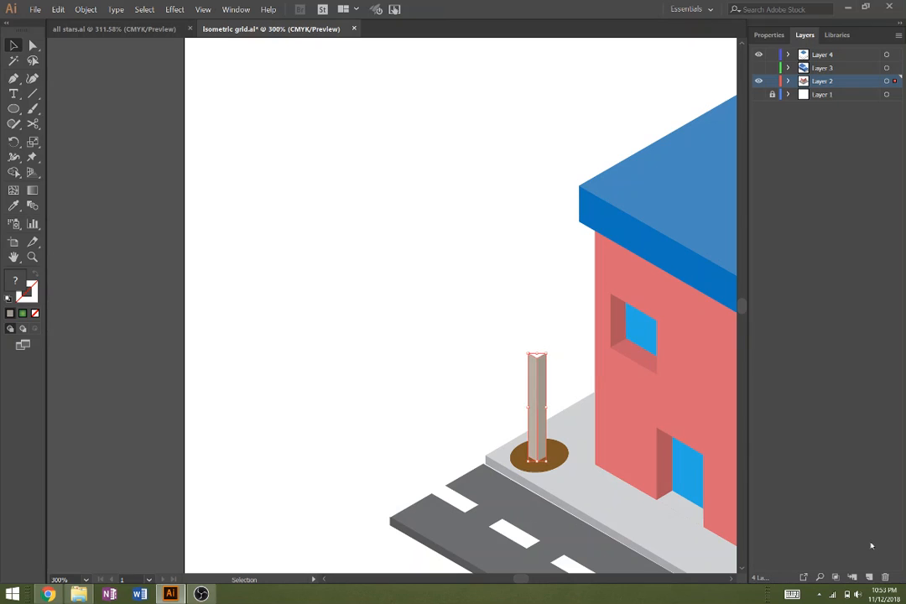
Step: Draw a circle about 55.5 px wide in the empty area beyond the building and fill it with the White, Black gradient
left_click(13, 110)
left_click_drag(246, 148, 317, 218)
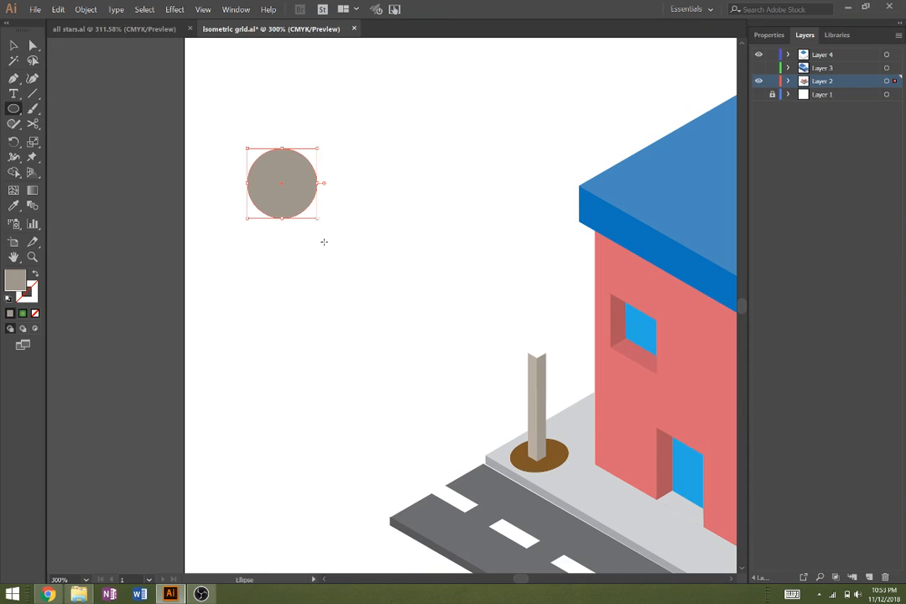
left_click(768, 37)
left_click(761, 173)
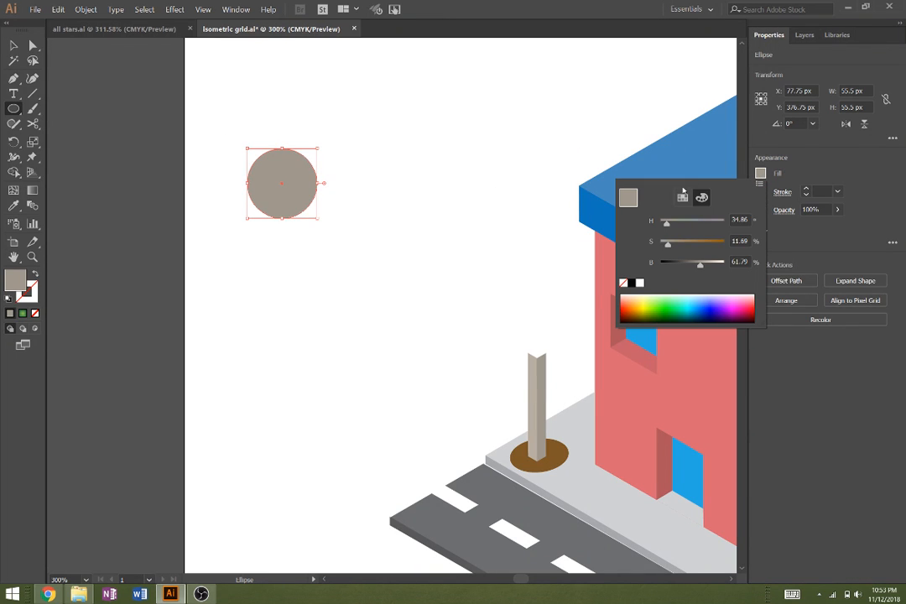
left_click(682, 197)
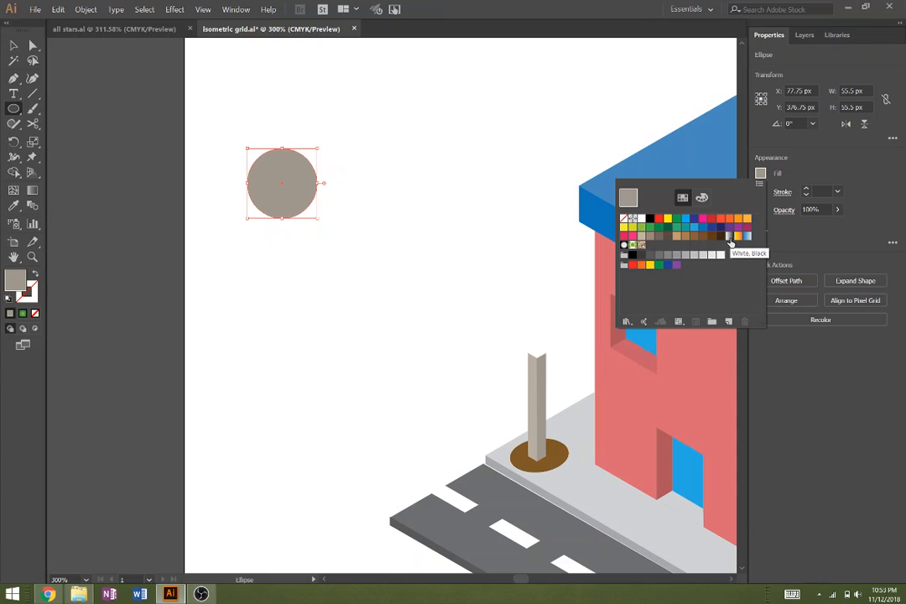
left_click(729, 236)
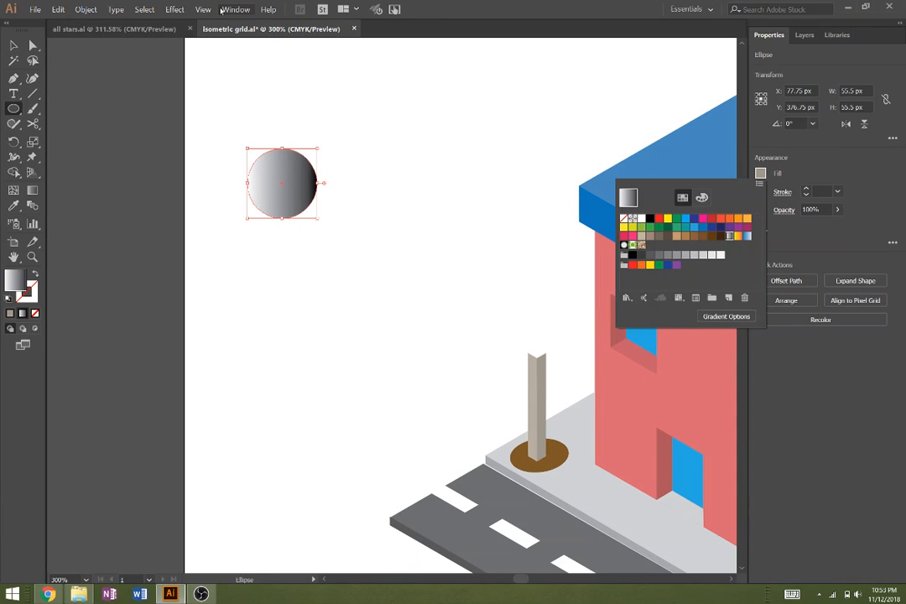
Step: Set the circle gradient's starting colour to bright green with C 65.49, M 0, Y 100, K 0
left_click(220, 10)
left_click(236, 10)
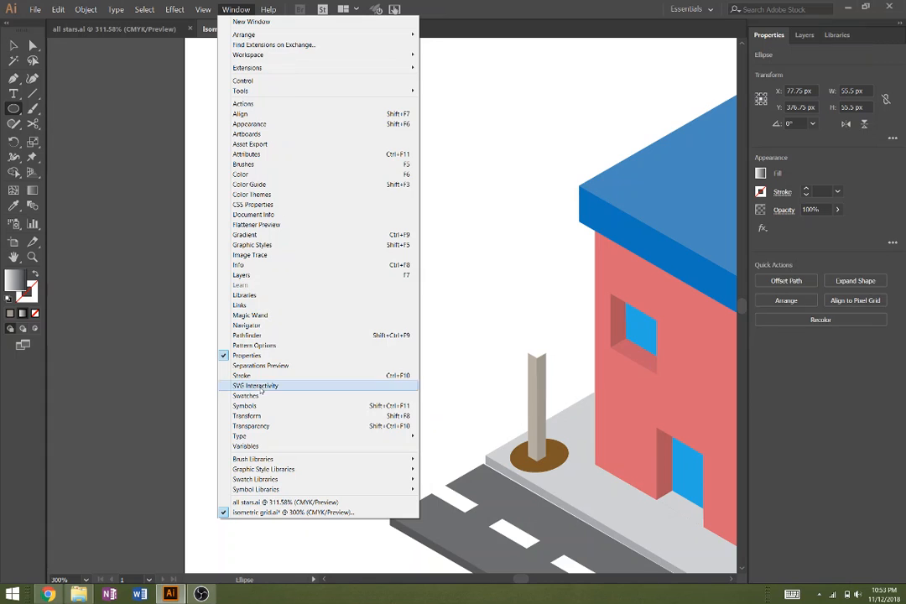
left_click(279, 236)
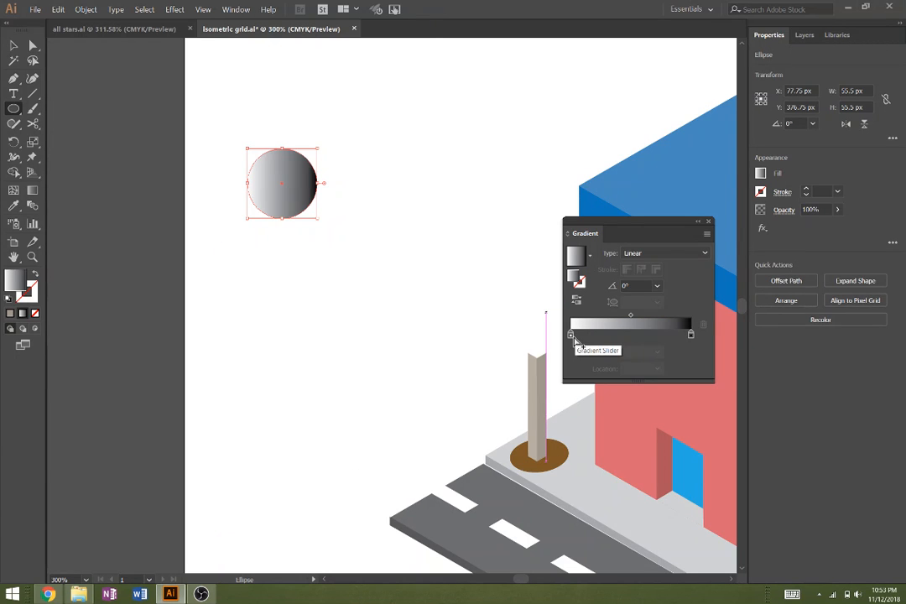
double_click(570, 334)
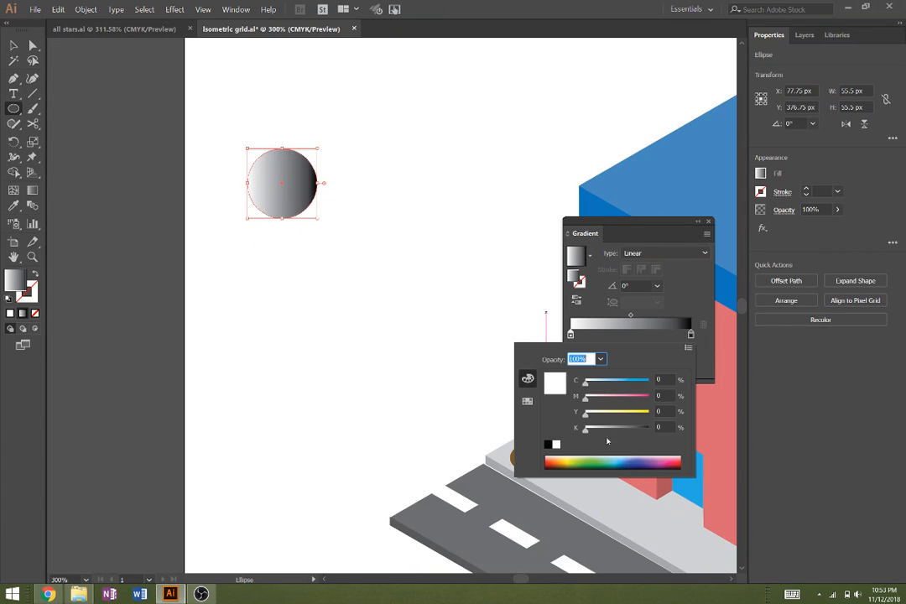
left_click(591, 459)
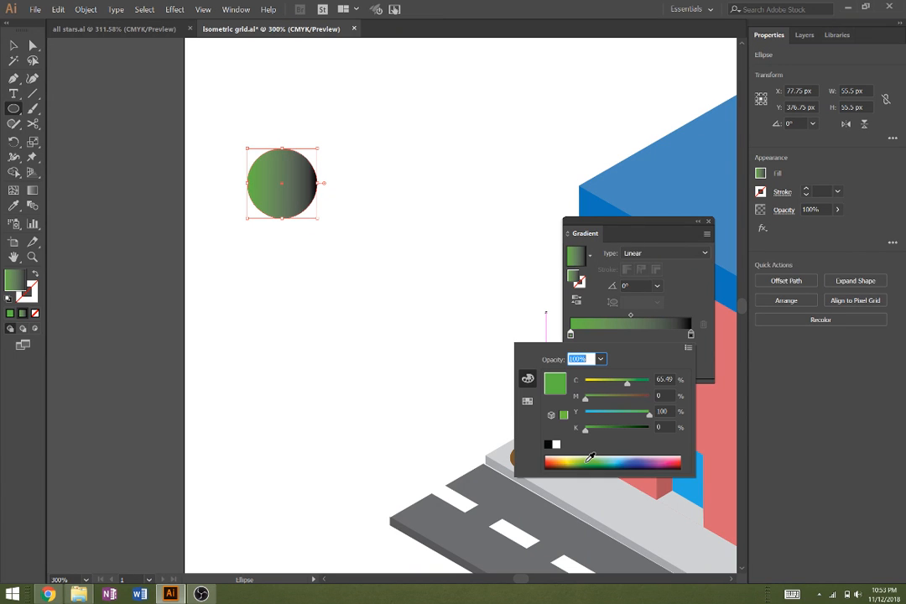
left_click(646, 341)
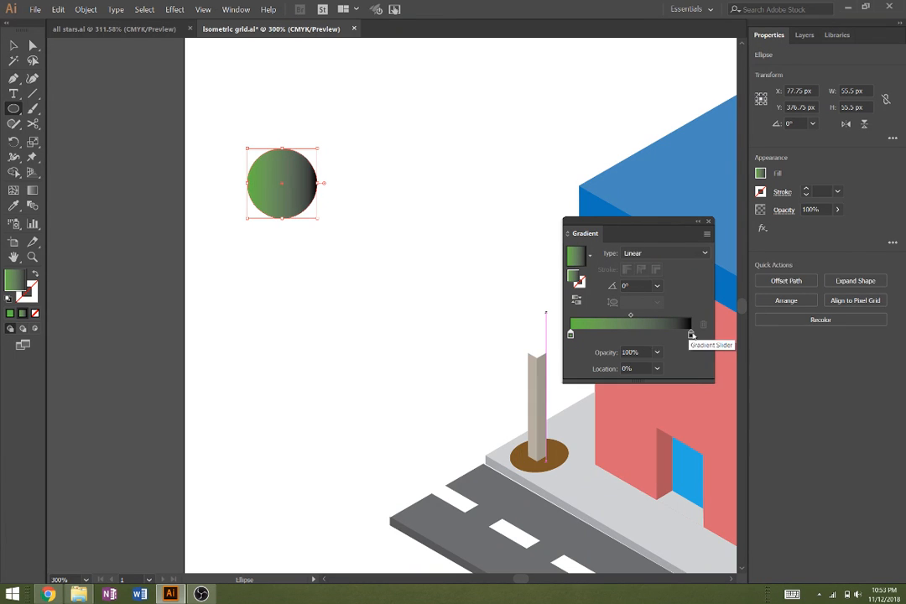
Step: Set the circle gradient's end colour to dark green with C 87.45, M 24.71, Y 100, K 13.33
double_click(691, 335)
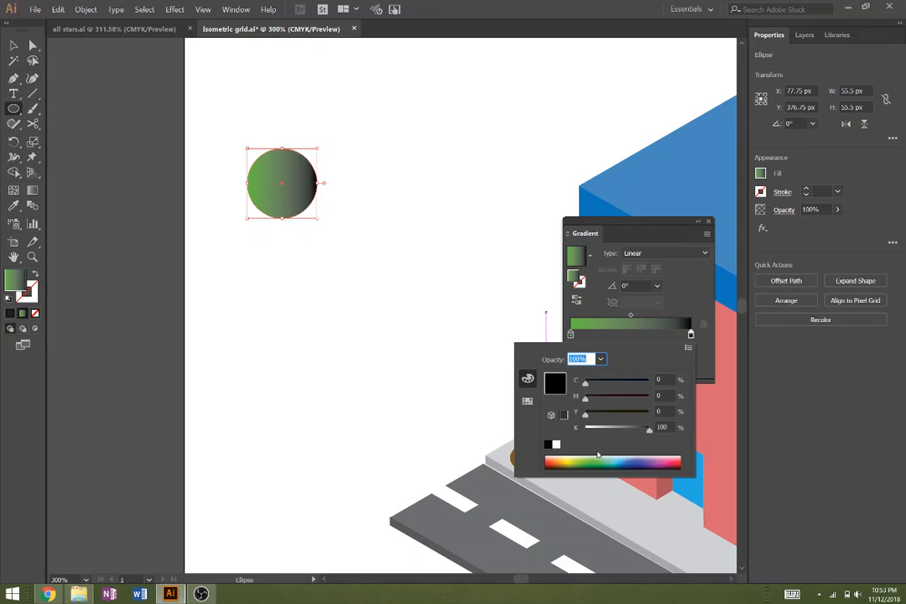
left_click(594, 460)
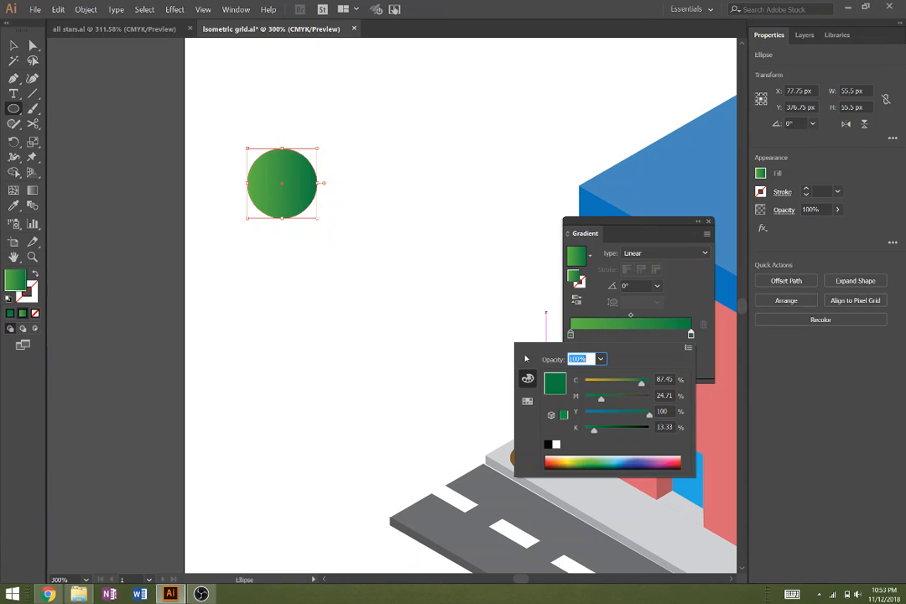
left_click(664, 339)
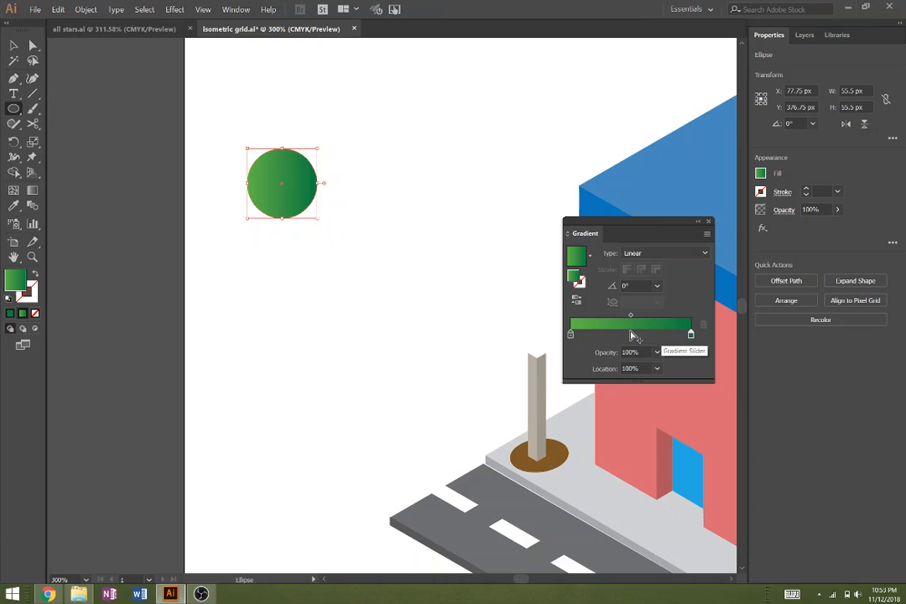
Step: Switch the starting colour stop to HSB and mute it to saturation 44% and brightness 69%
double_click(571, 335)
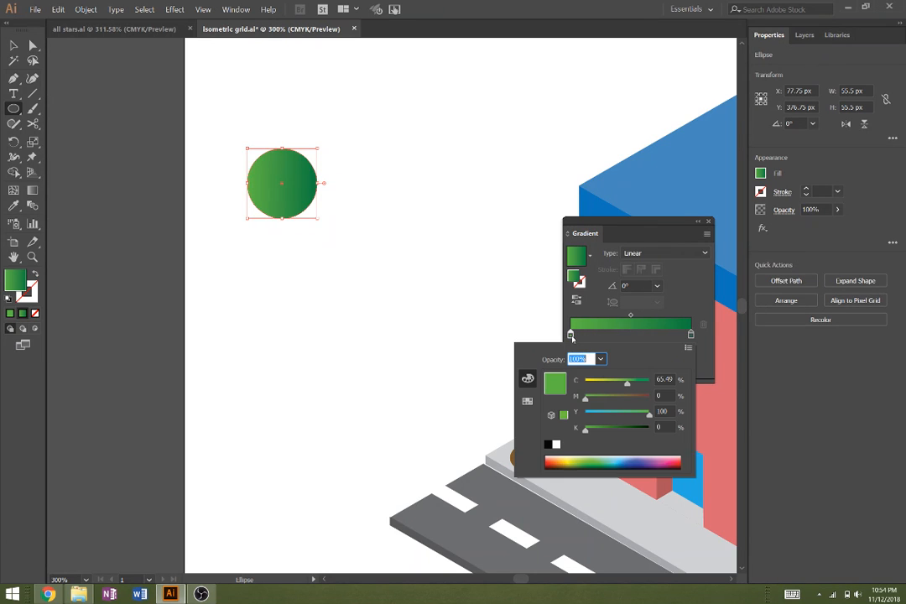
left_click(688, 348)
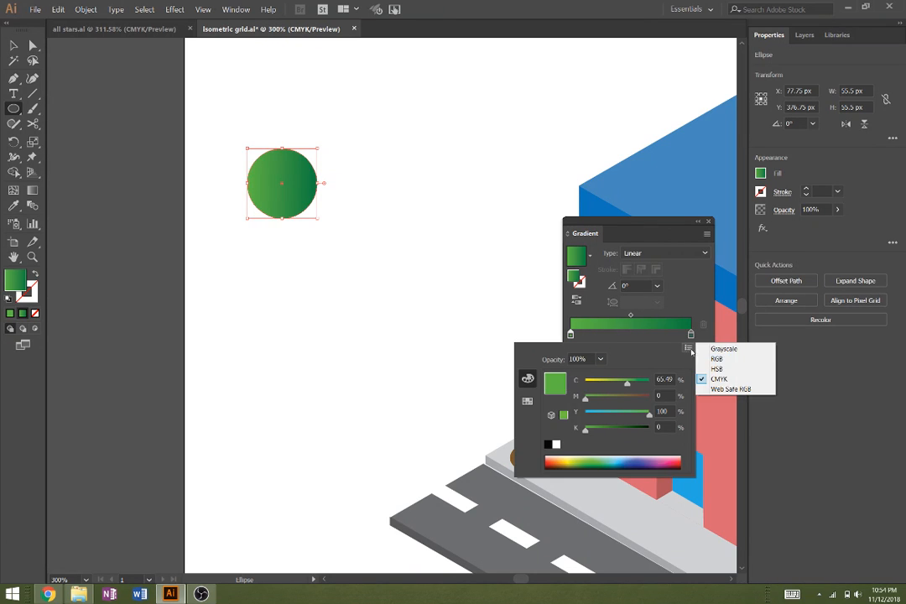
left_click(703, 369)
left_click_drag(621, 405, 629, 426)
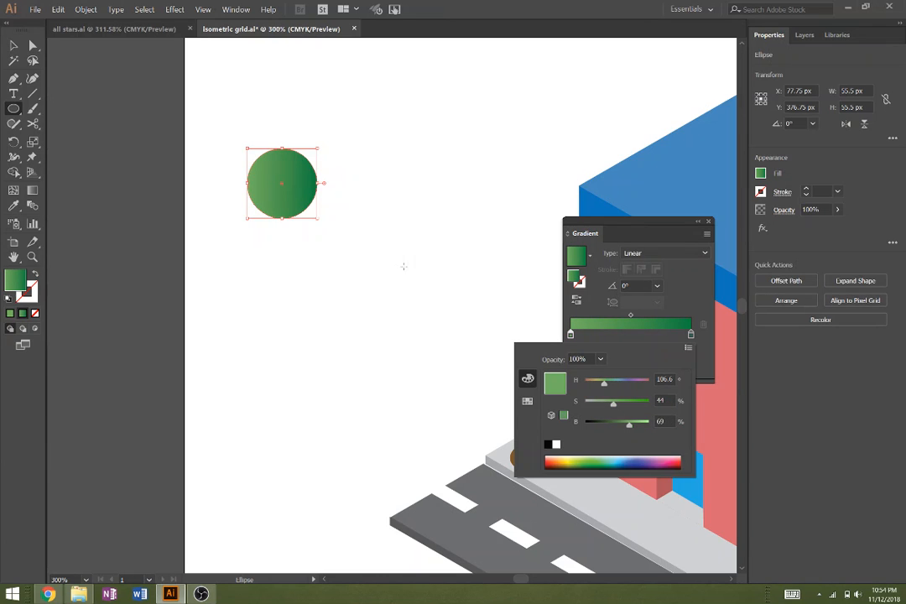
left_click(598, 292)
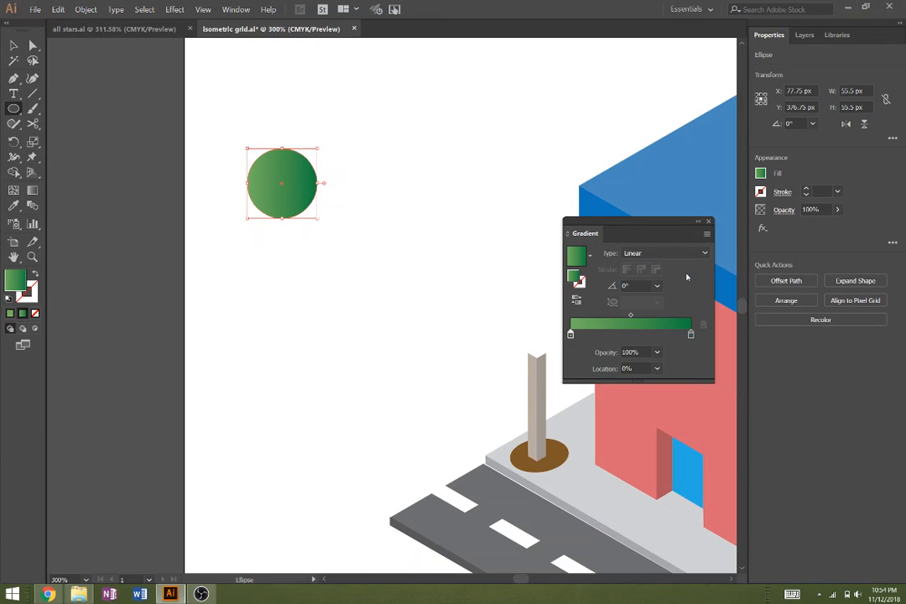
Step: Make the circle's gradient radial and shift its light centre toward the circle's upper left, angling the gradient diagonally
left_click(638, 252)
left_click(642, 279)
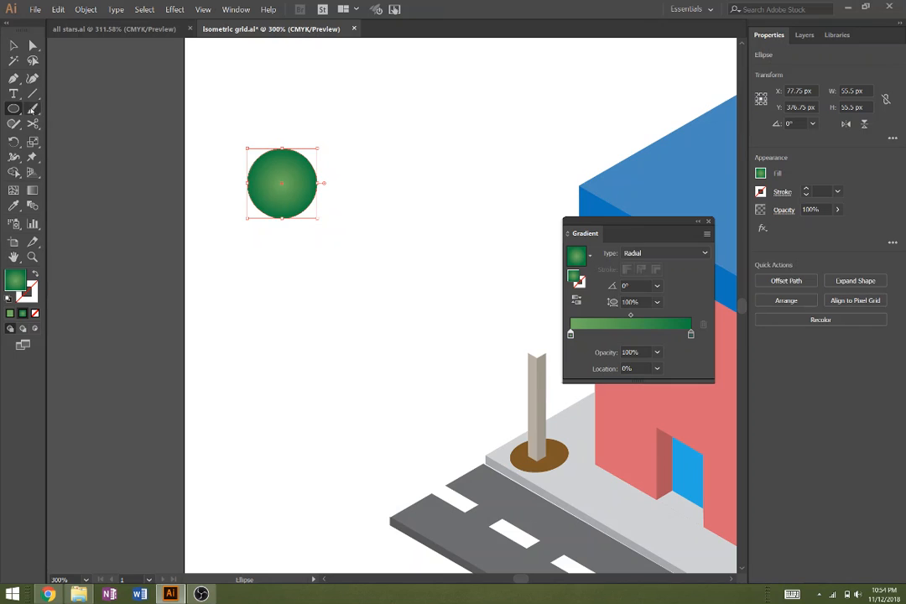
left_click(32, 191)
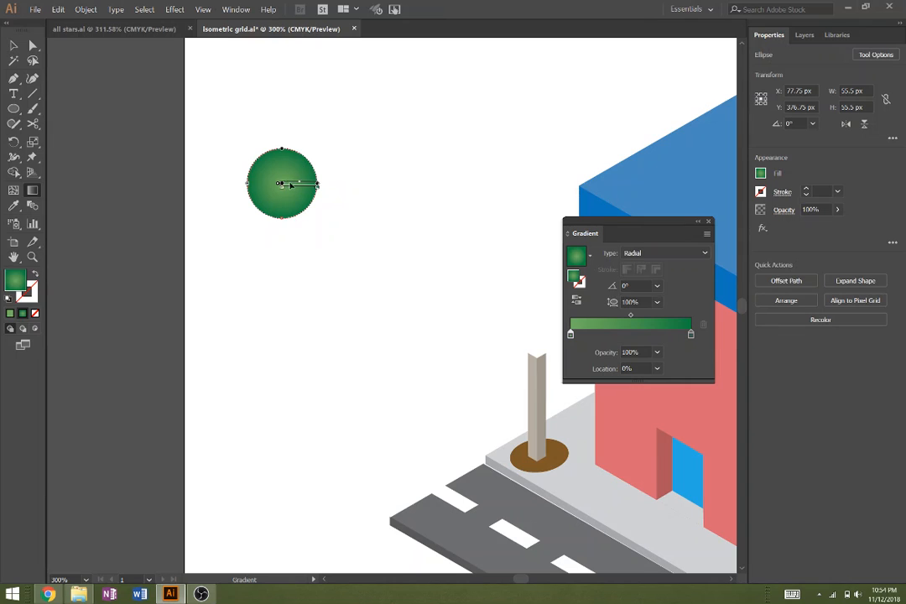
mouse_move(293, 186)
left_mouse_down()
mouse_move(235, 119)
mouse_move(389, 133)
mouse_move(407, 156)
mouse_move(506, 151)
mouse_move(478, 186)
mouse_move(350, 203)
mouse_move(303, 192)
mouse_move(281, 169)
left_mouse_up()
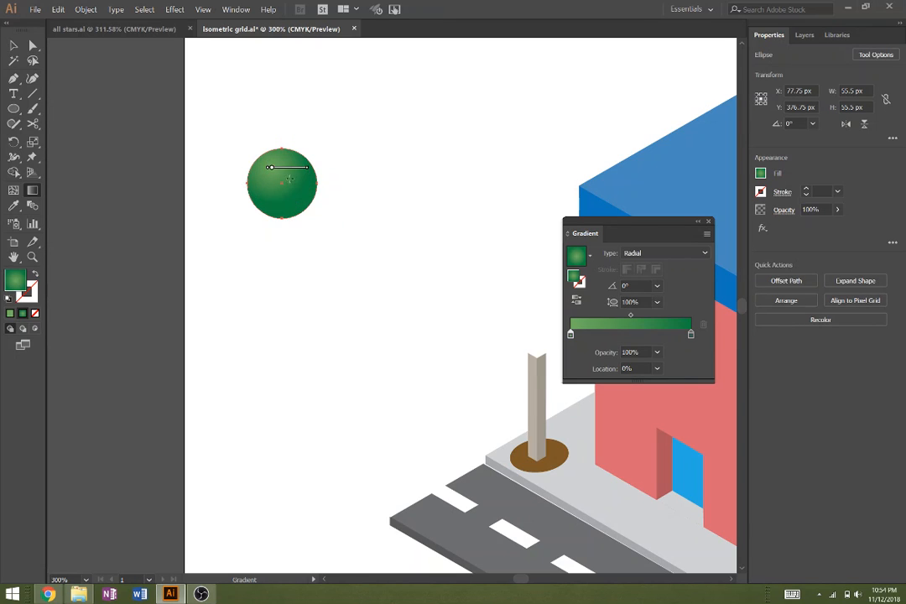
left_click_drag(284, 171, 281, 171)
left_click(355, 216)
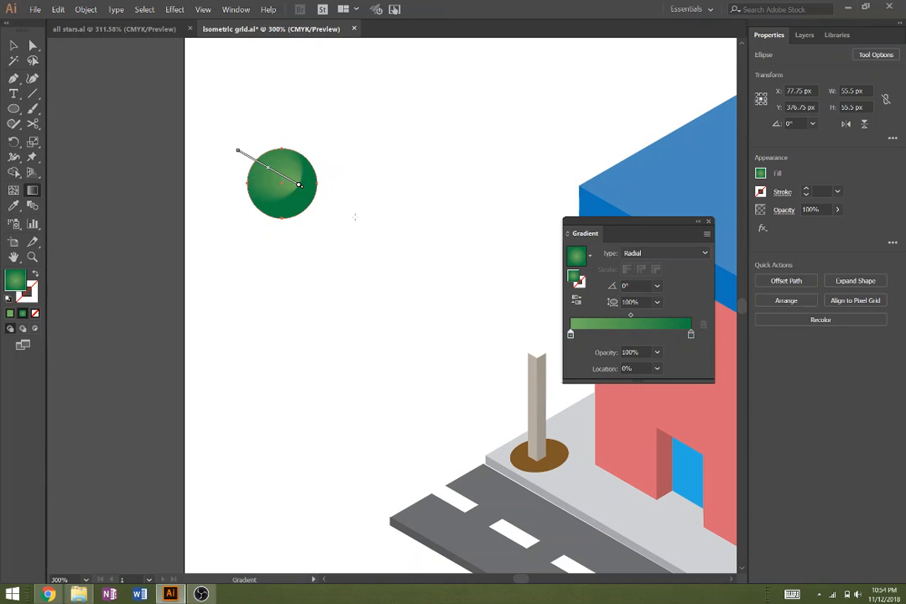
Step: Undo the unwanted gradient redraws on the green circle, going back to its horizontal radial gradient
key("ctrl+z")
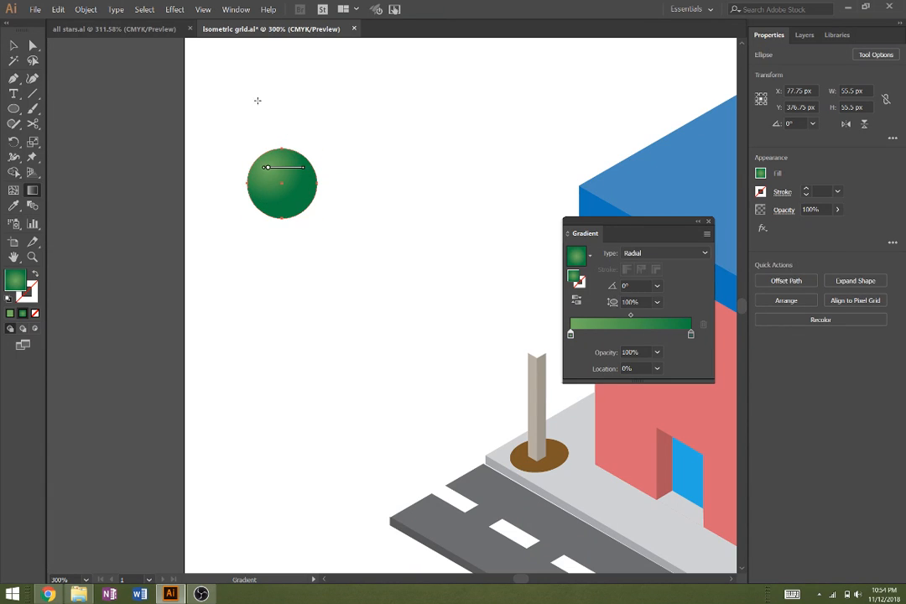
left_click(350, 194)
left_click_drag(383, 270, 358, 270)
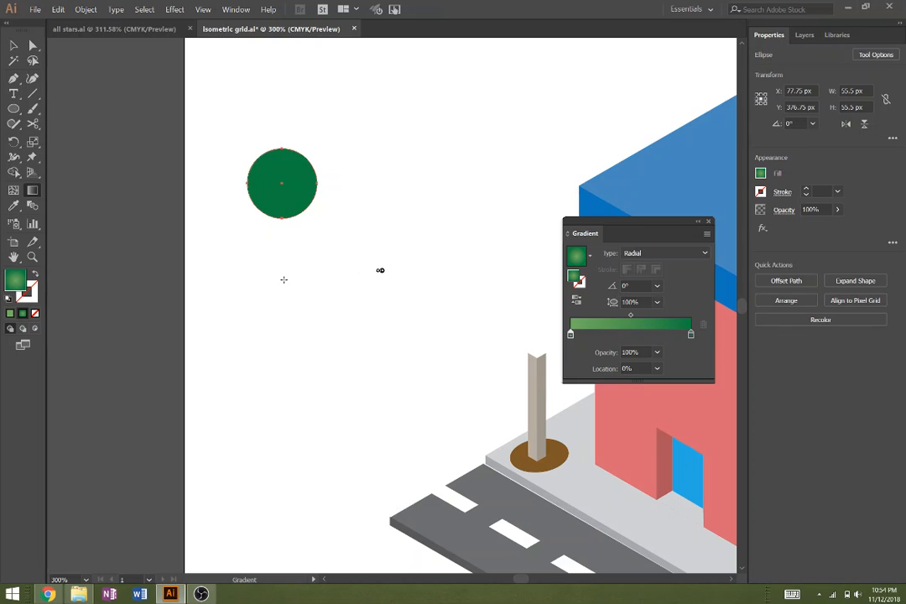
key("v")
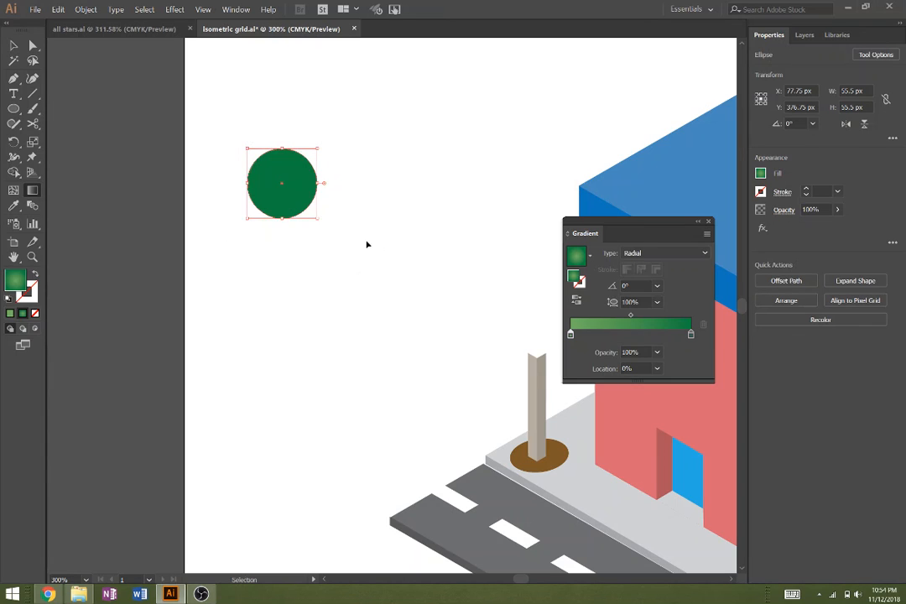
key("ctrl+z")
key("g")
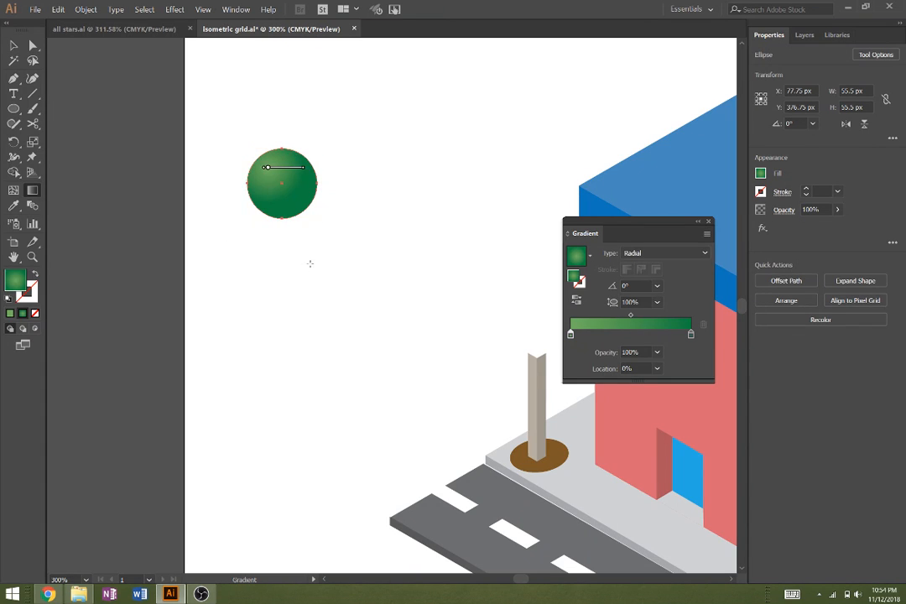
Step: Rotate the circle's radial gradient to about -30° and close the gradient settings
left_click(307, 172)
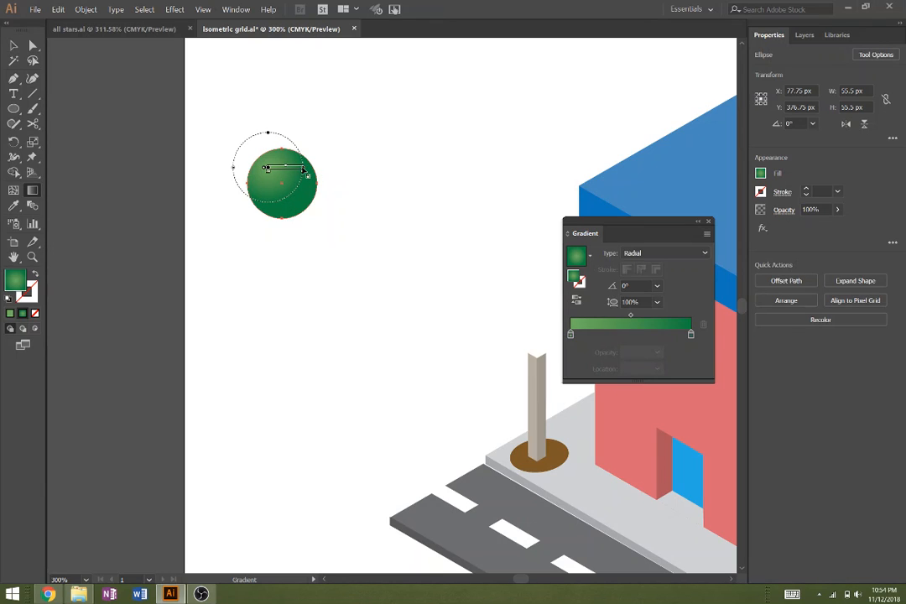
mouse_move(308, 171)
left_mouse_down()
mouse_move(327, 171)
mouse_move(309, 171)
left_mouse_up()
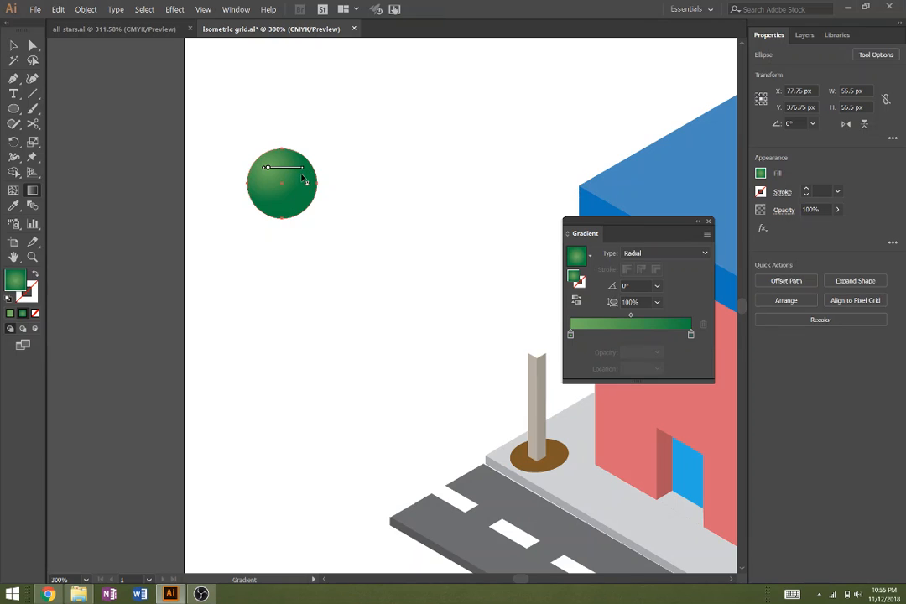
mouse_move(287, 135)
left_click_drag(267, 127, 286, 132)
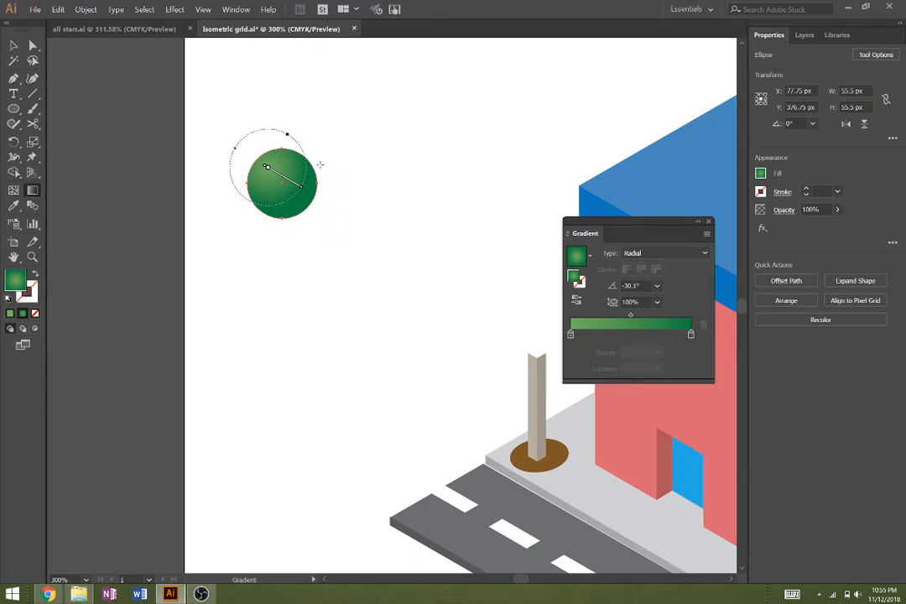
left_click(707, 223)
key("v")
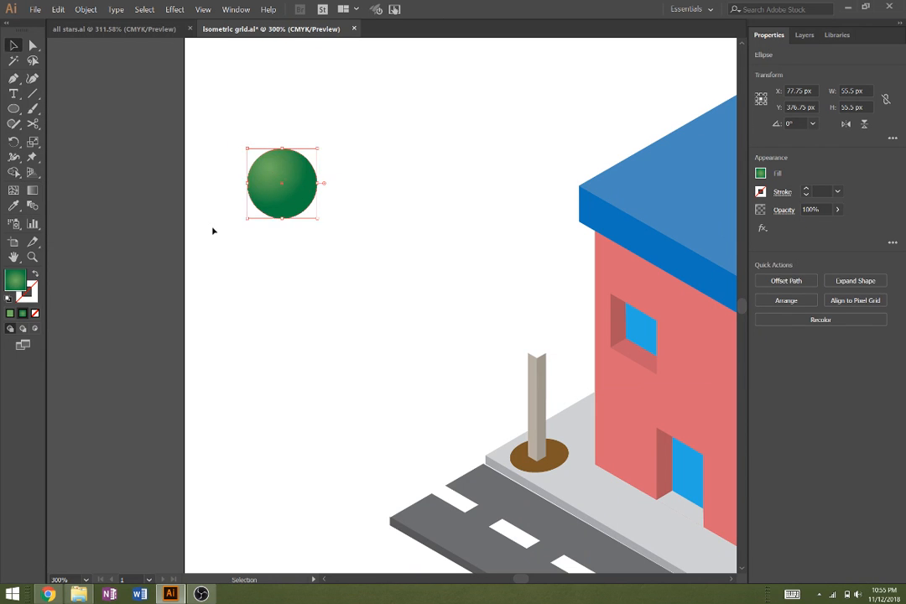
Step: Duplicate the green circle into an overlapping three-circle foliage cluster, discarding a fourth copy and nudging the front circle up toward the others
left_click(213, 232)
left_click(302, 209)
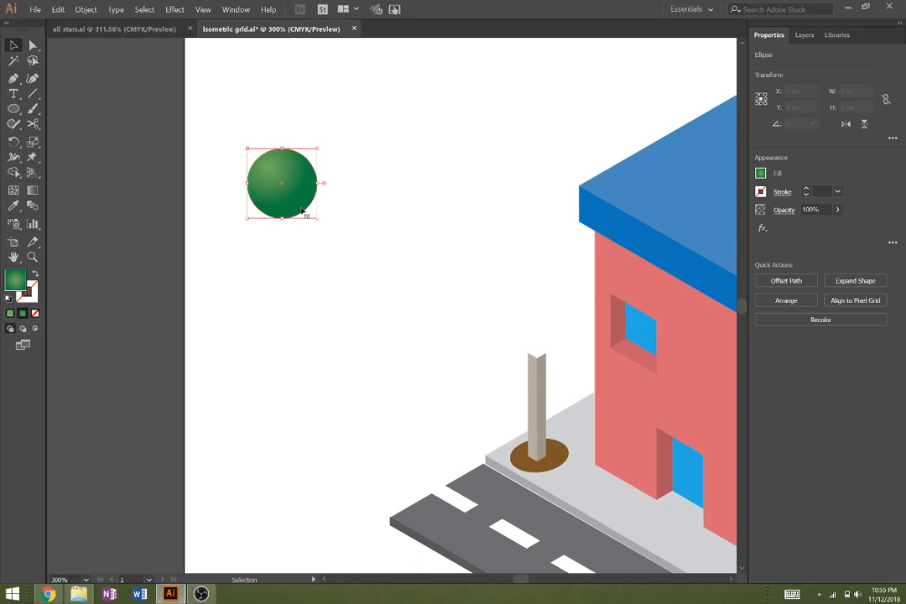
left_click_drag(298, 202, 173, 99)
left_click(387, 292)
left_click(321, 267)
left_click(328, 220)
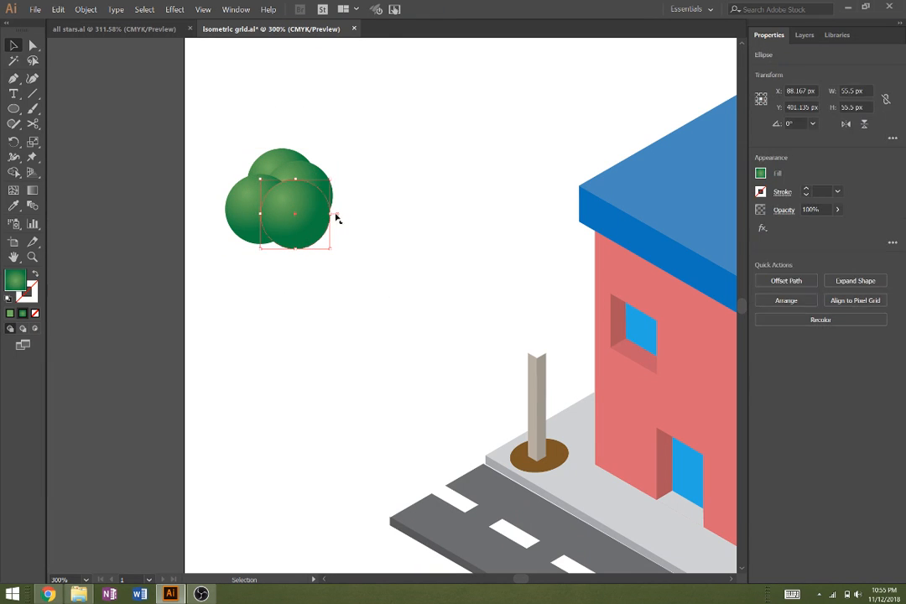
key("Delete")
left_click_drag(269, 231, 273, 225)
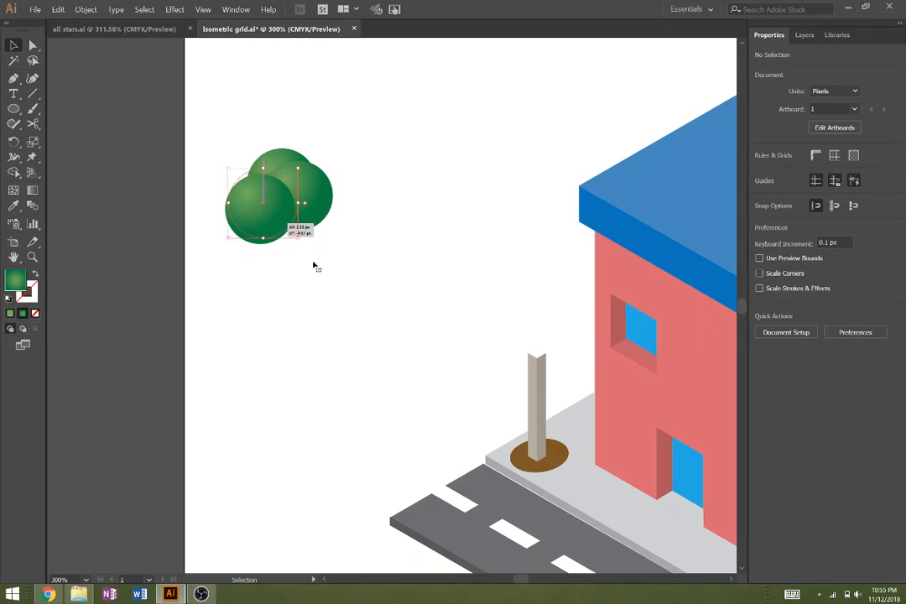
Step: Move the three-circle foliage cluster onto the left corner tree's trunk and raise its top circle slightly
left_click_drag(358, 297, 226, 120)
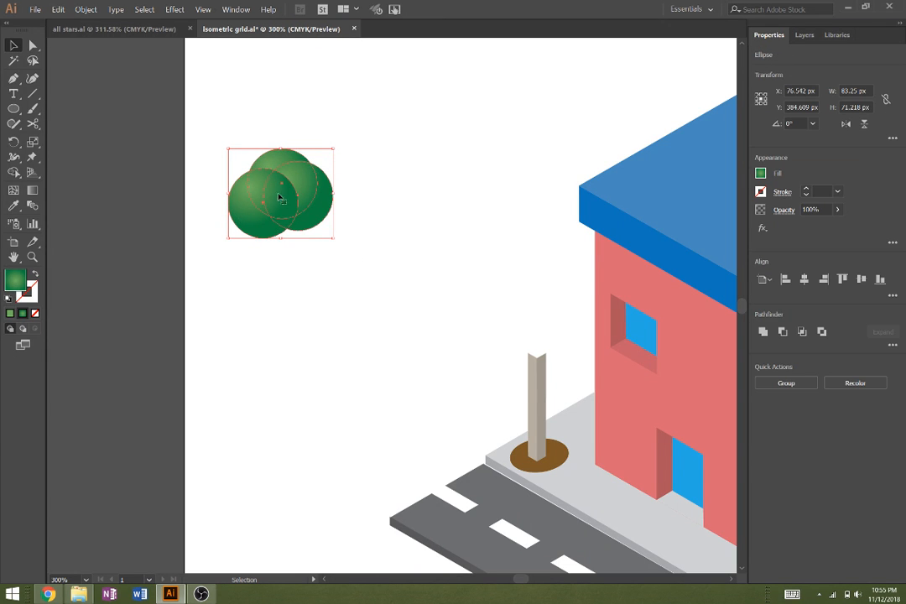
left_click_drag(292, 212, 536, 346)
left_click(460, 277)
left_click_drag(533, 302, 534, 286)
left_click(432, 299)
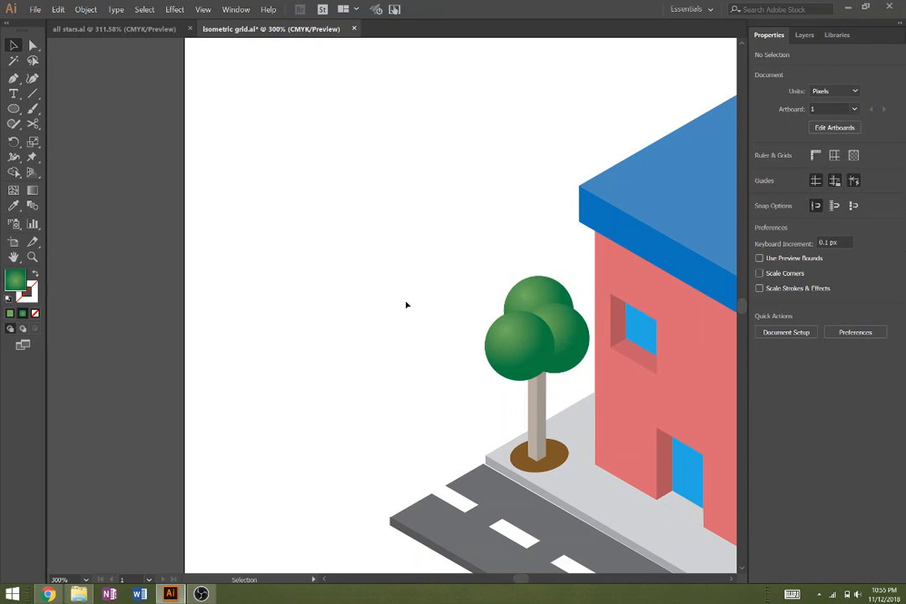
Step: Duplicate the foliage circle of the sidewalk's right corner tree to form an overlapping three-circle cluster
scroll(409, 315, "down", 1)
scroll(411, 319, "down", 2)
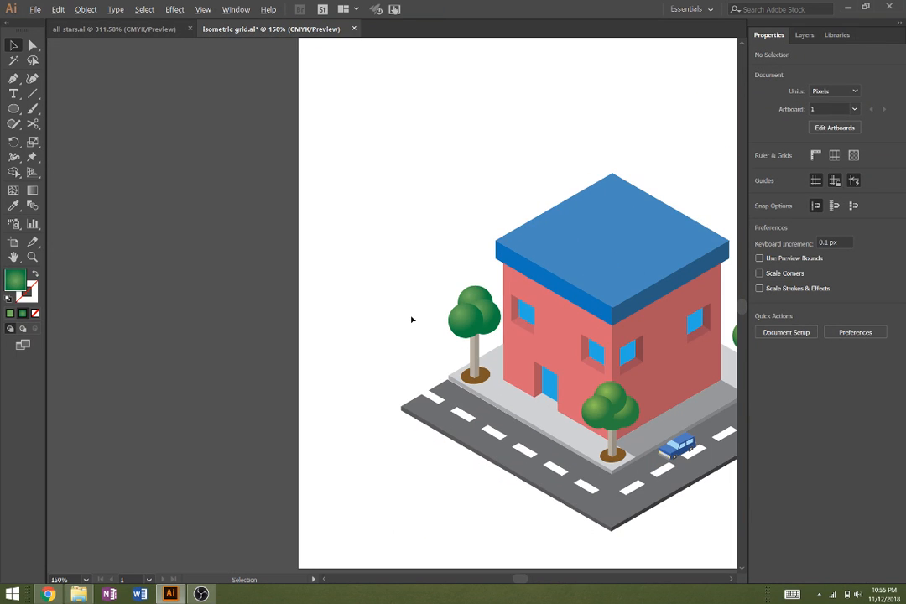
left_click_drag(475, 371, 307, 336)
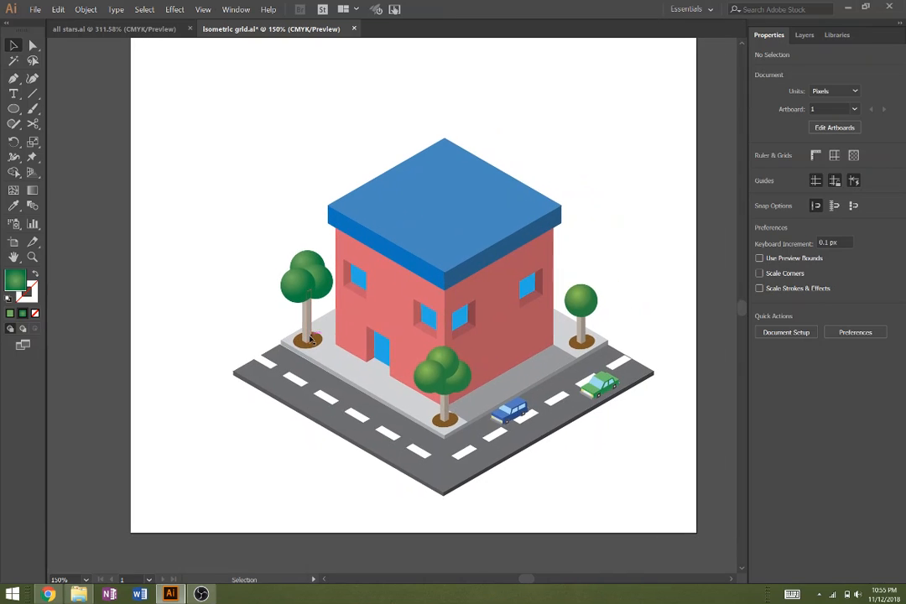
left_click(577, 309)
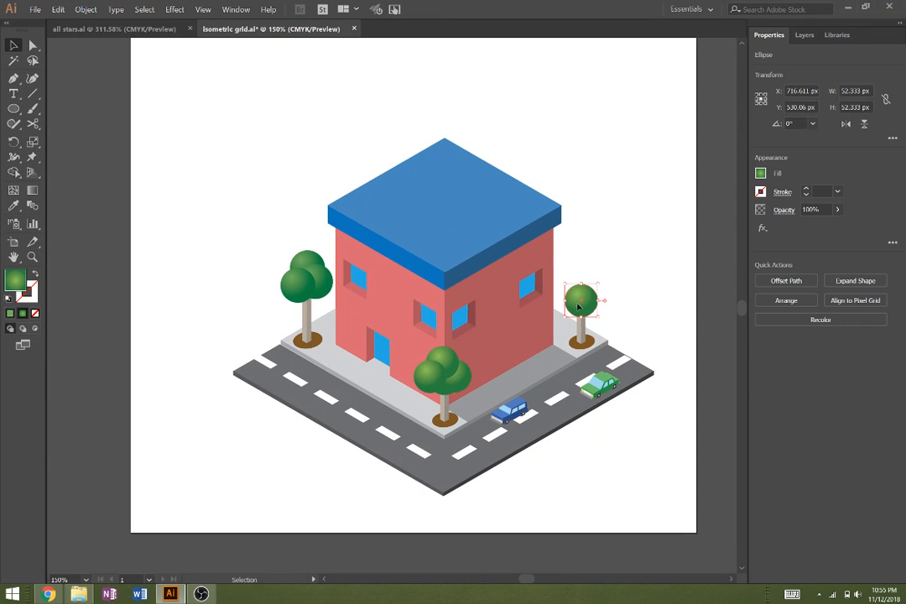
mouse_move(577, 309)
left_mouse_down()
mouse_move(589, 320)
mouse_move(565, 321)
left_mouse_up()
left_click(627, 329)
left_click(664, 299)
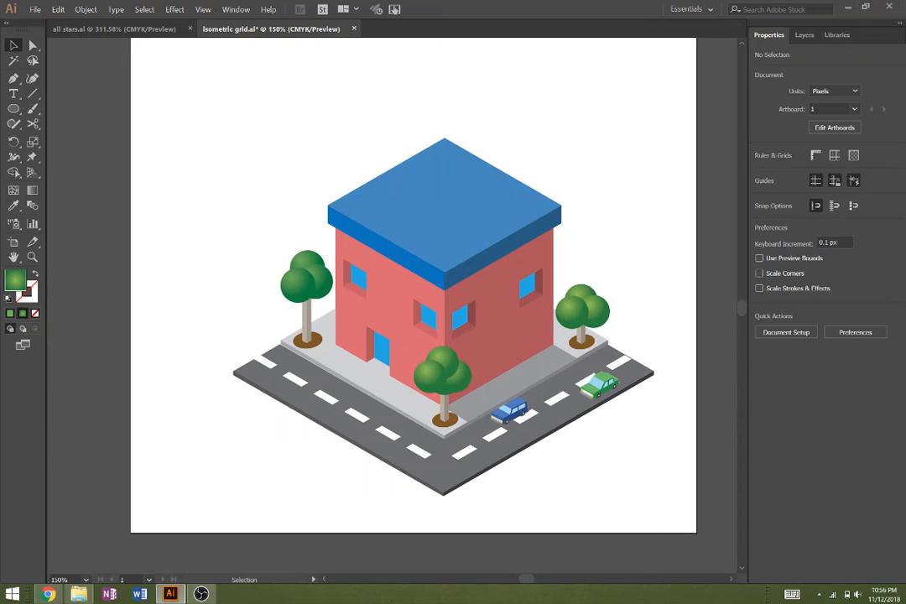
Step: Adjust the lower outer corner point of the left curb face to close the thin white gap along the road
scroll(415, 484, "up", 2)
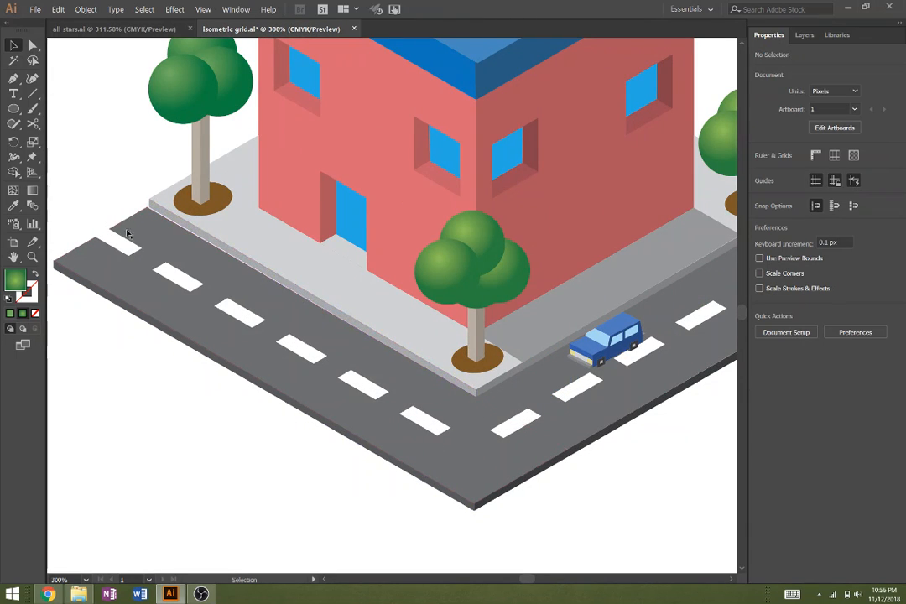
scroll(235, 245, "up", 2)
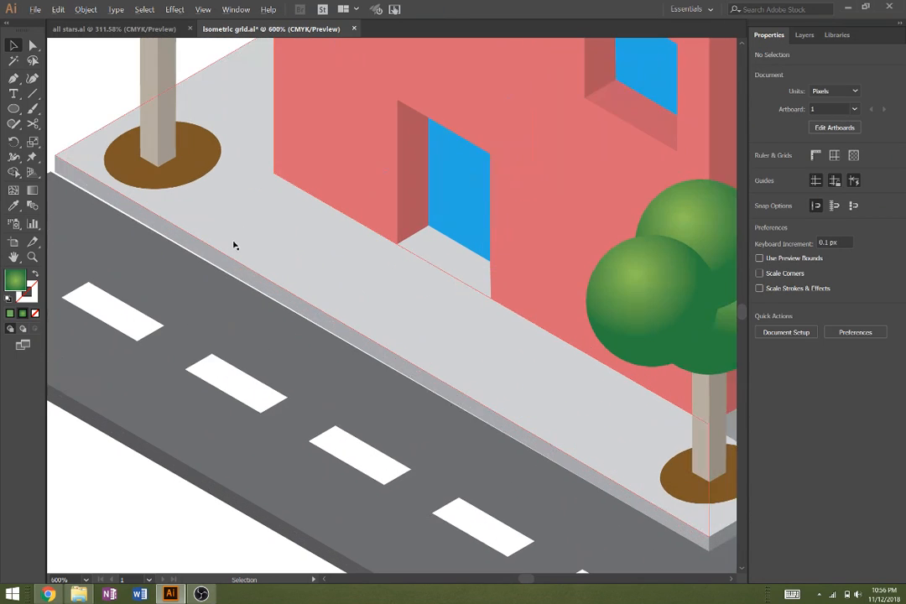
left_click_drag(180, 222, 340, 282)
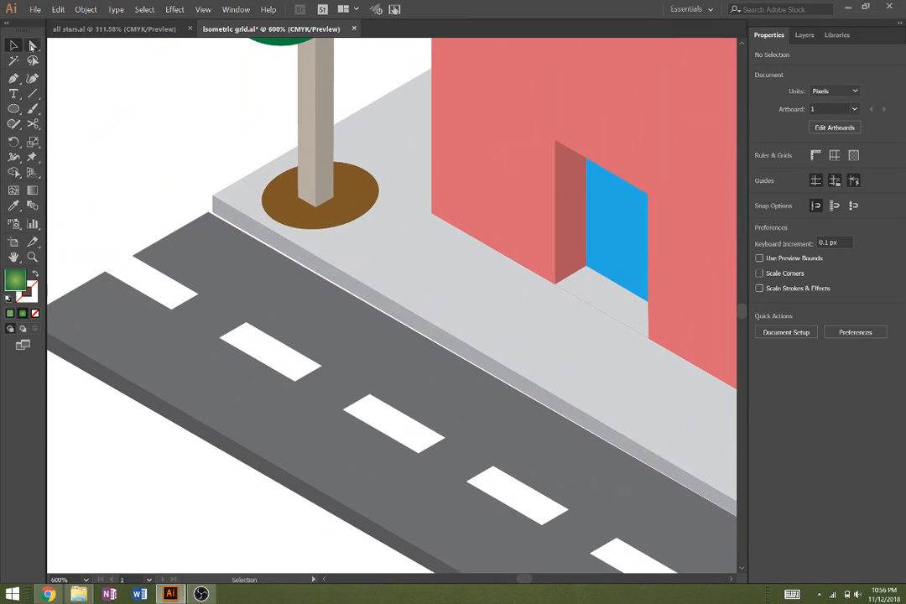
left_click(31, 46)
left_click(259, 230)
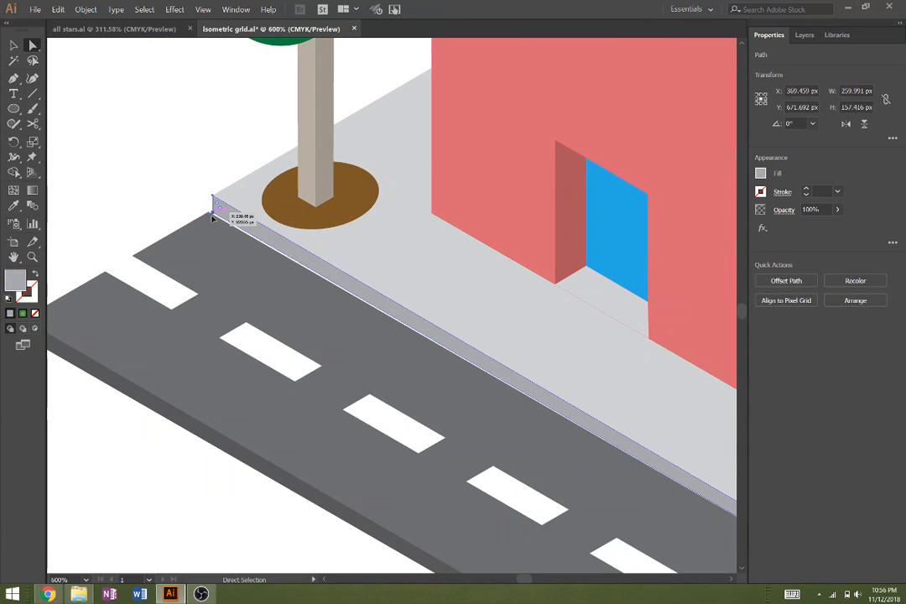
left_click_drag(212, 213, 213, 216)
key("ctrl+z")
left_click(176, 173)
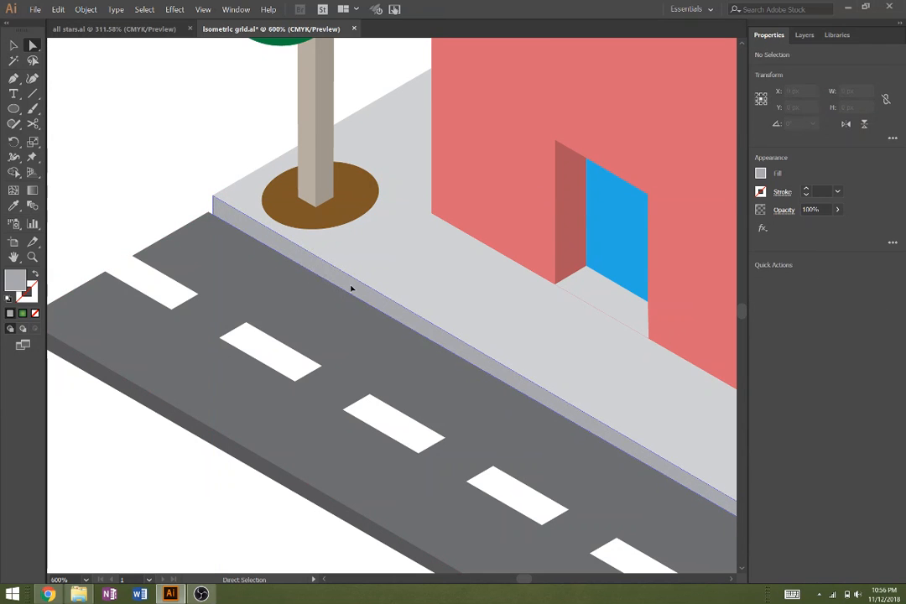
left_click_drag(344, 280, 289, 192)
key("ctrl+z")
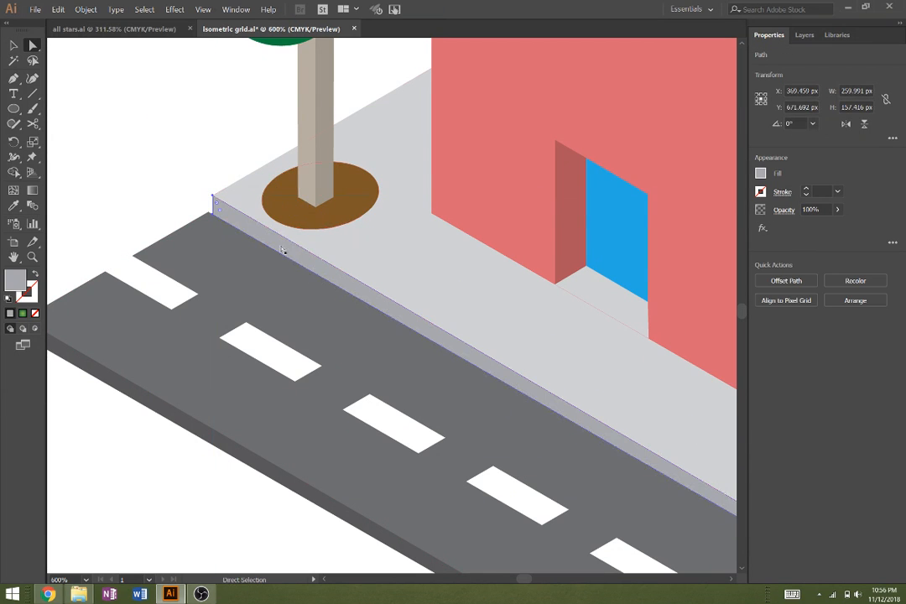
left_click_drag(306, 298, 207, 127)
scroll(275, 190, "down", 2)
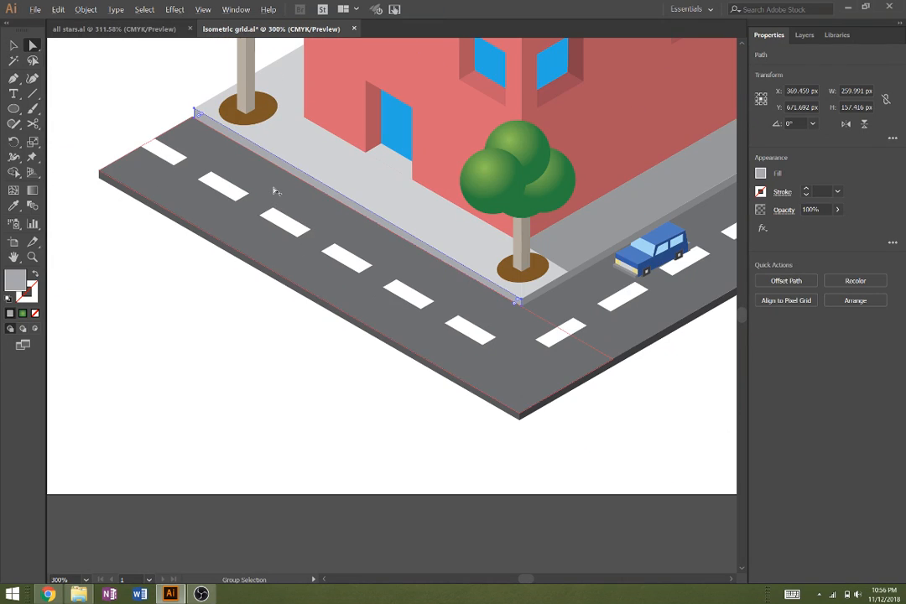
scroll(403, 216, "down", 1)
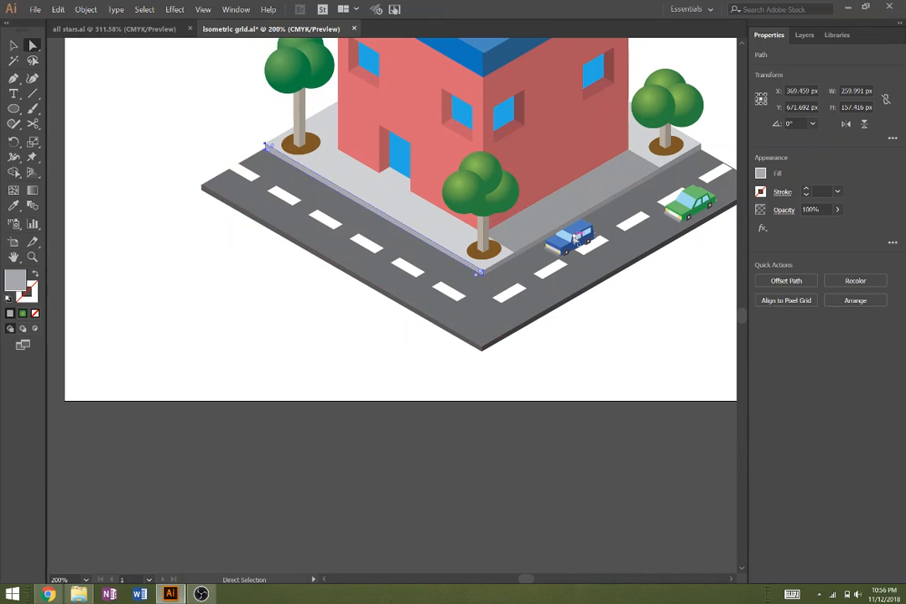
Step: Select the whole blue car group and move it up off the lane dashes onto the sidewalk edge
left_click(573, 238)
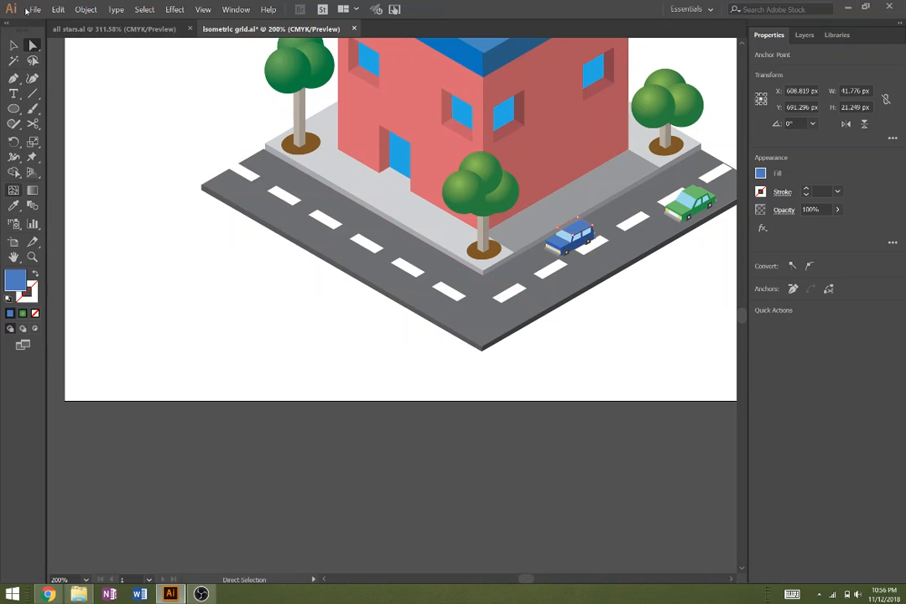
left_click(13, 47)
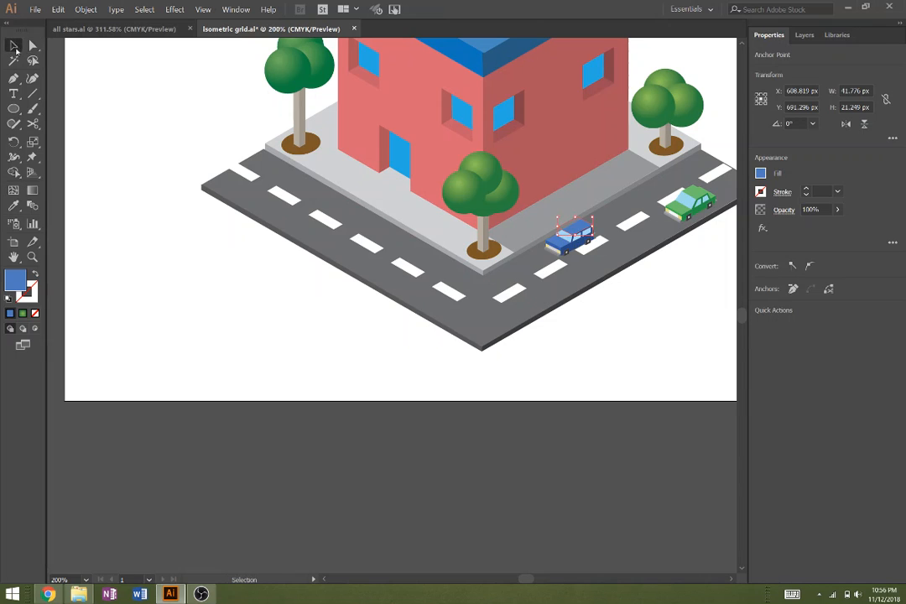
left_click(586, 248)
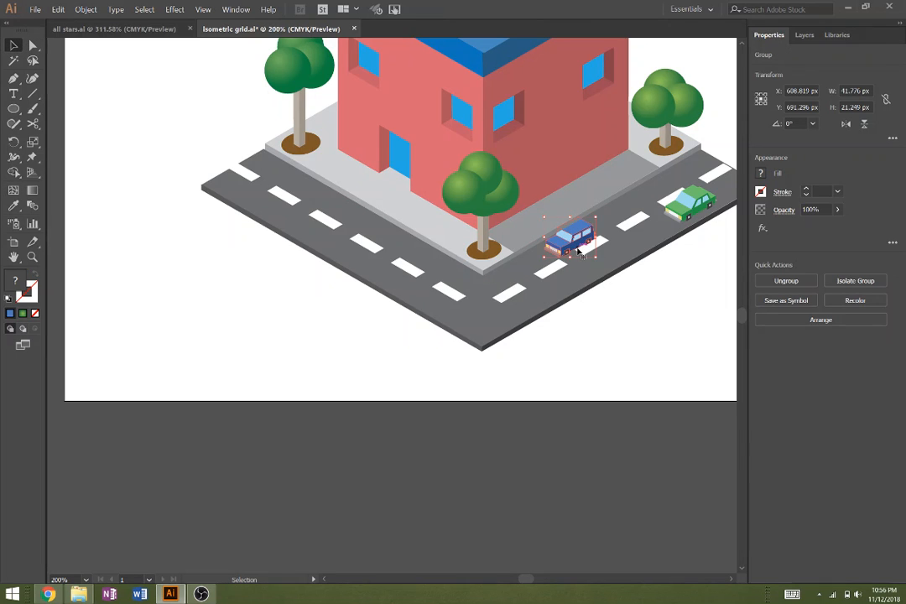
left_click(677, 350)
left_click_drag(569, 257, 579, 215)
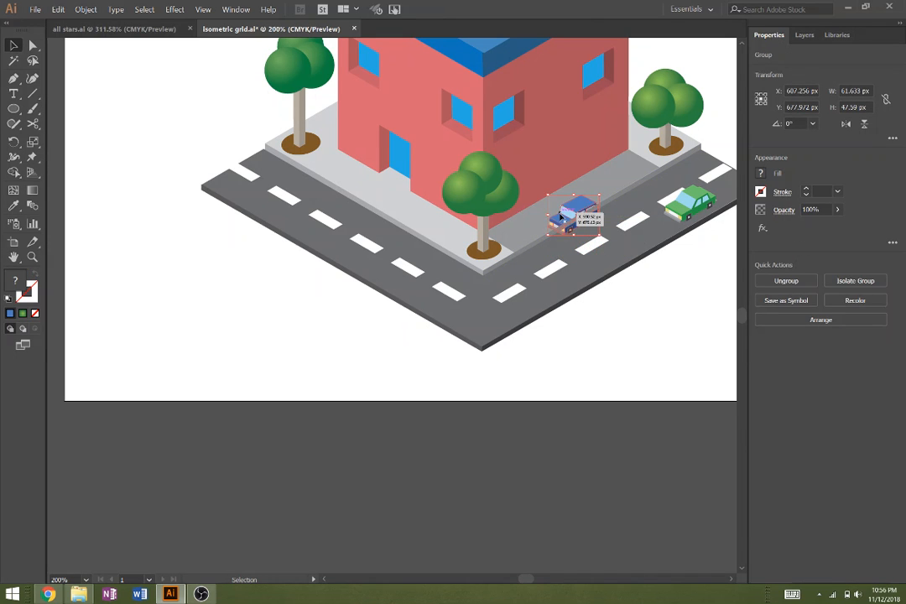
left_click(540, 250)
key("ctrl+shift+p")
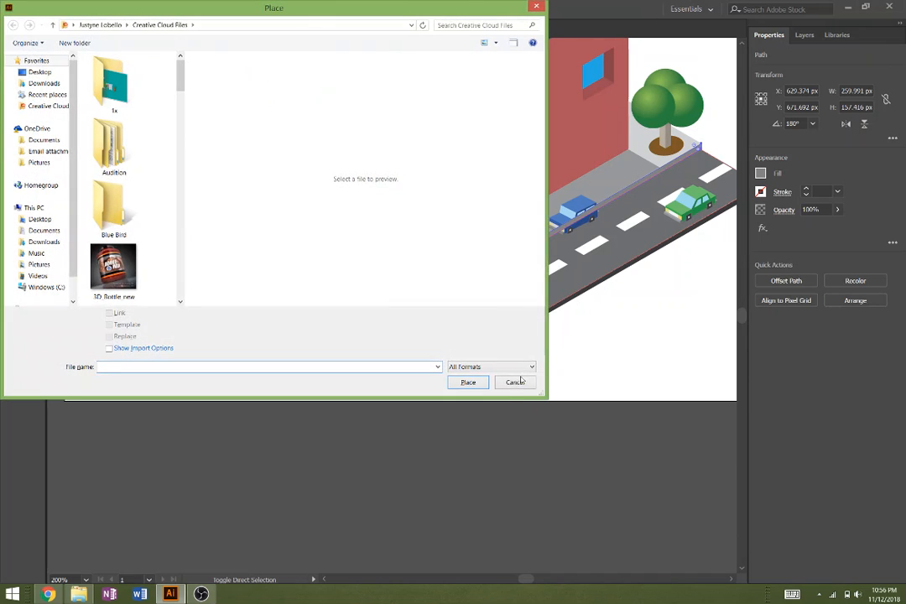
left_click(515, 382)
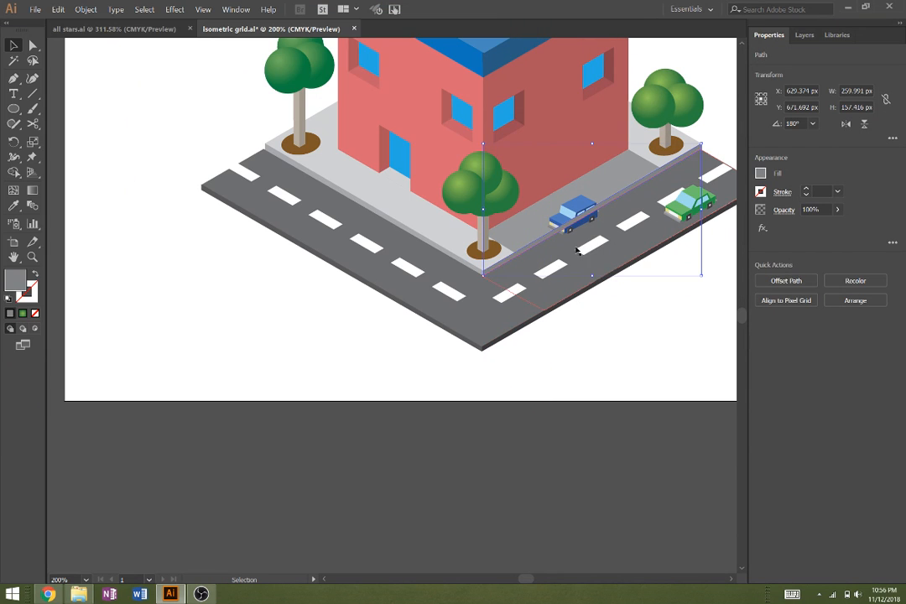
Step: Move the blue car group from the sidewalk edge down toward the road lane
left_click(577, 209)
left_click_drag(577, 209, 588, 220)
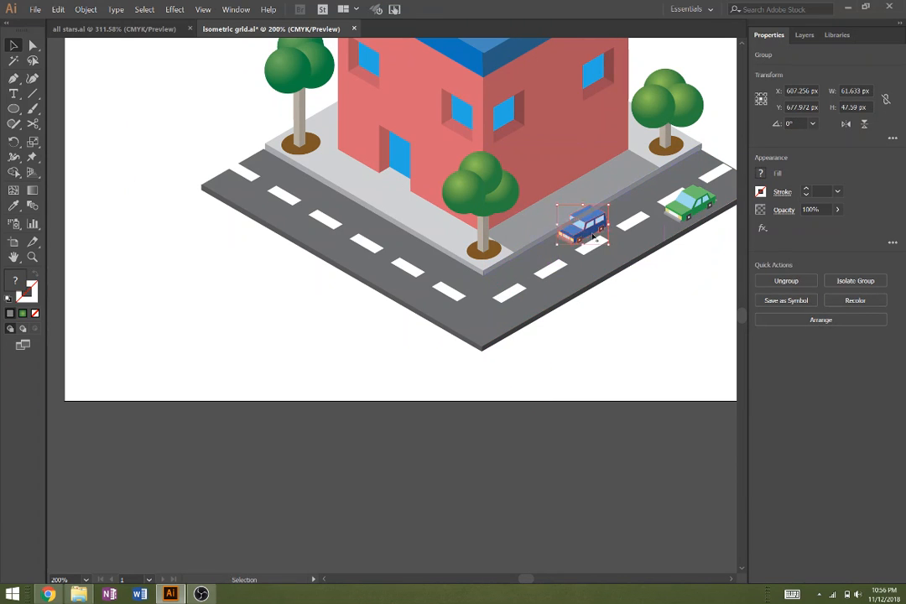